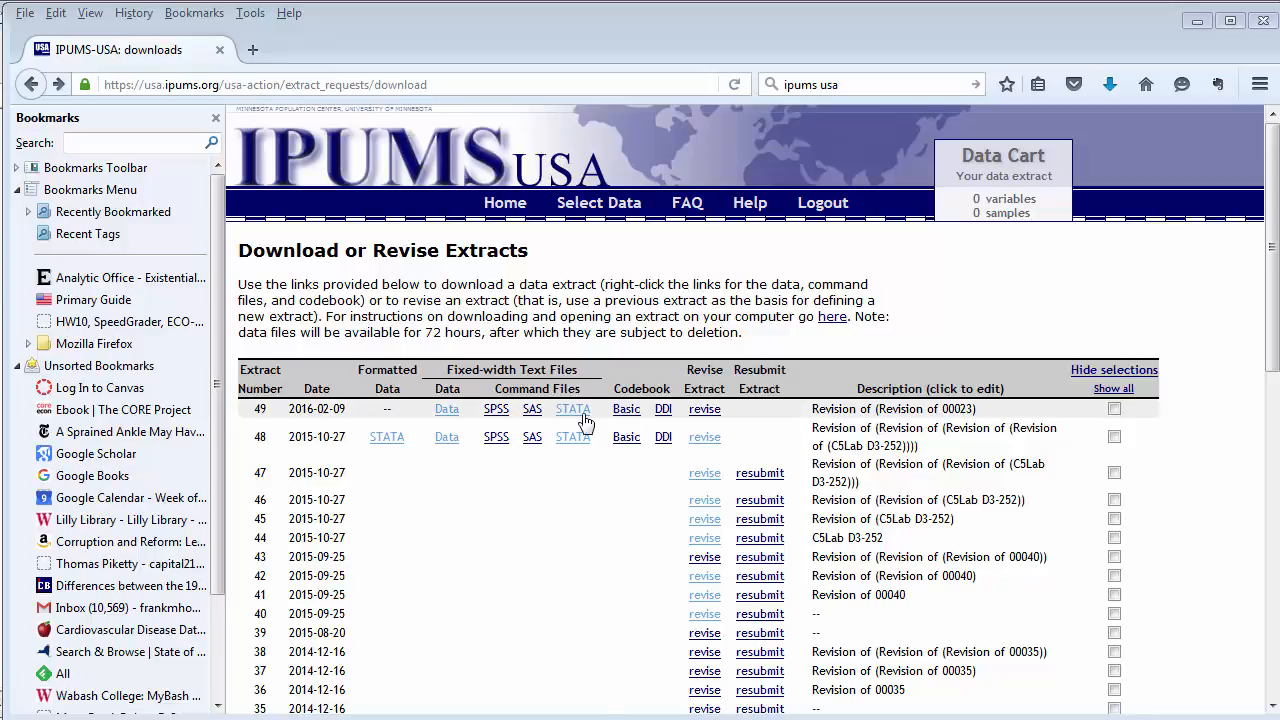
Open extract 49 for revision and submit its data format options with no additional formats and the rectangular structure
{"action": "left_click", "coordinate": [705, 410]}
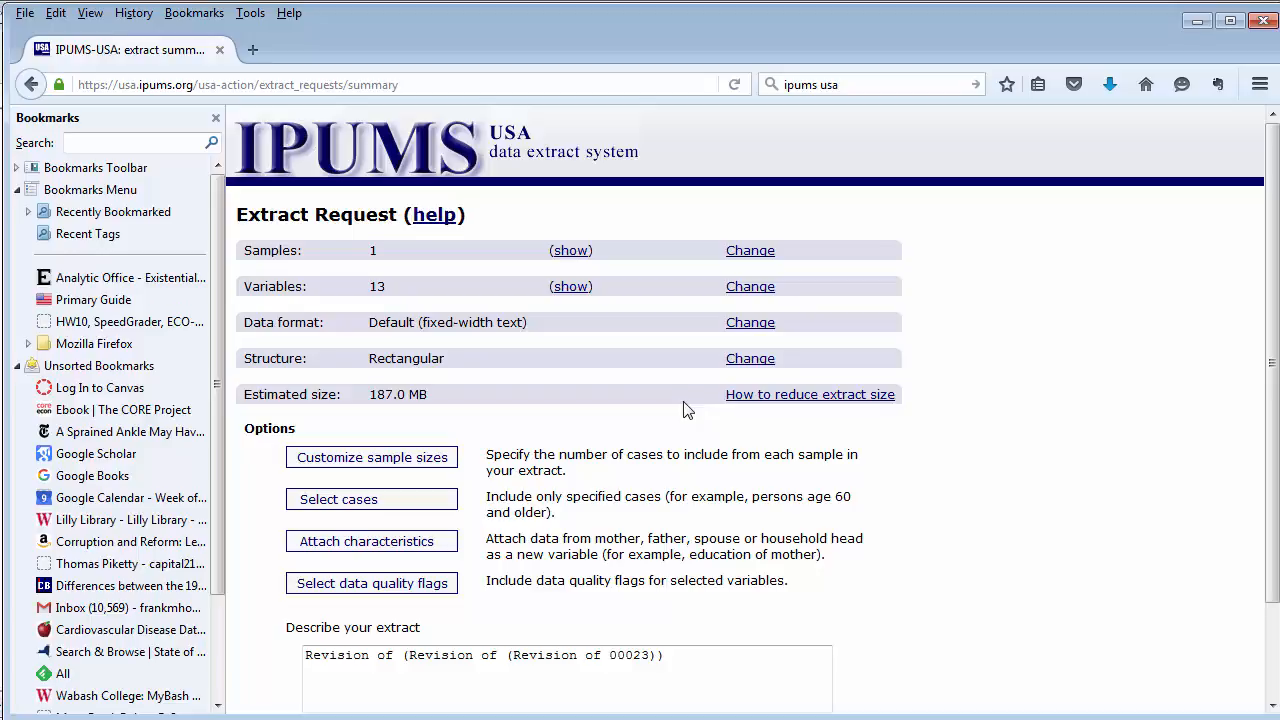
{"action": "left_click", "coordinate": [761, 326]}
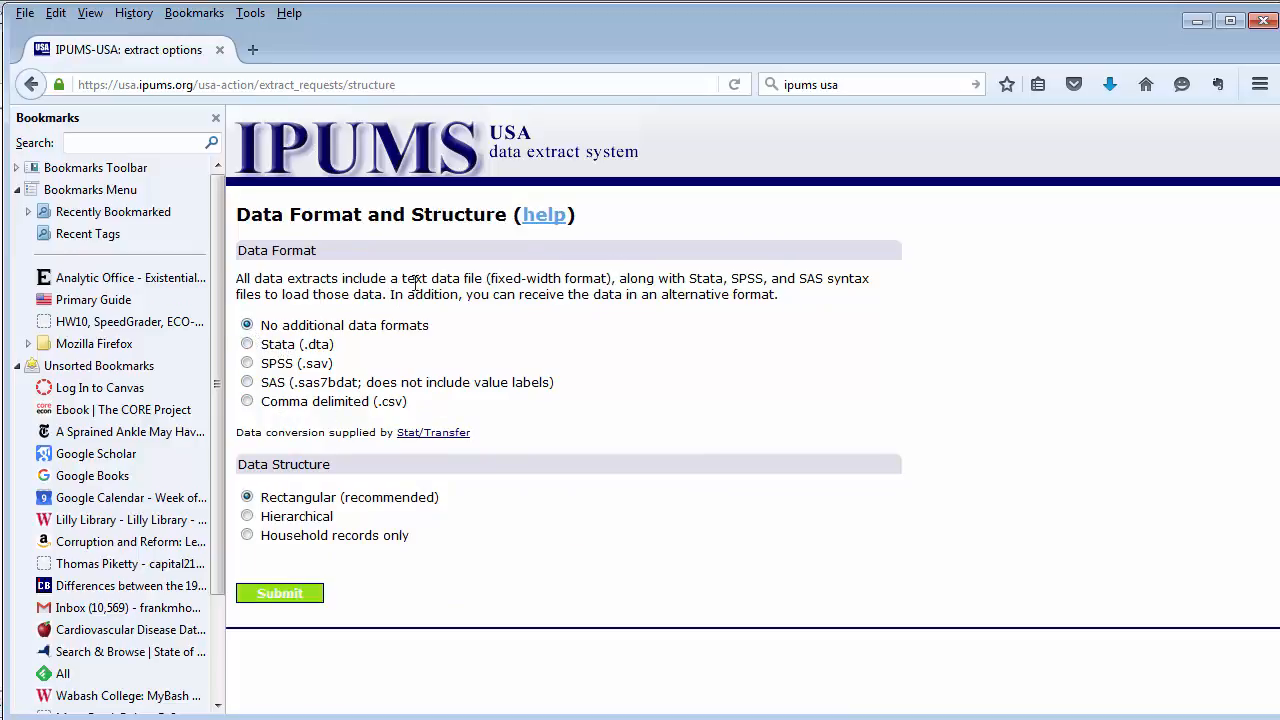
{"action": "left_click_drag", "start_coordinate": [390, 278], "coordinate": [728, 279]}
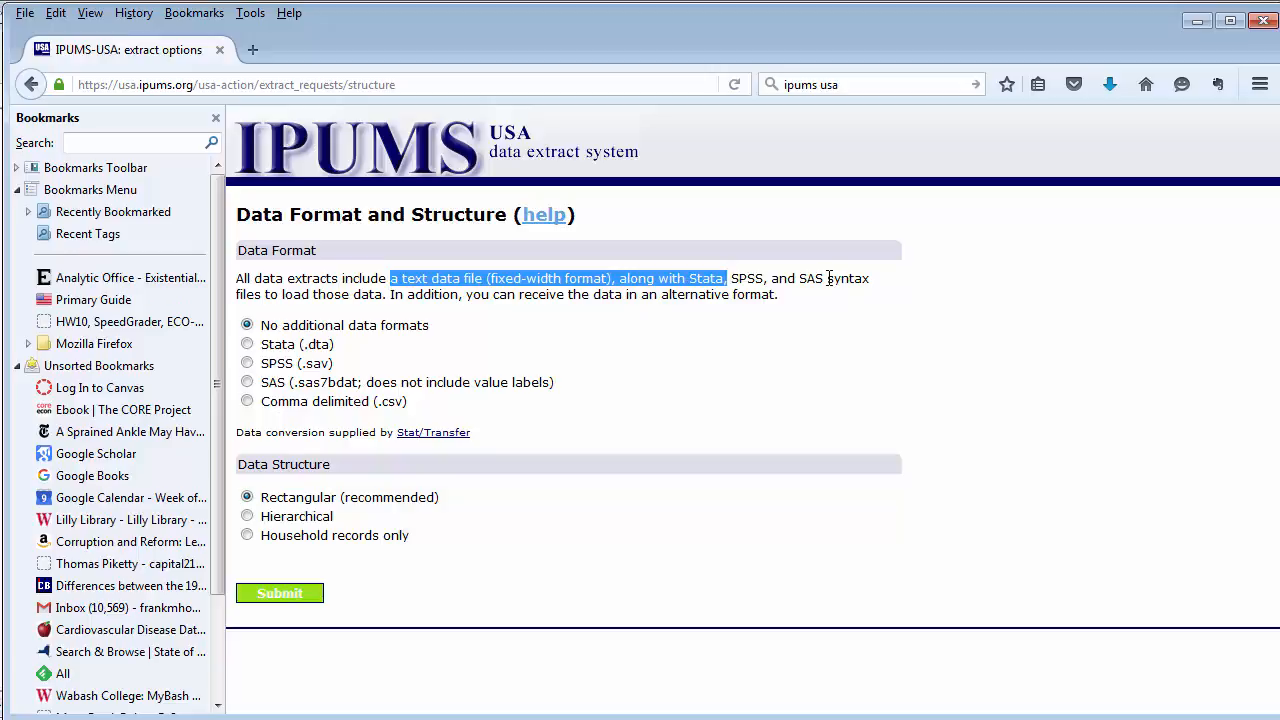
{"action": "left_click_drag", "start_coordinate": [827, 279], "coordinate": [392, 292]}
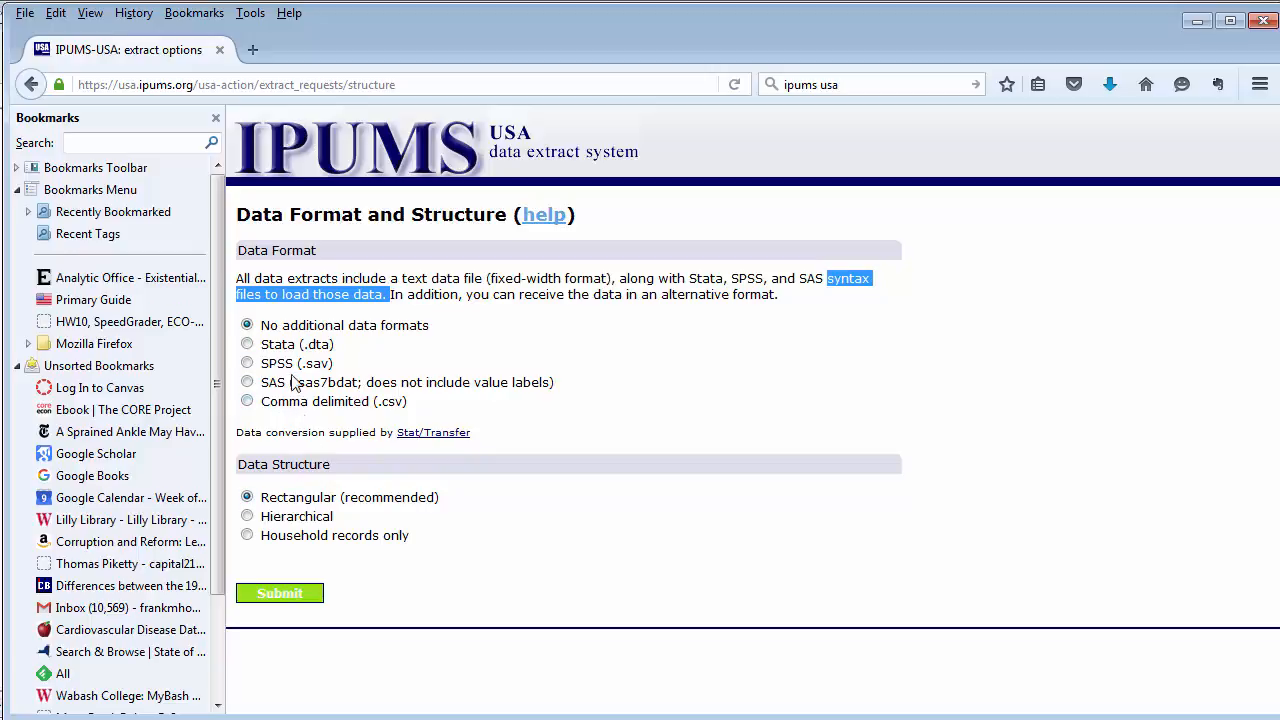
{"action": "left_click", "coordinate": [291, 601]}
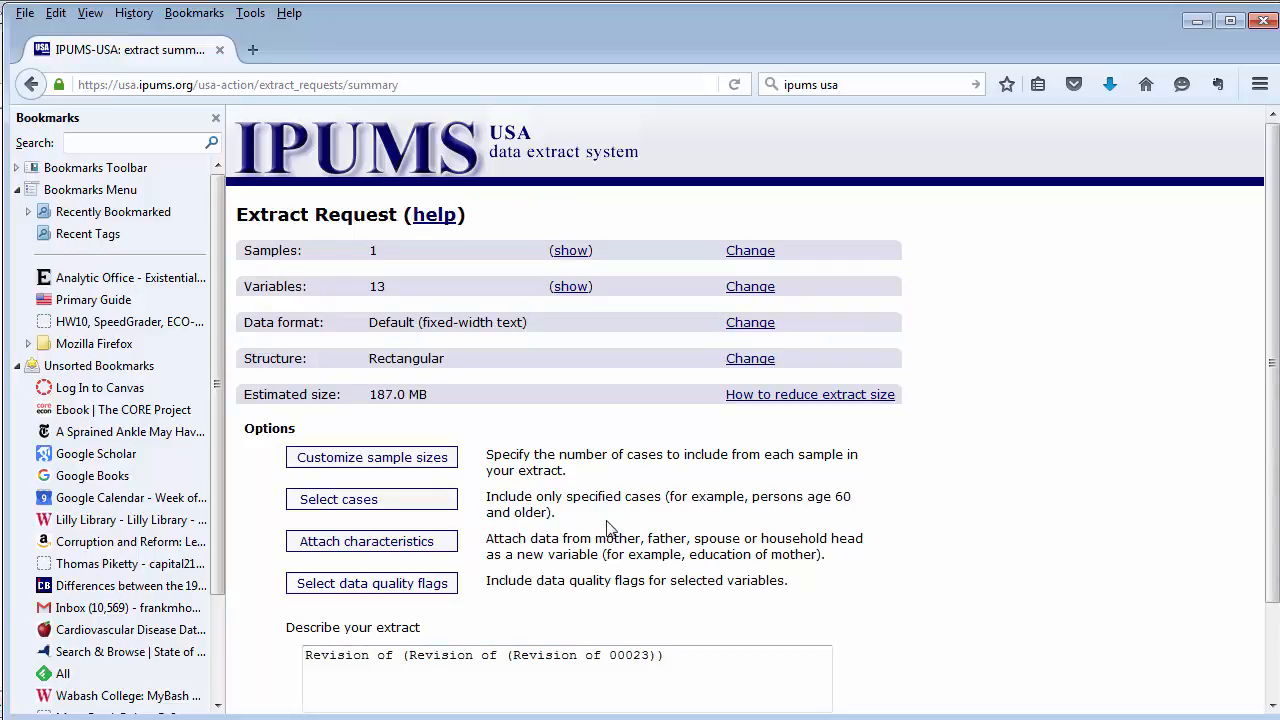
Submit the revised extract request with its existing description
{"action": "scroll", "coordinate": [612, 526], "scroll_direction": "down", "scroll_amount": 1}
{"action": "scroll", "coordinate": [612, 526], "scroll_direction": "down", "scroll_amount": 1}
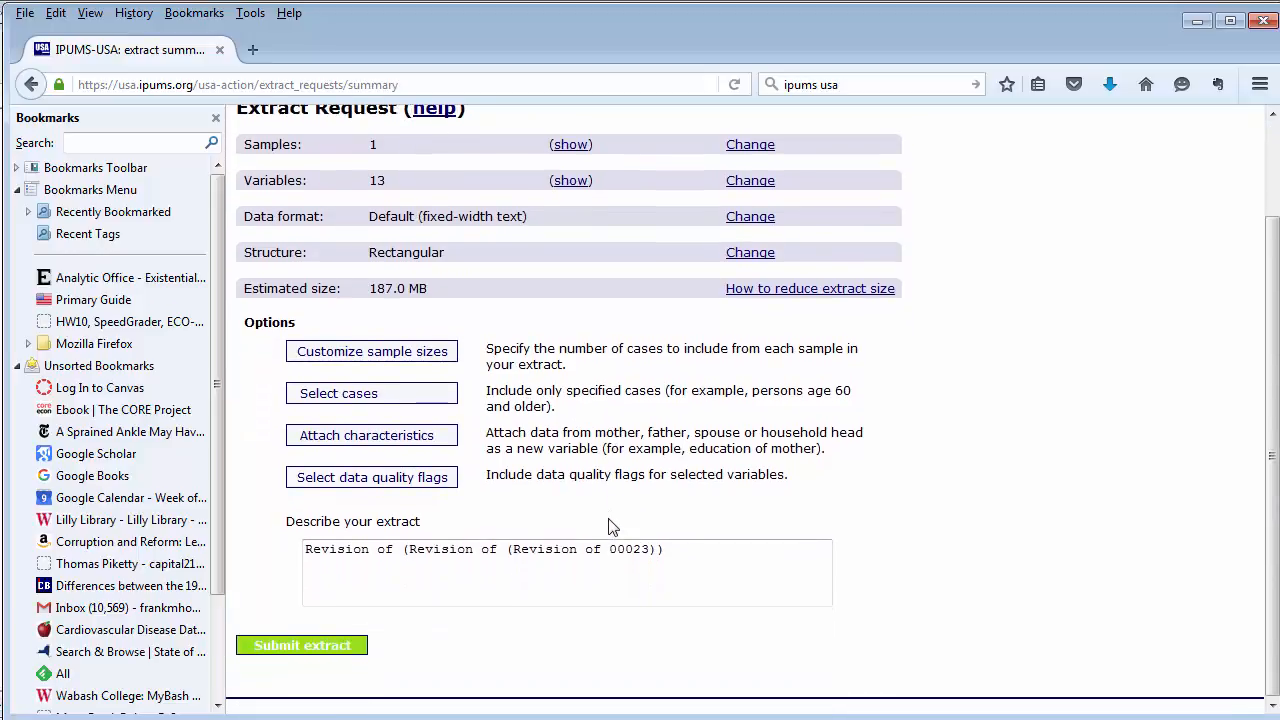
{"action": "left_click", "coordinate": [332, 649]}
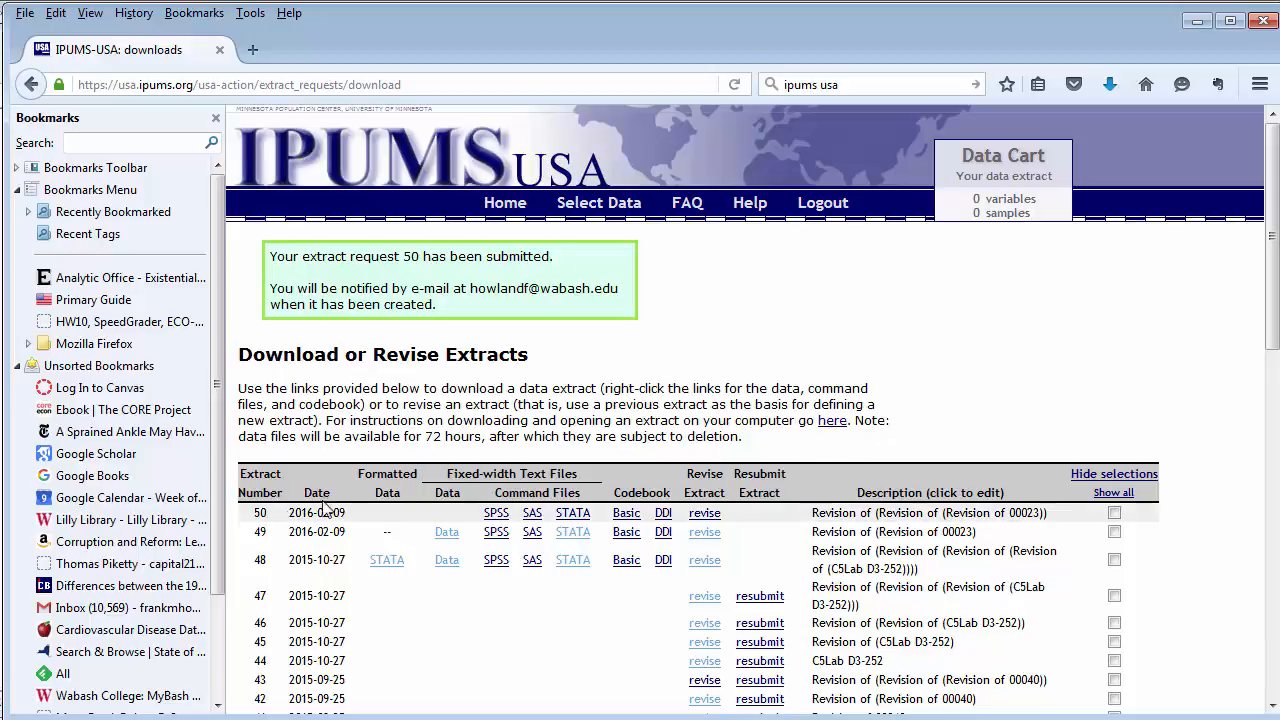
Open the Stata command file of extract 50, examine its infix block, and copy the entire code
{"action": "left_click", "coordinate": [573, 515]}
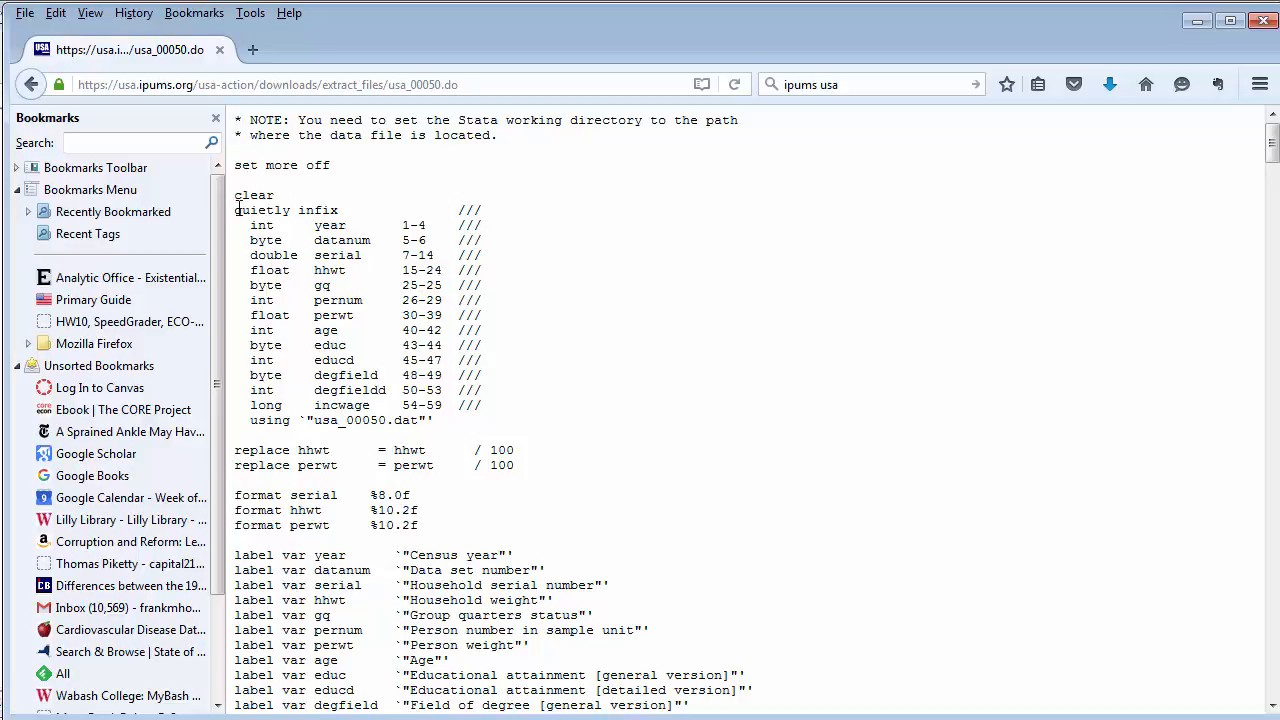
{"action": "left_click_drag", "start_coordinate": [237, 207], "coordinate": [505, 425]}
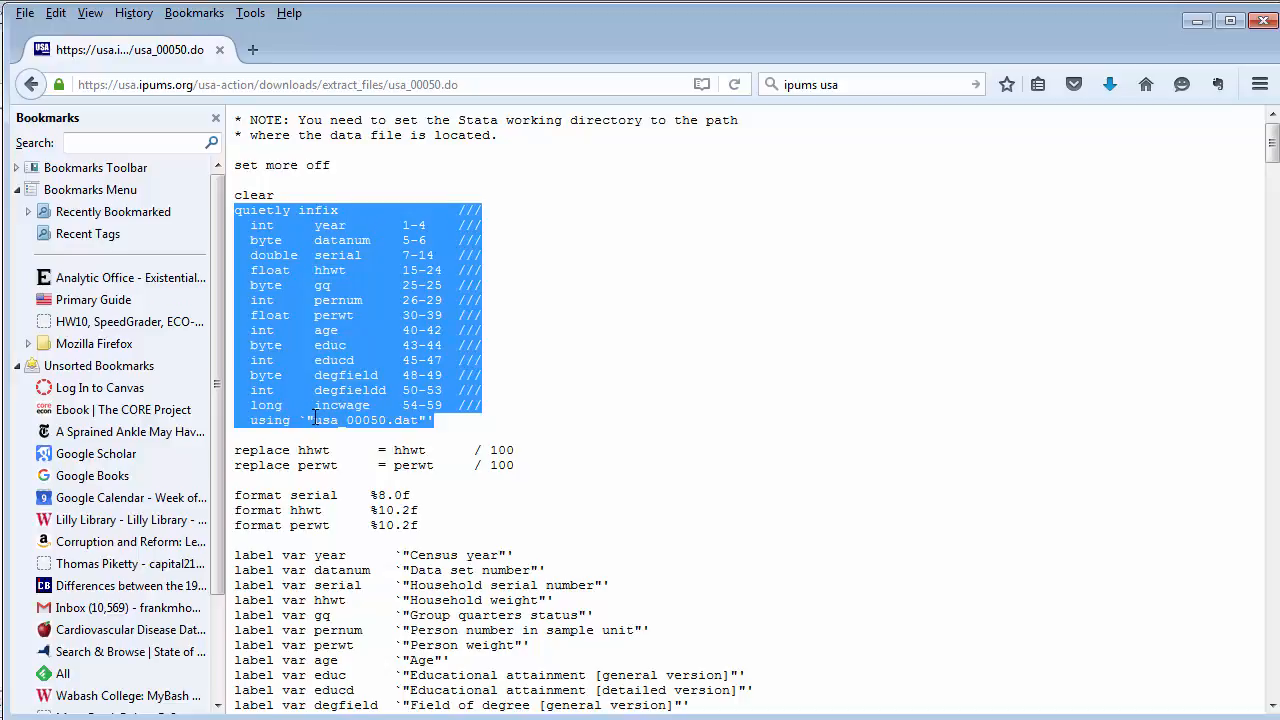
{"action": "left_click", "coordinate": [458, 440]}
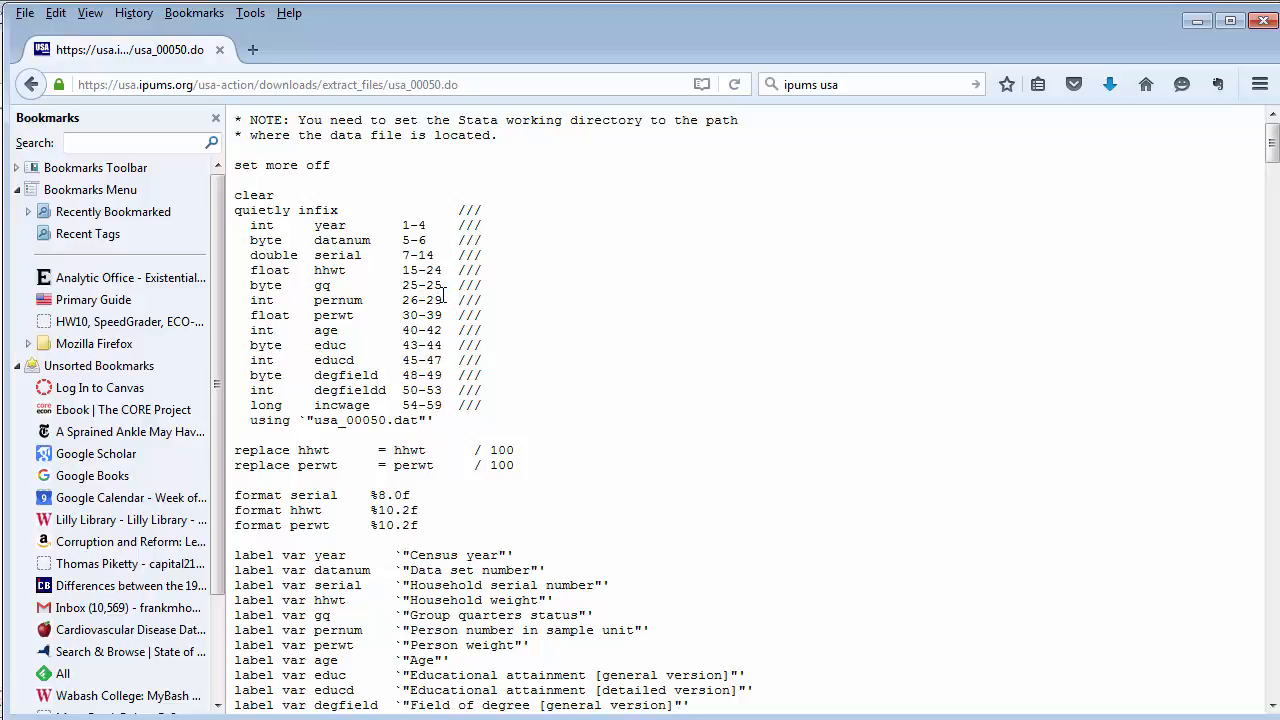
{"action": "key", "text": "ctrl+a"}
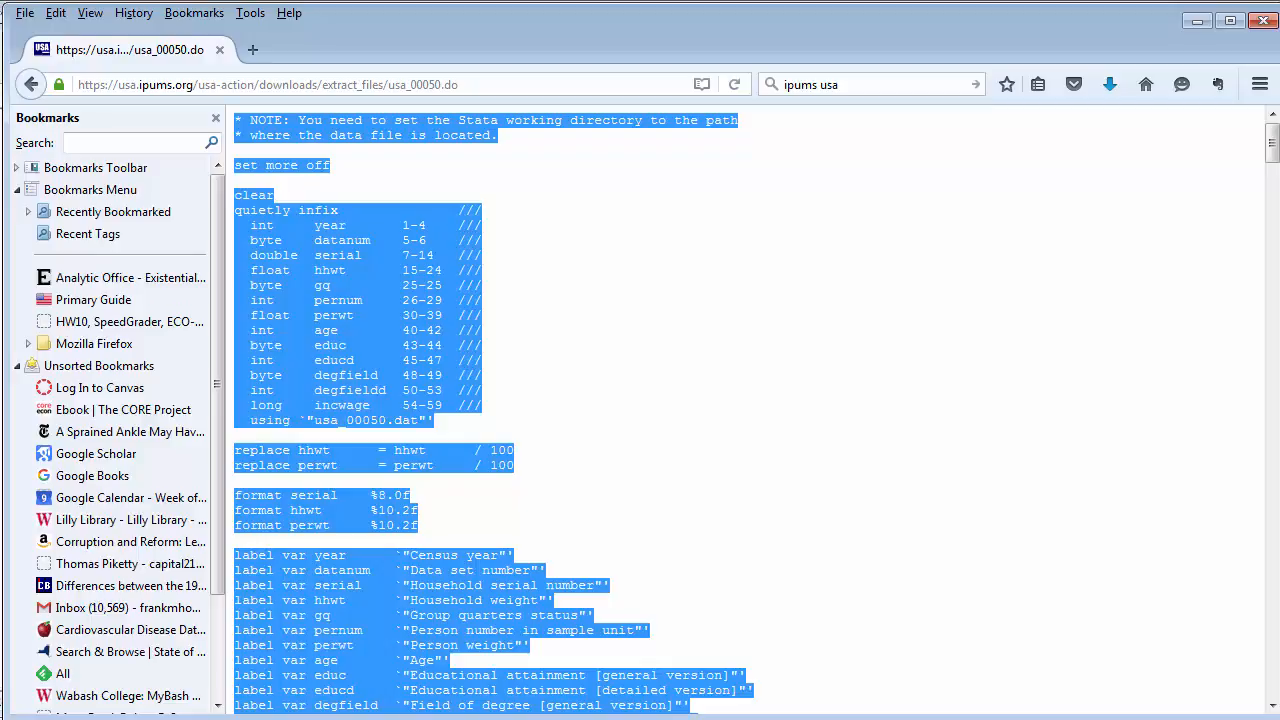
Switch to Stata, close the running session without saving its data, and start a fresh session
{"action": "key", "text": "alt+Tab"}
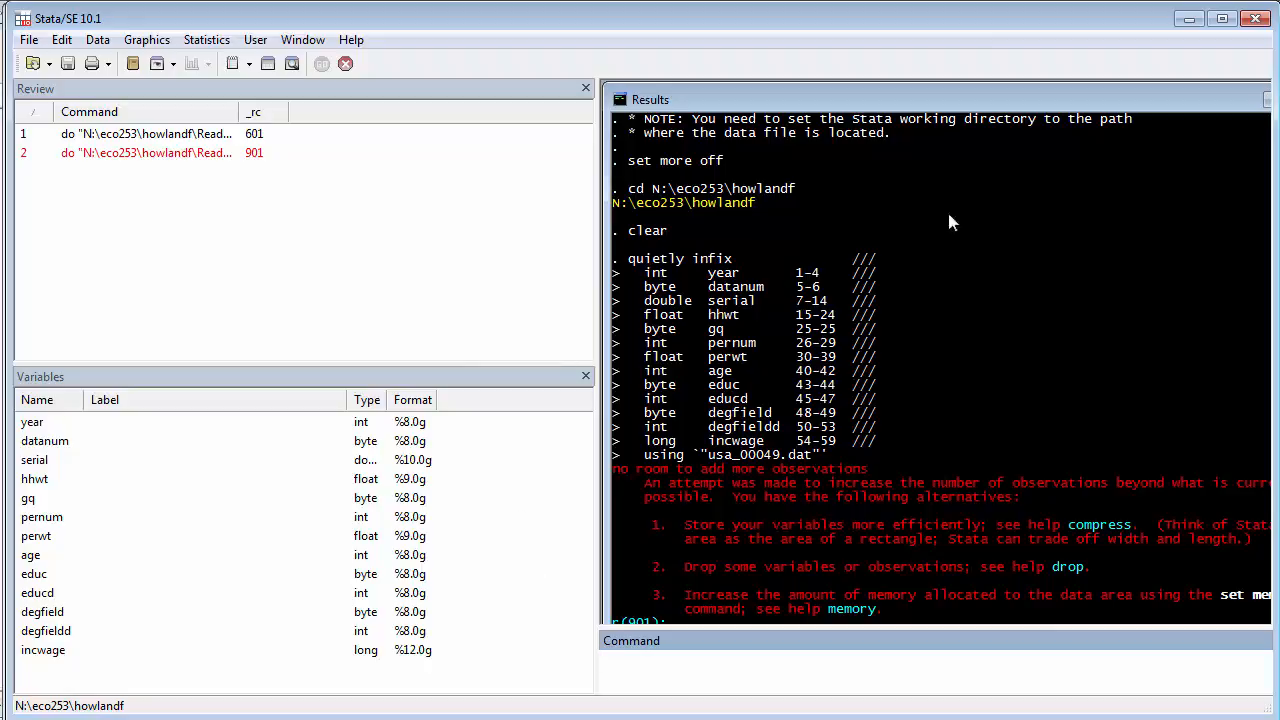
{"action": "left_click", "coordinate": [1256, 24]}
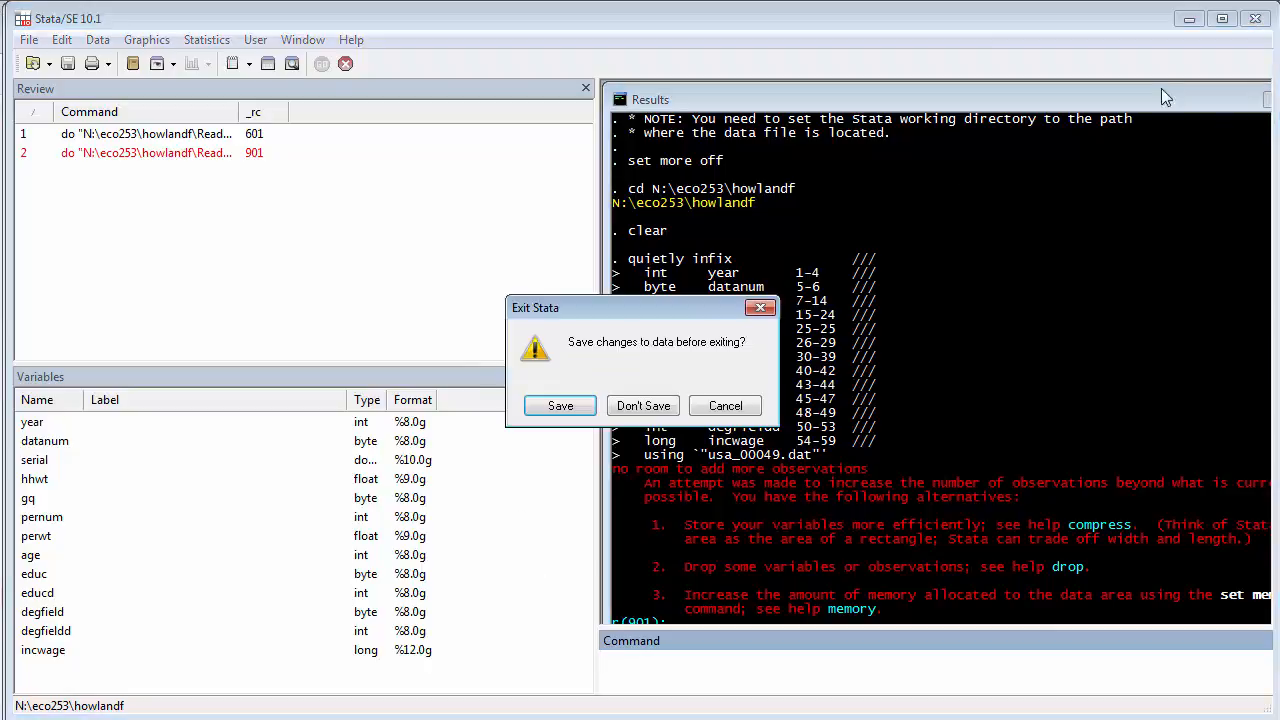
{"action": "left_click", "coordinate": [657, 410]}
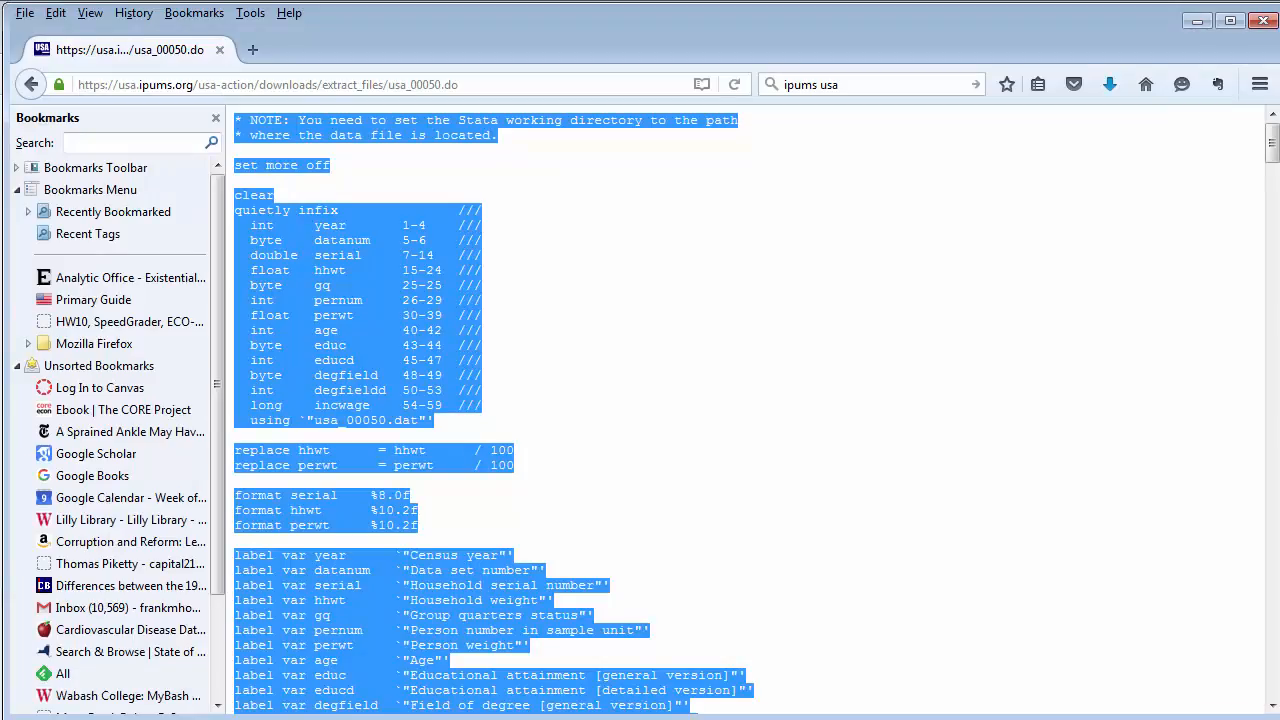
{"action": "left_click", "coordinate": [28, 718]}
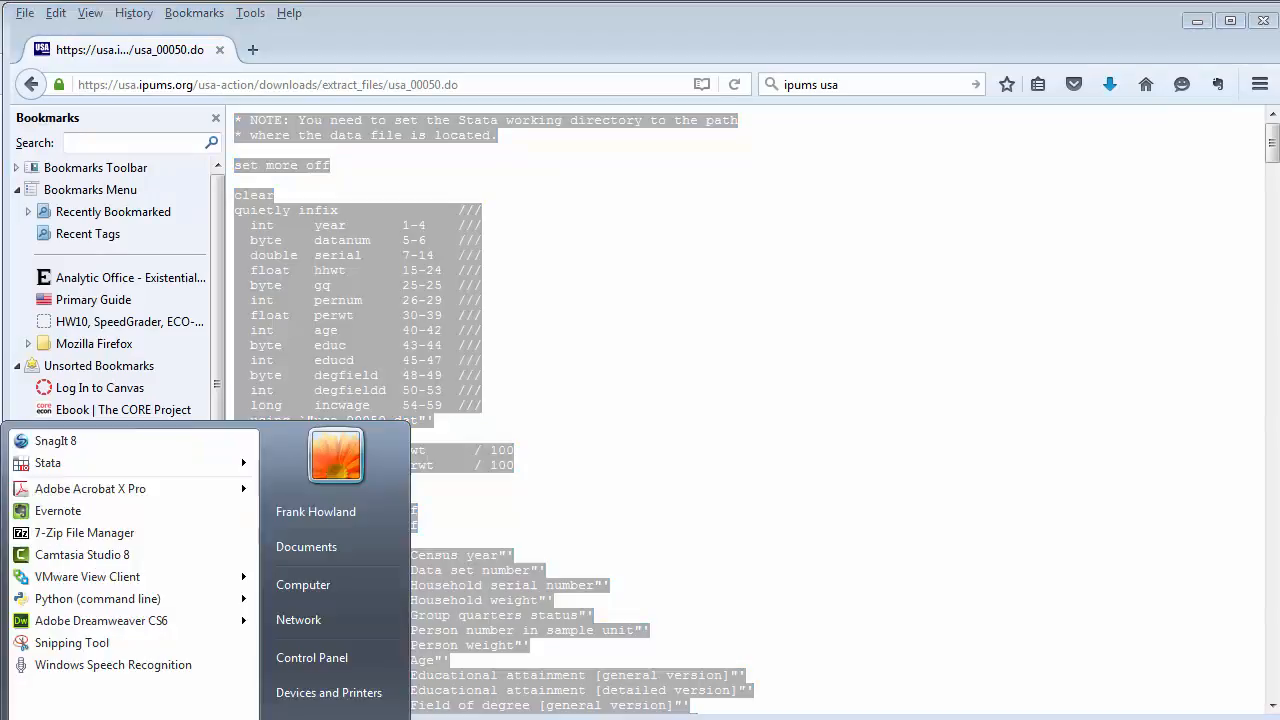
{"action": "left_click", "coordinate": [80, 466]}
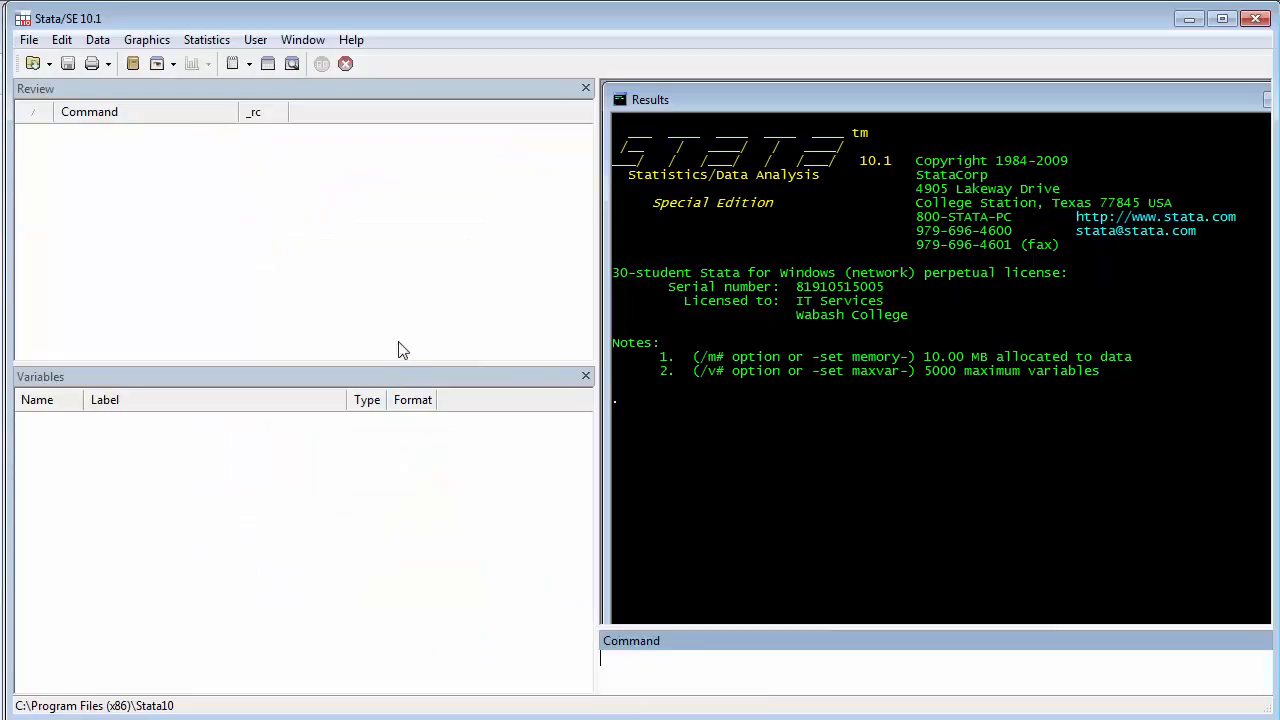
Paste the copied code into a new do-file and begin a cd command on the blank line below "set more off"
{"action": "left_click", "coordinate": [292, 42]}
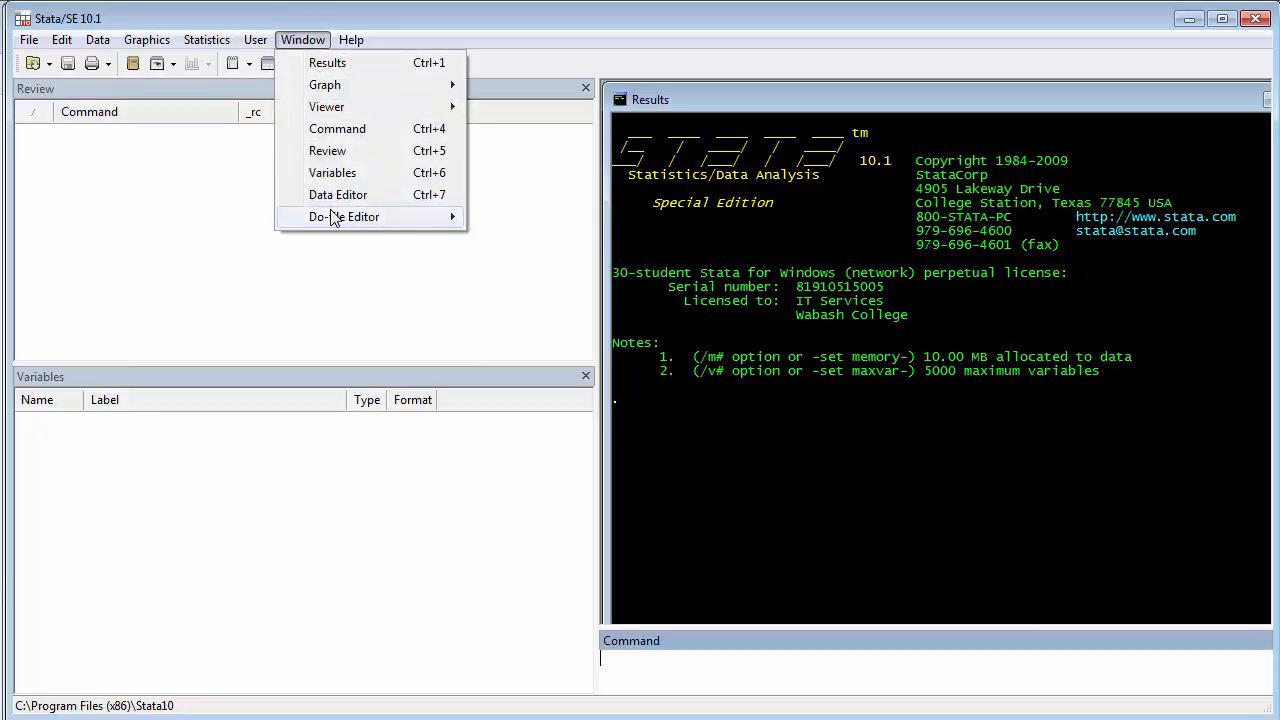
{"action": "mouse_move", "coordinate": [335, 218]}
{"action": "left_click", "coordinate": [520, 220]}
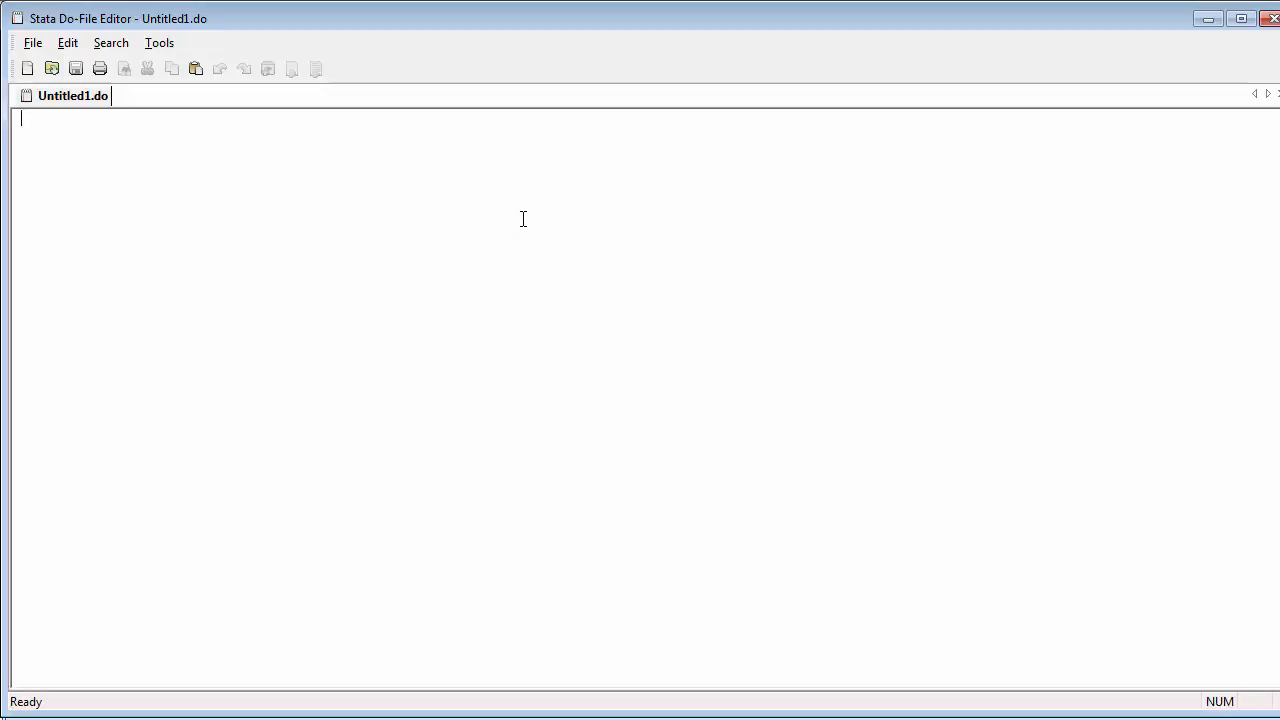
{"action": "key", "text": "ctrl+v"}
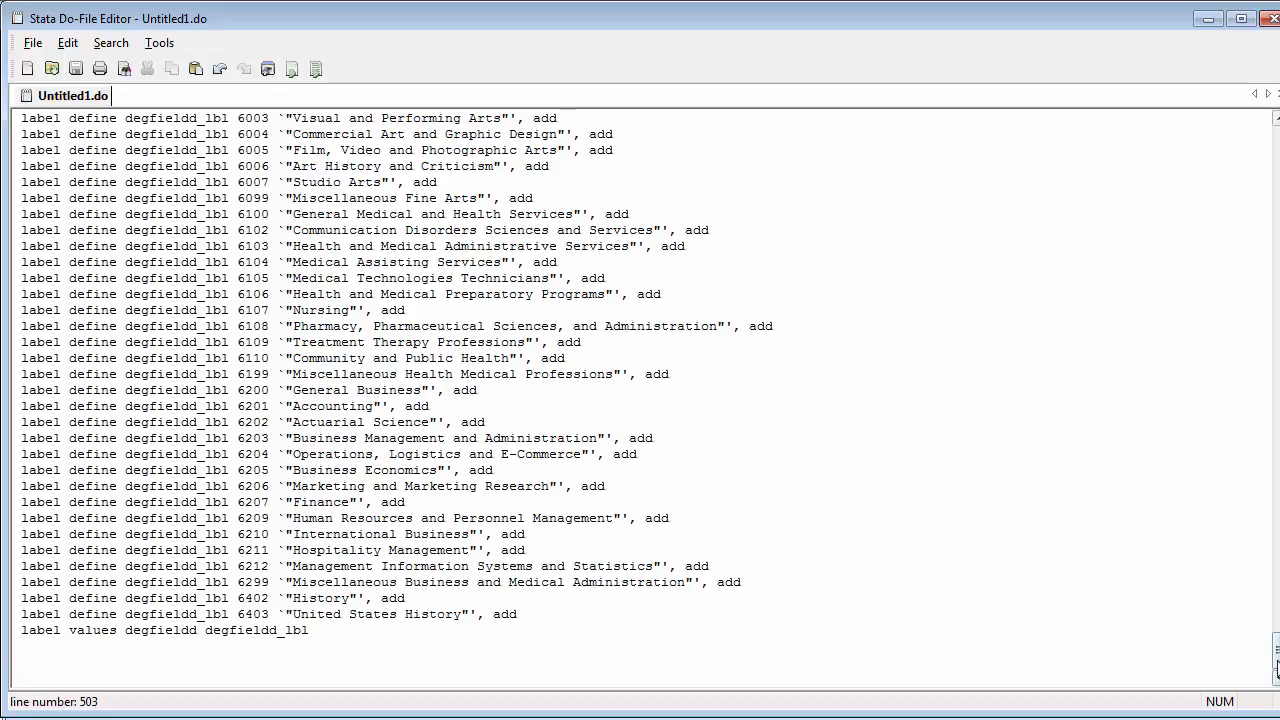
{"action": "left_click_drag", "start_coordinate": [1277, 668], "coordinate": [1277, 140]}
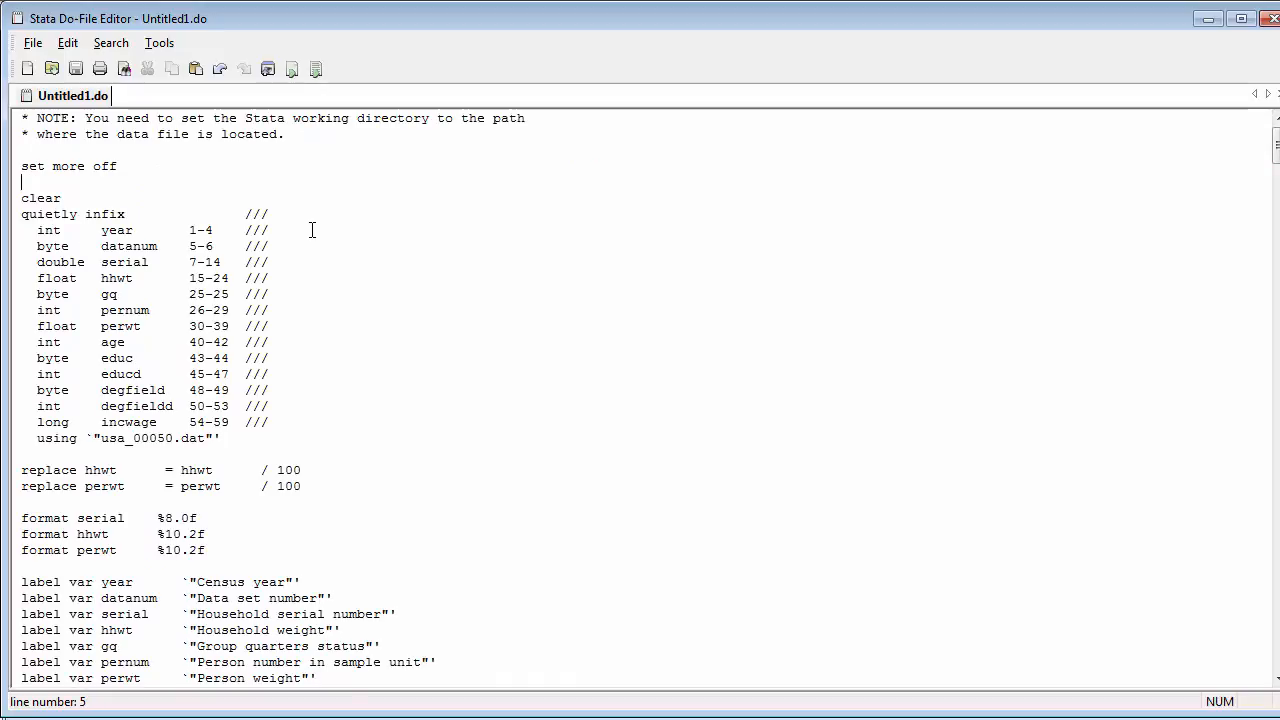
{"action": "type", "text": "cd"}
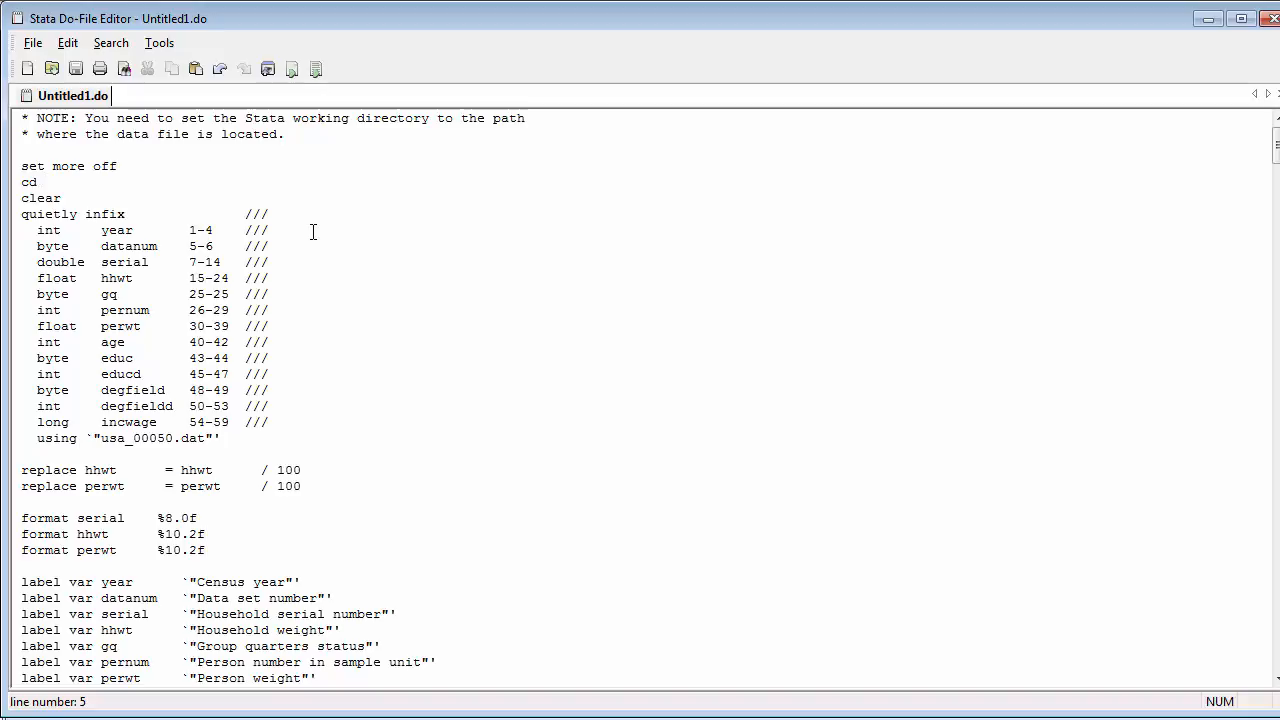
Save the do-file as ReadingUSA in the instructor's own folder under eco253 on the Courses (N:) drive
{"action": "left_click", "coordinate": [33, 44]}
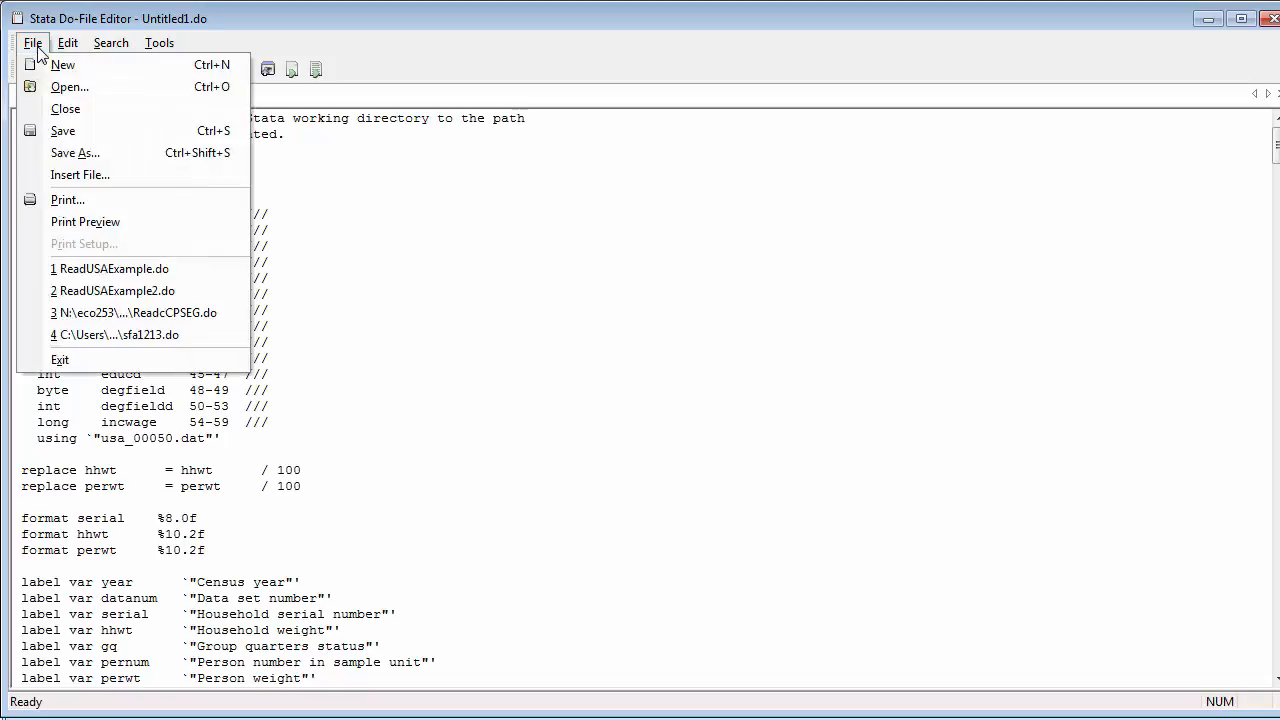
{"action": "left_click", "coordinate": [47, 132]}
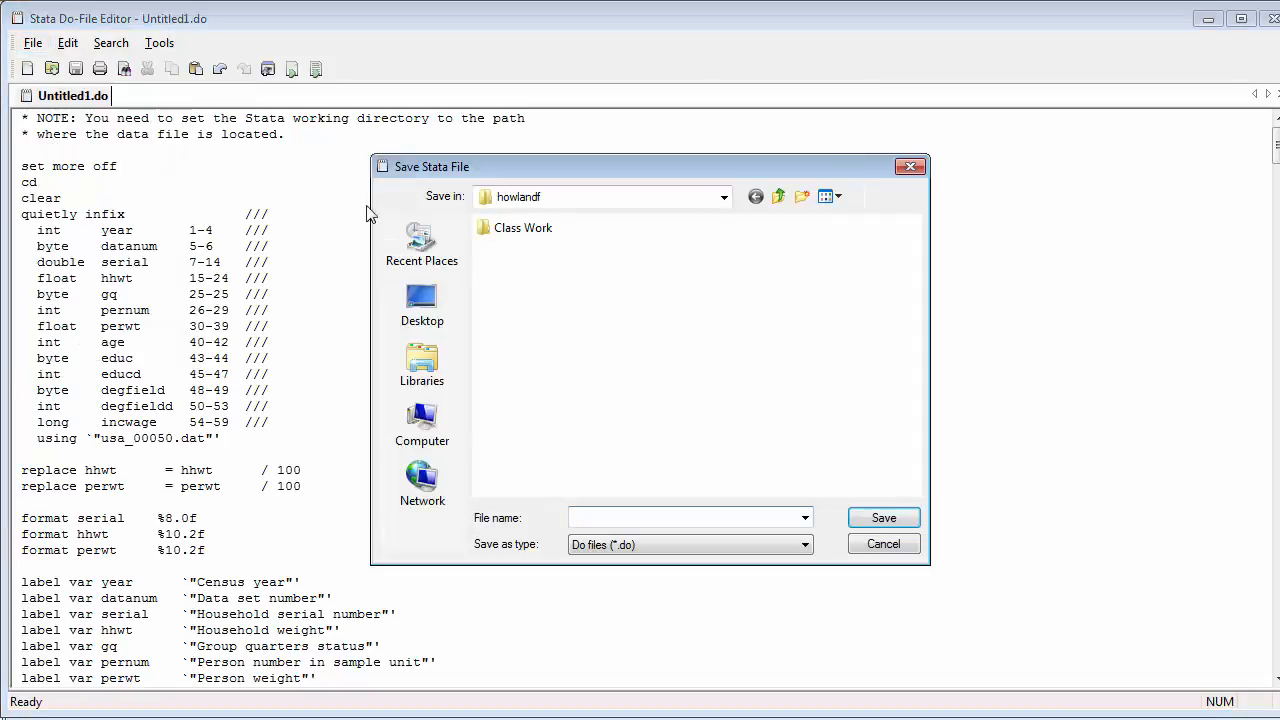
{"action": "left_click", "coordinate": [724, 198]}
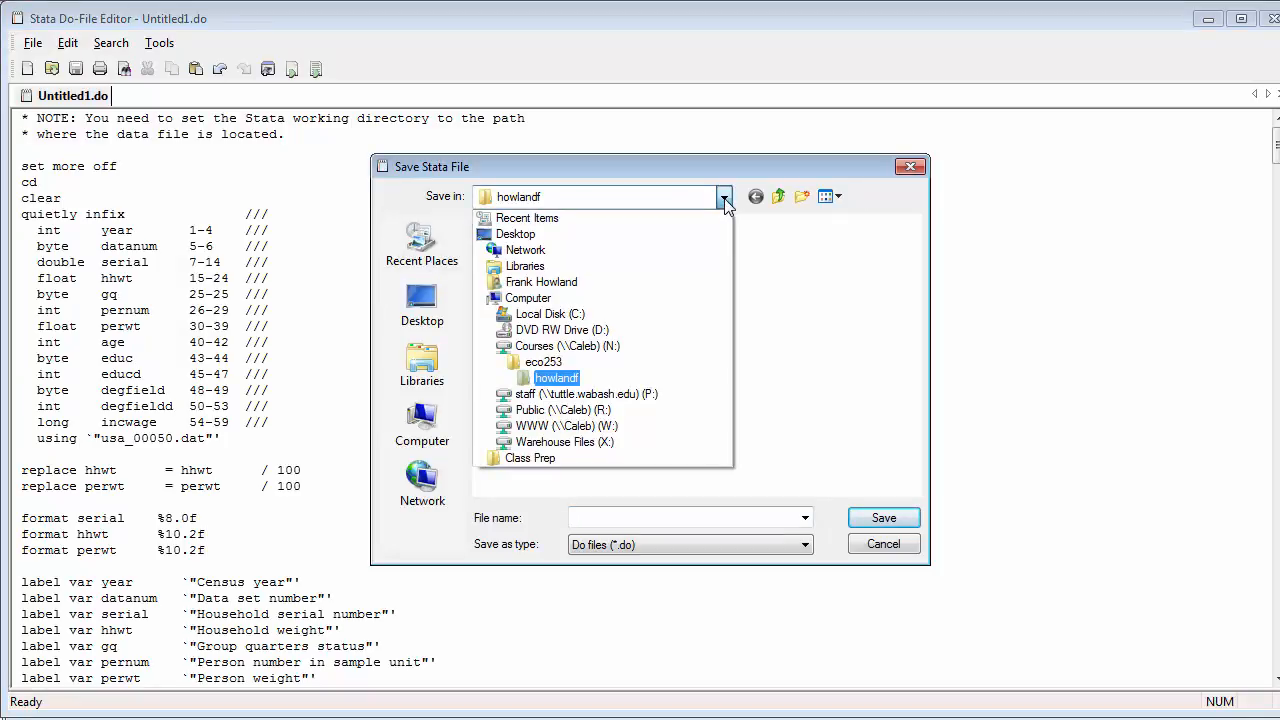
{"action": "left_click", "coordinate": [560, 347]}
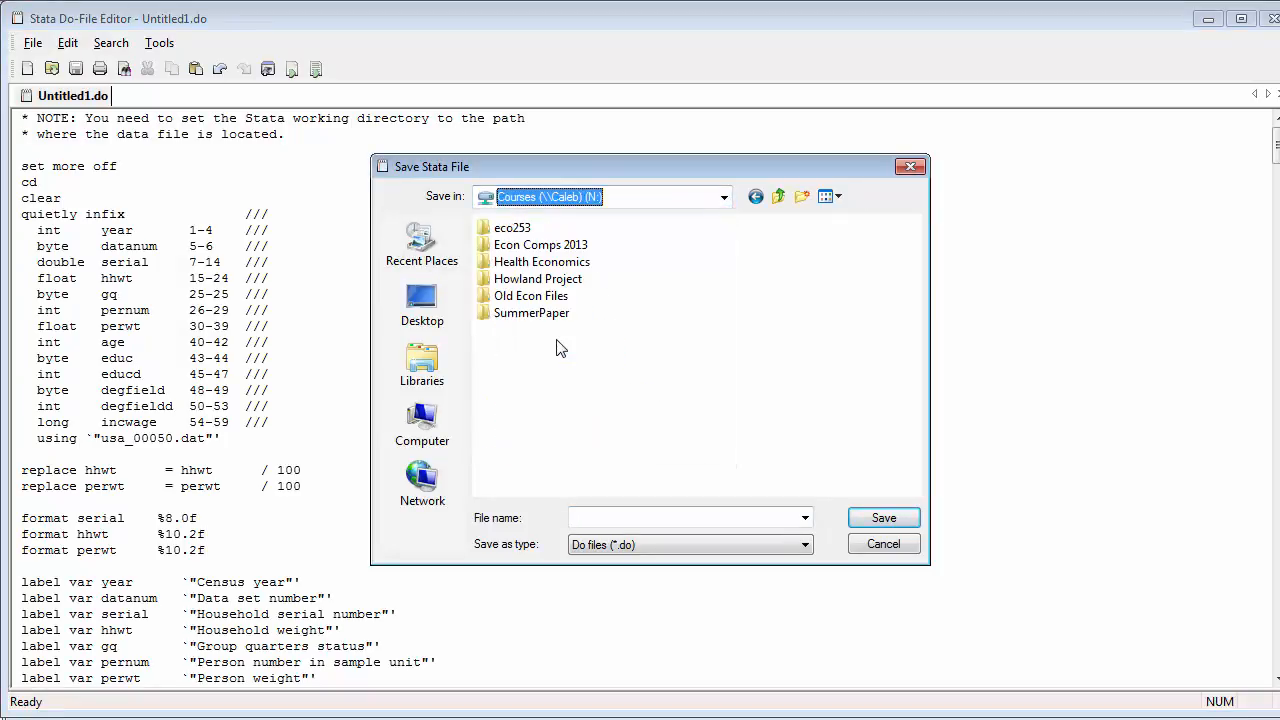
{"action": "double_click", "coordinate": [630, 230]}
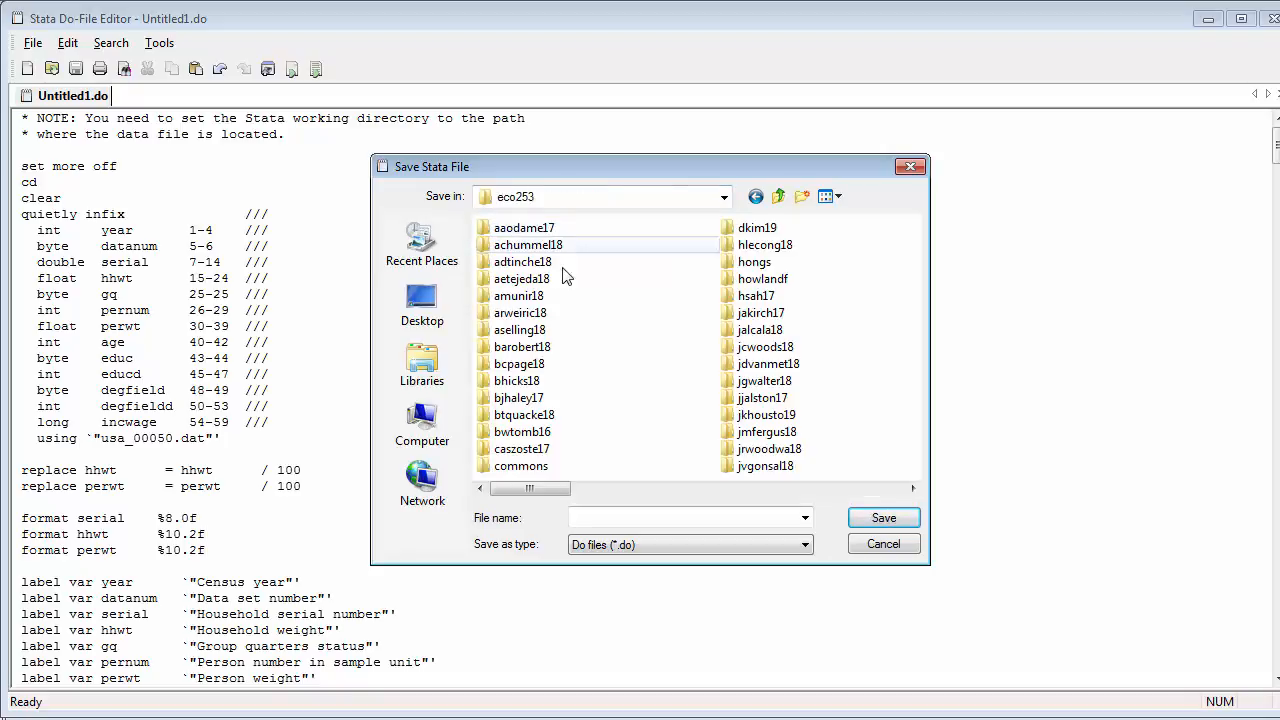
{"action": "double_click", "coordinate": [775, 285]}
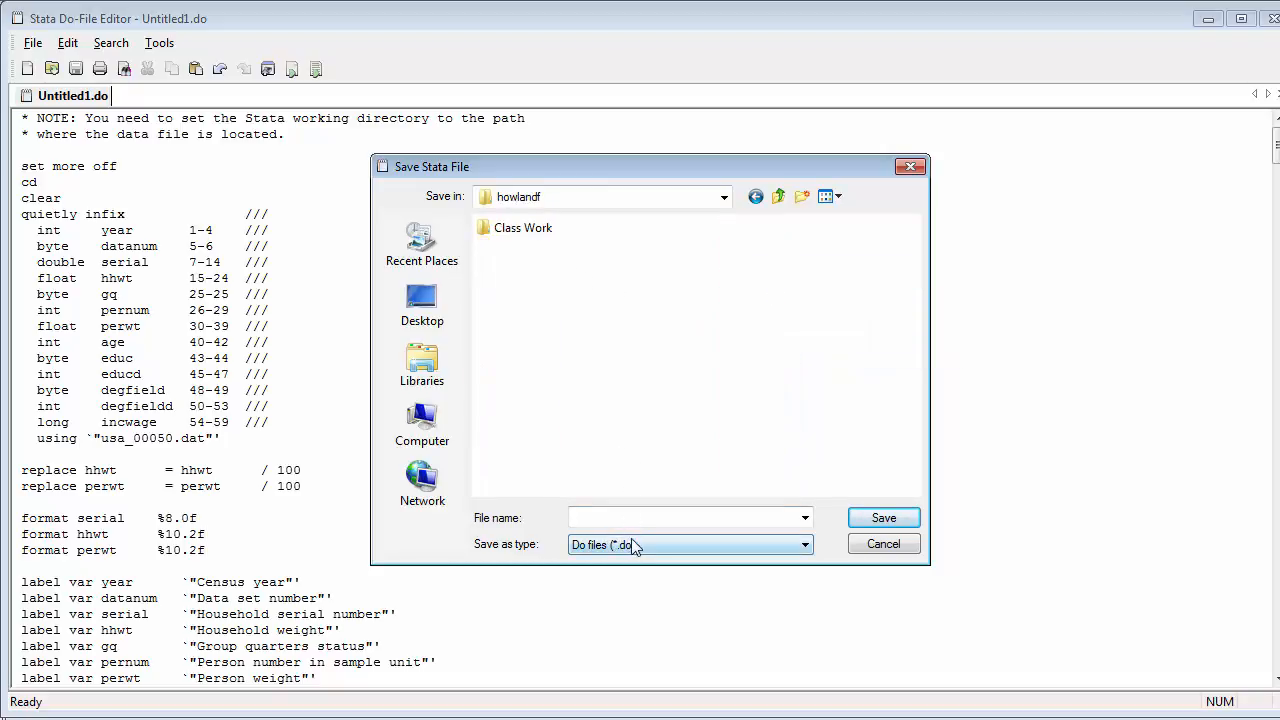
{"action": "left_click", "coordinate": [603, 516]}
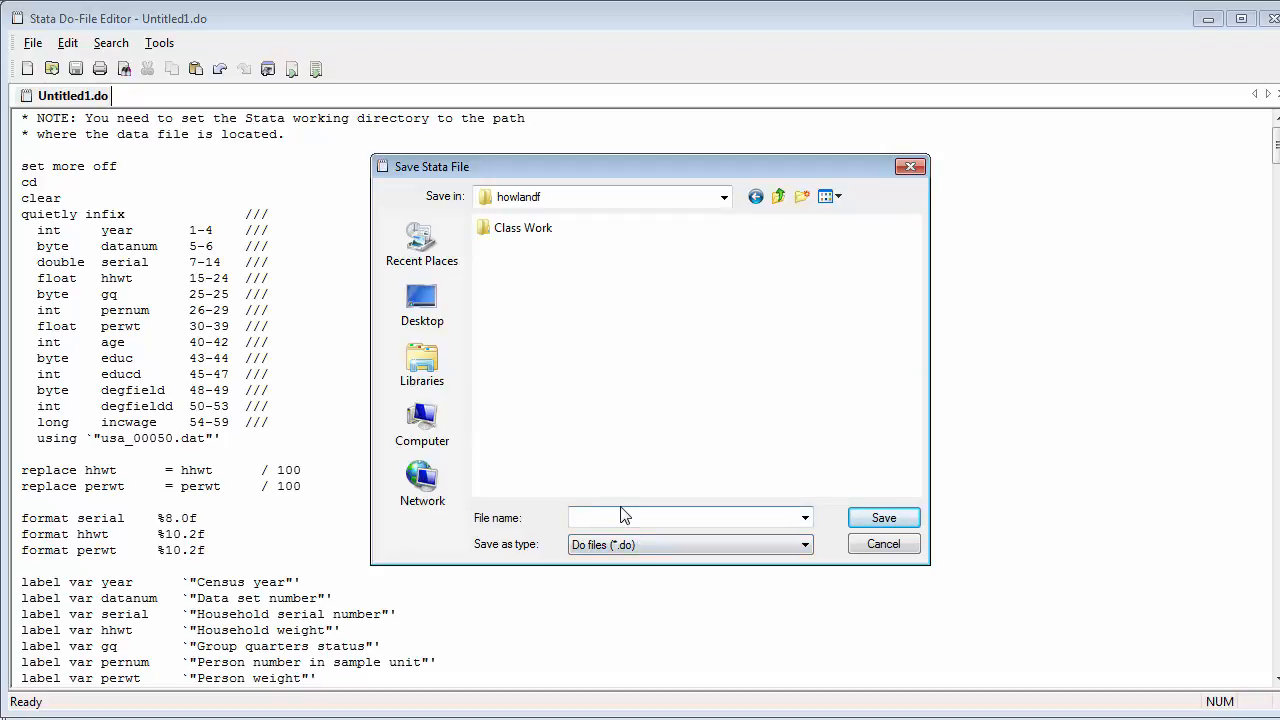
{"action": "type", "text": "ReadingUSA"}
{"action": "key", "text": "Return"}
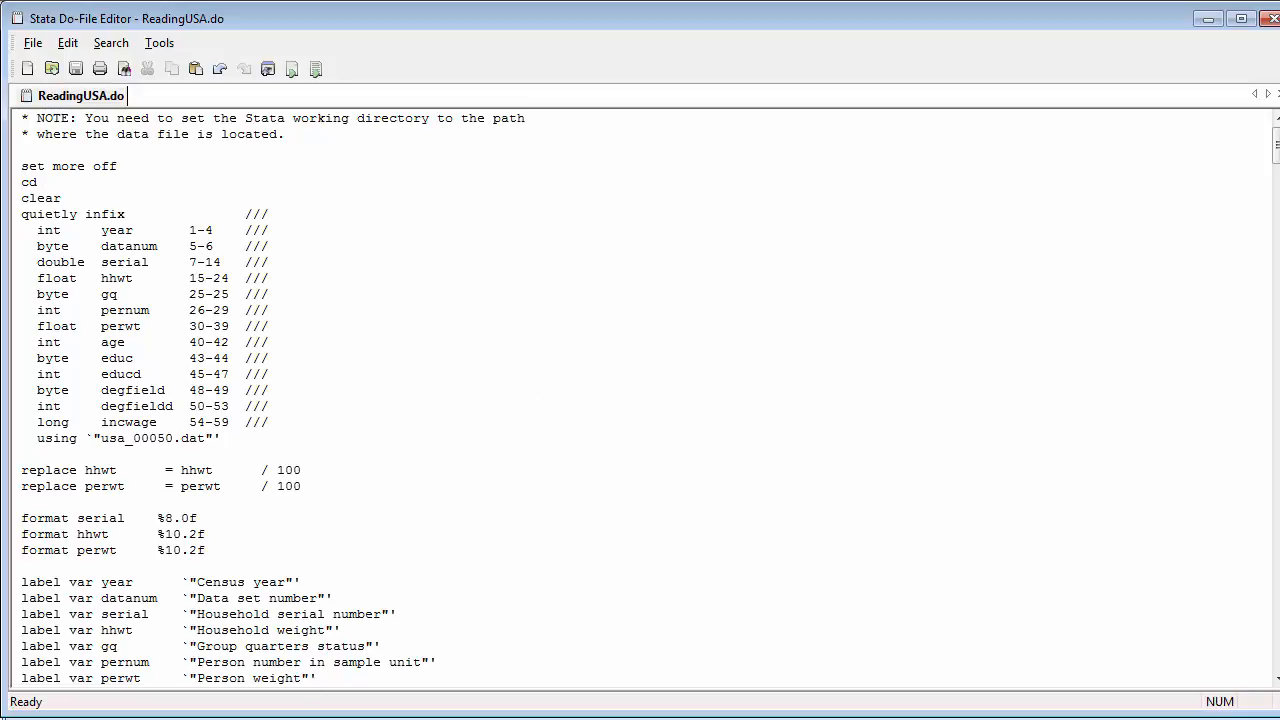
Switch to the file window of the folder containing ReadingUSA.do, enlarge it, and inspect the folder path
{"action": "mouse_move", "coordinate": [115, 719]}
{"action": "left_click", "coordinate": [65, 712]}
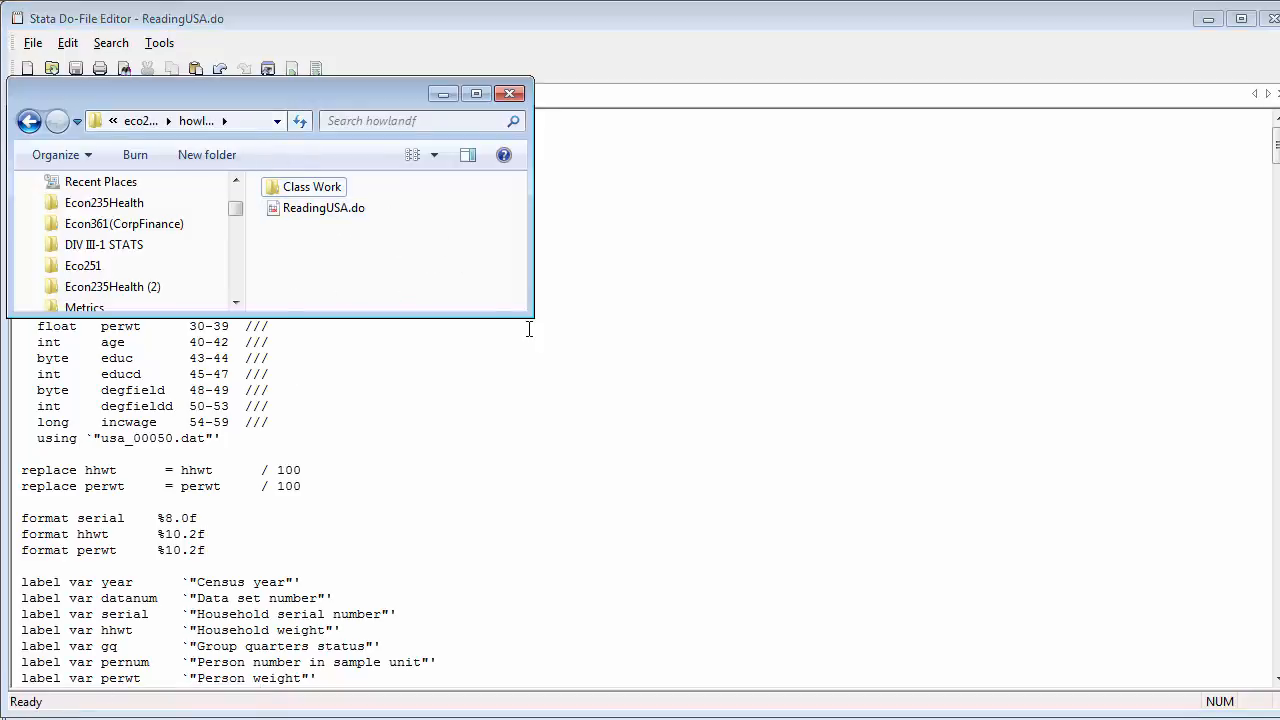
{"action": "left_click_drag", "start_coordinate": [531, 315], "coordinate": [633, 435]}
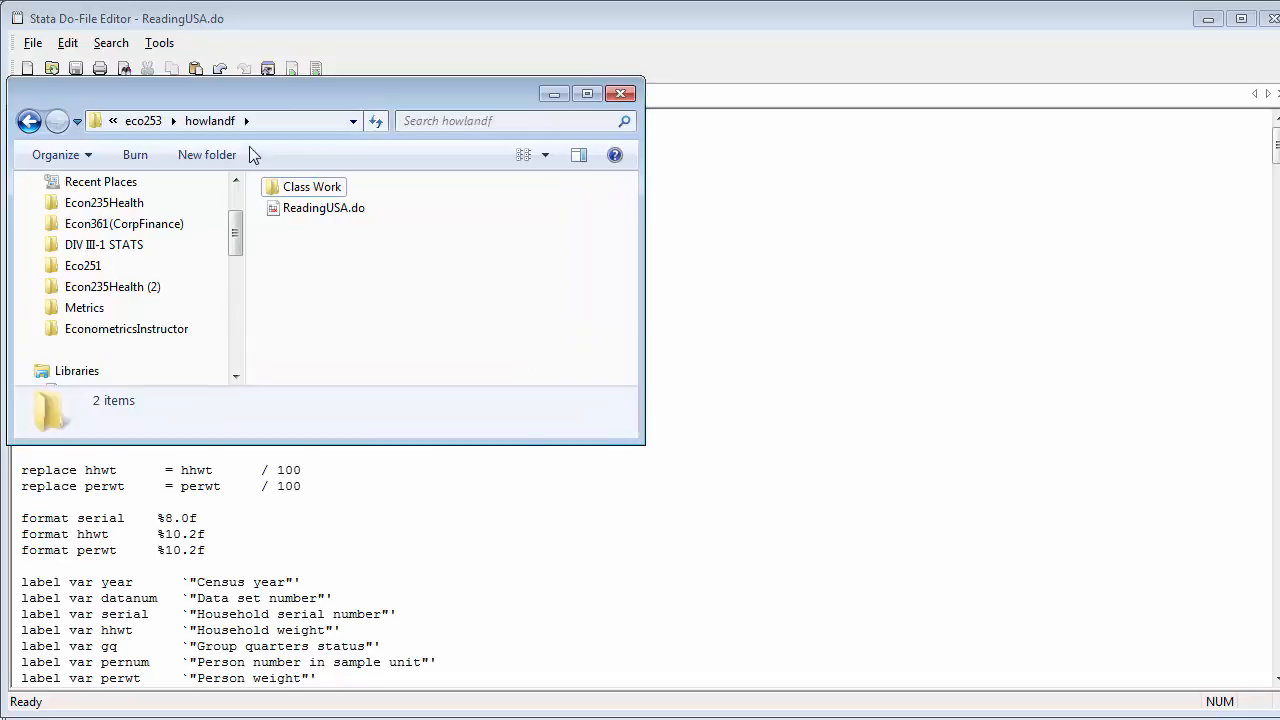
{"action": "left_click", "coordinate": [114, 121]}
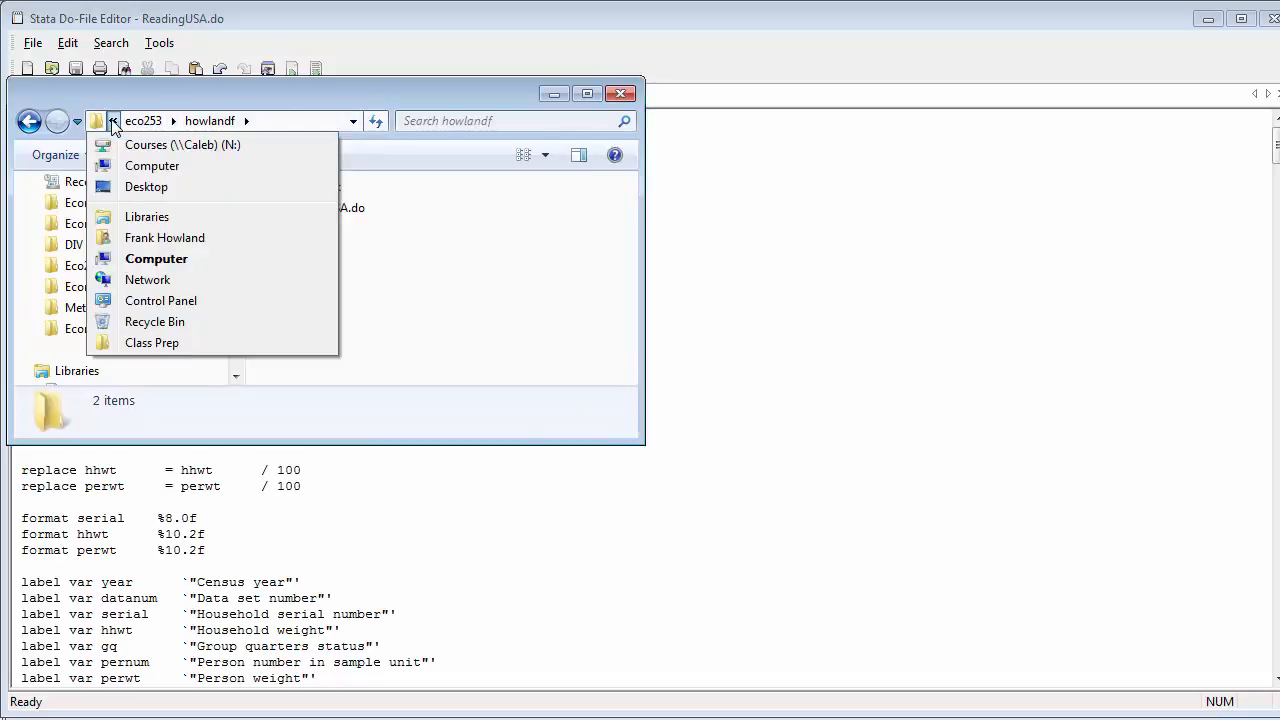
{"action": "mouse_move", "coordinate": [231, 131]}
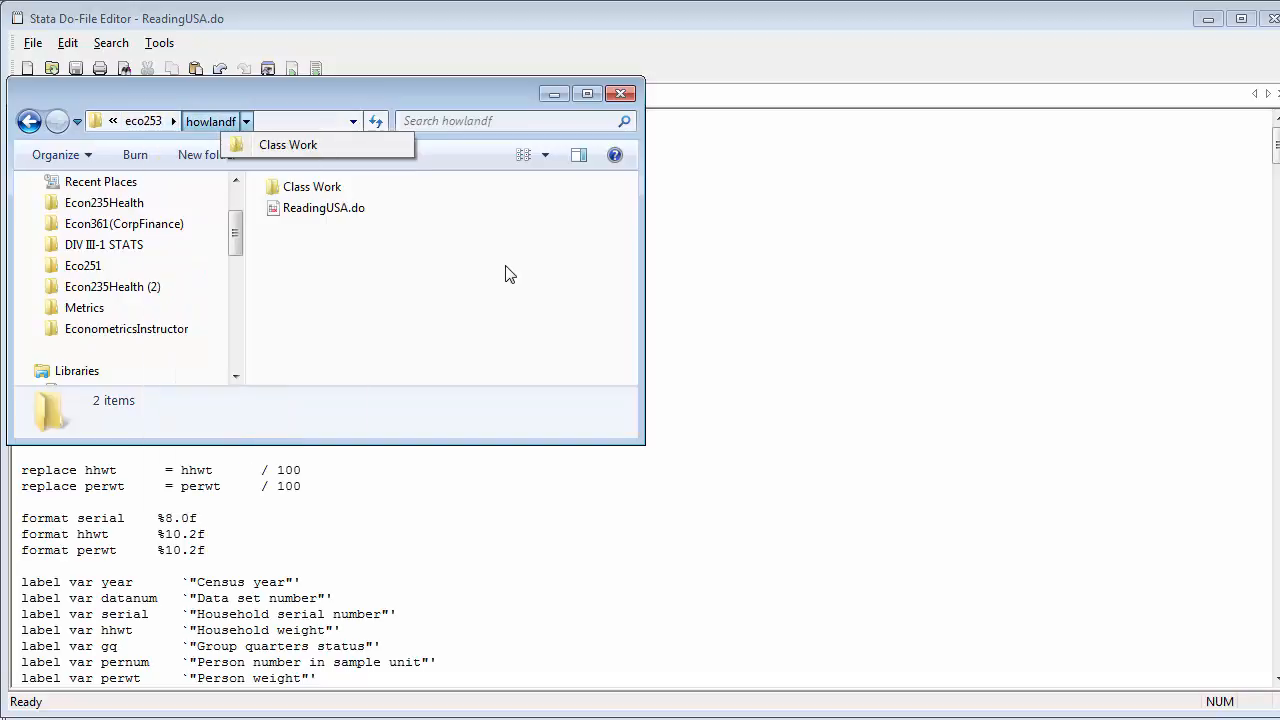
{"action": "left_click", "coordinate": [507, 274]}
Copy the folder location of ReadingUSA.do from its file properties and close the properties
{"action": "left_click", "coordinate": [340, 208]}
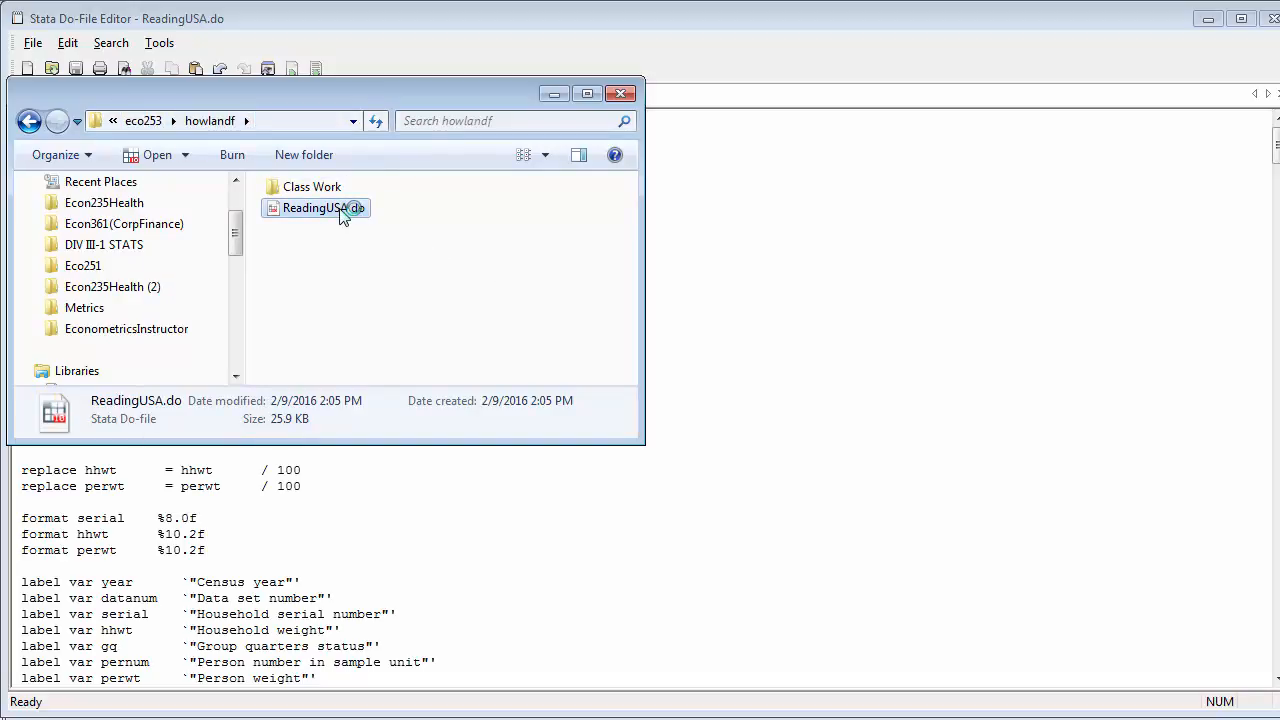
{"action": "right_click", "coordinate": [340, 210]}
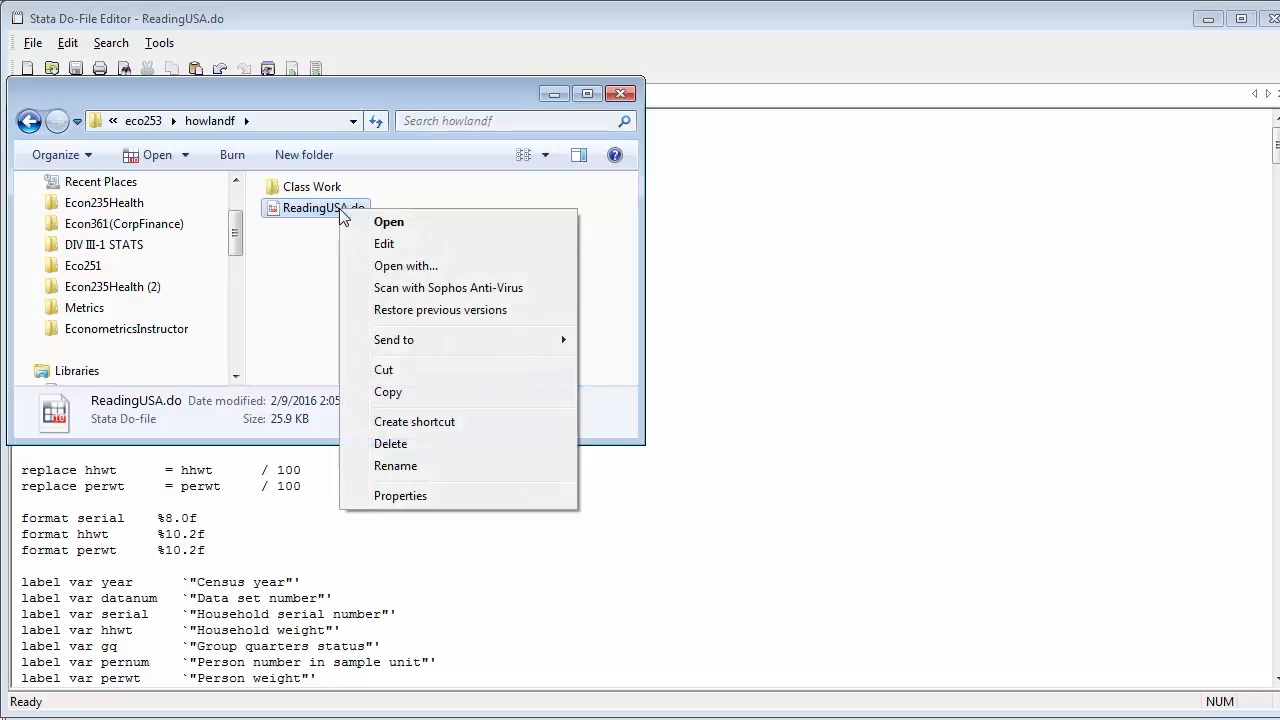
{"action": "left_click", "coordinate": [403, 498]}
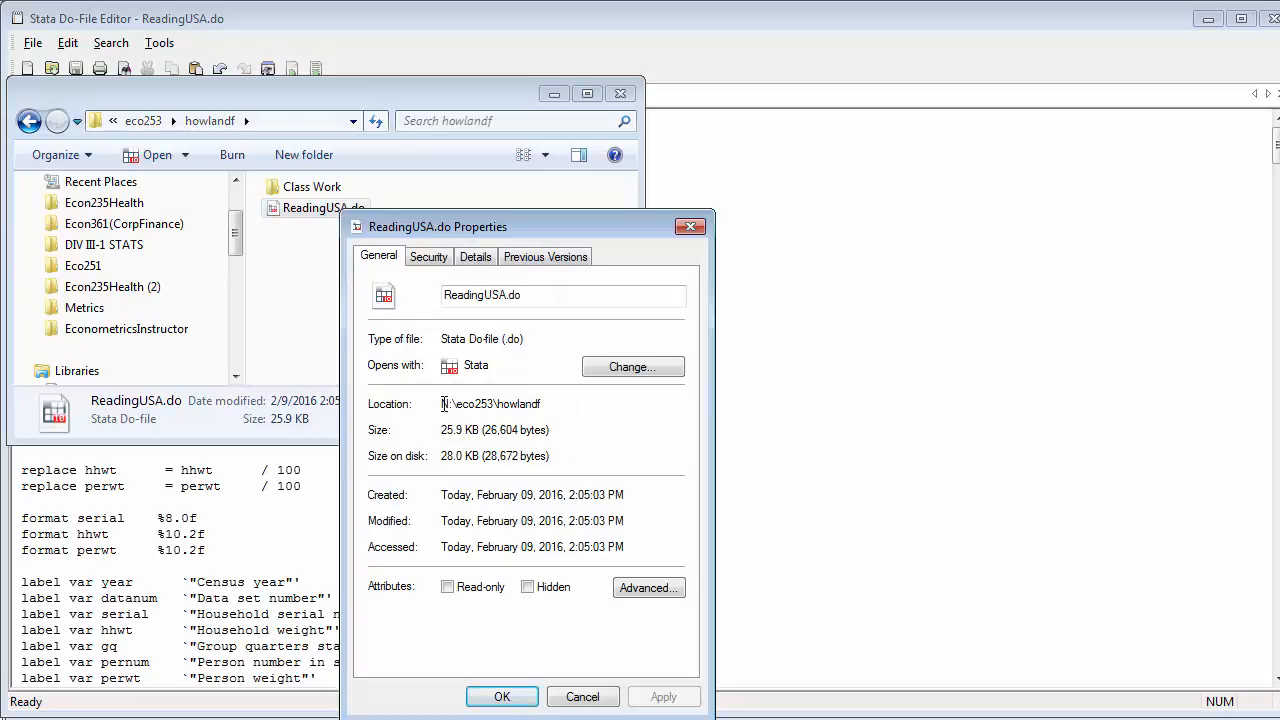
{"action": "left_click_drag", "start_coordinate": [442, 404], "coordinate": [557, 410]}
{"action": "key", "text": "ctrl+c"}
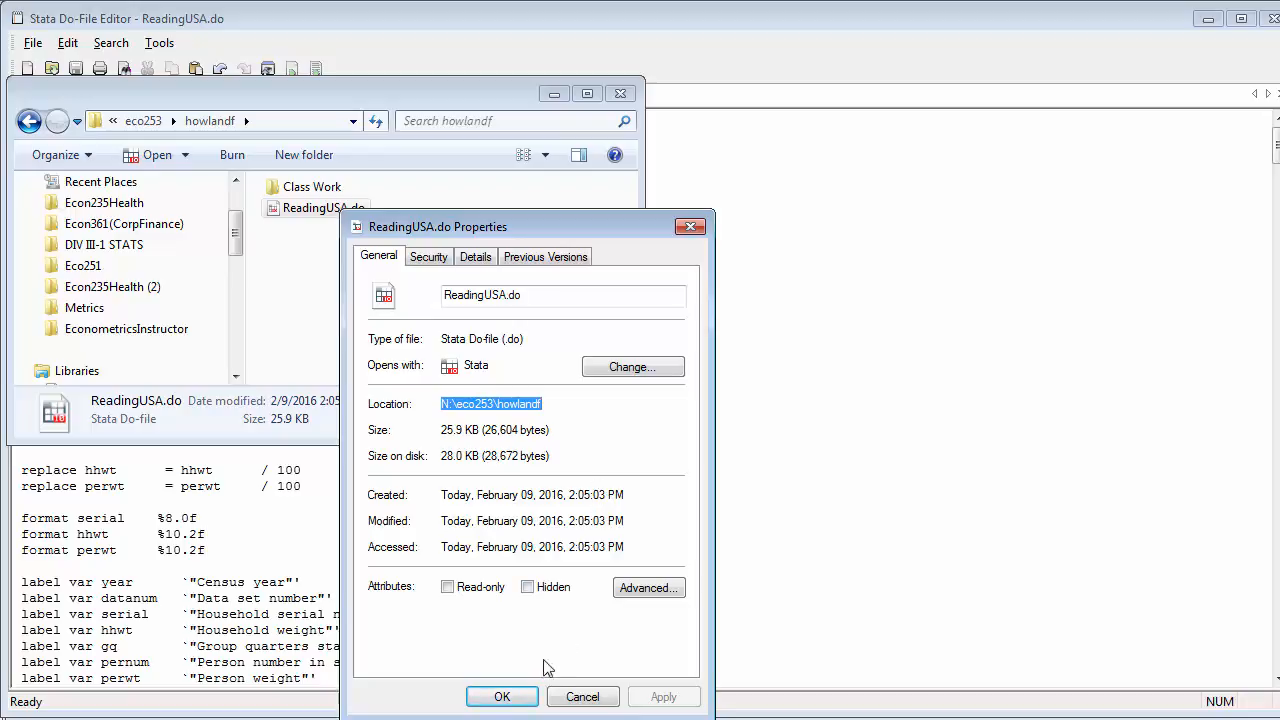
{"action": "left_click", "coordinate": [502, 696]}
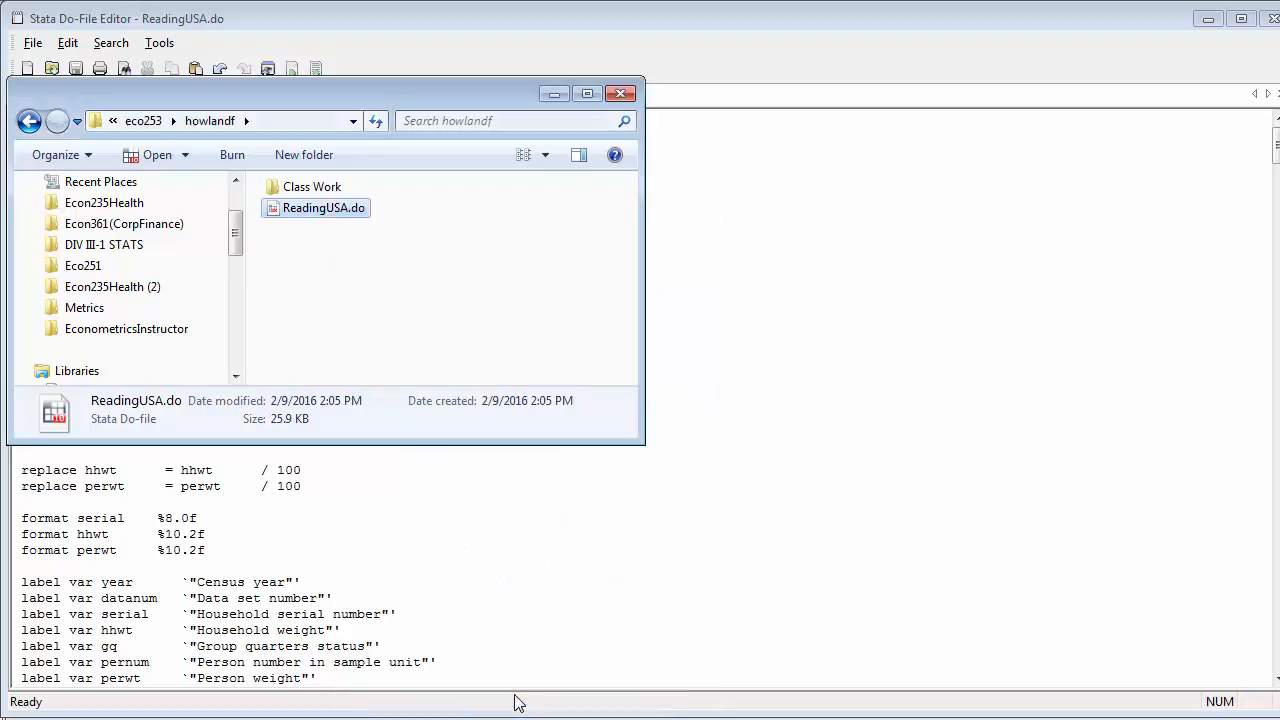
Complete the cd command in the do-file with the copied folder path and save the do-file
{"action": "left_click", "coordinate": [551, 567]}
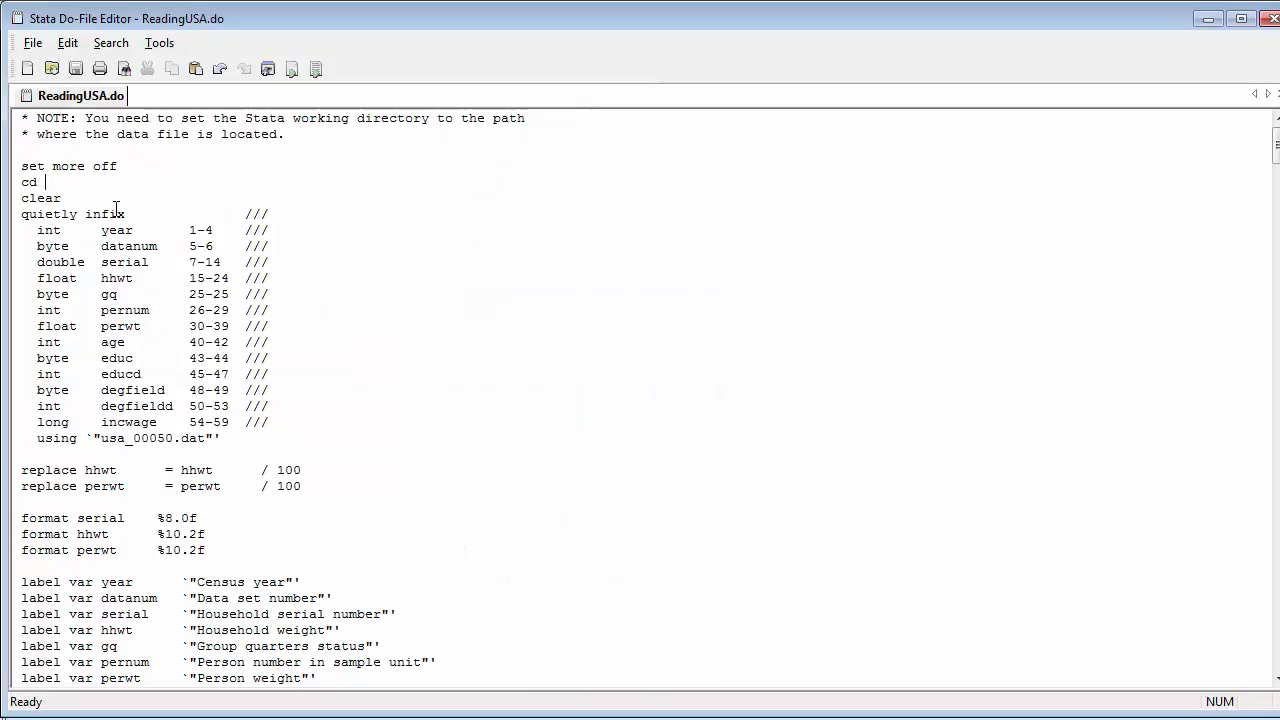
{"action": "key", "text": "ctrl+v"}
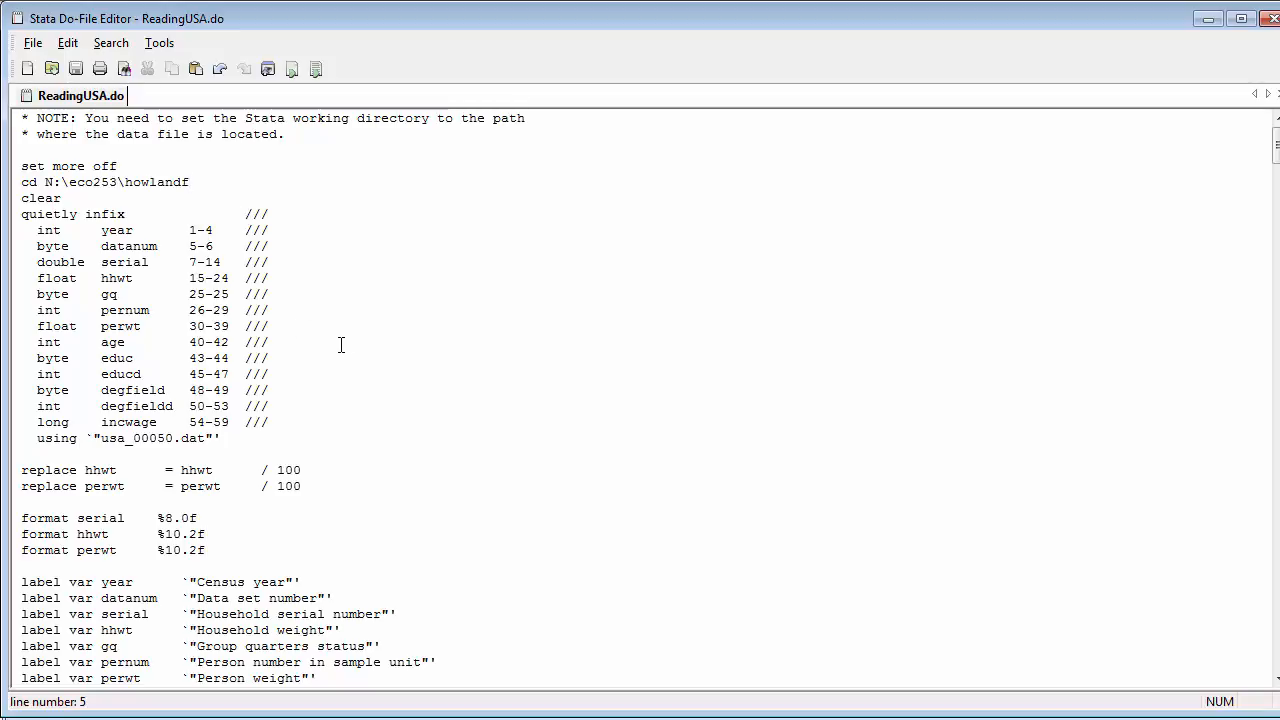
{"action": "left_click_drag", "start_coordinate": [205, 439], "coordinate": [116, 444]}
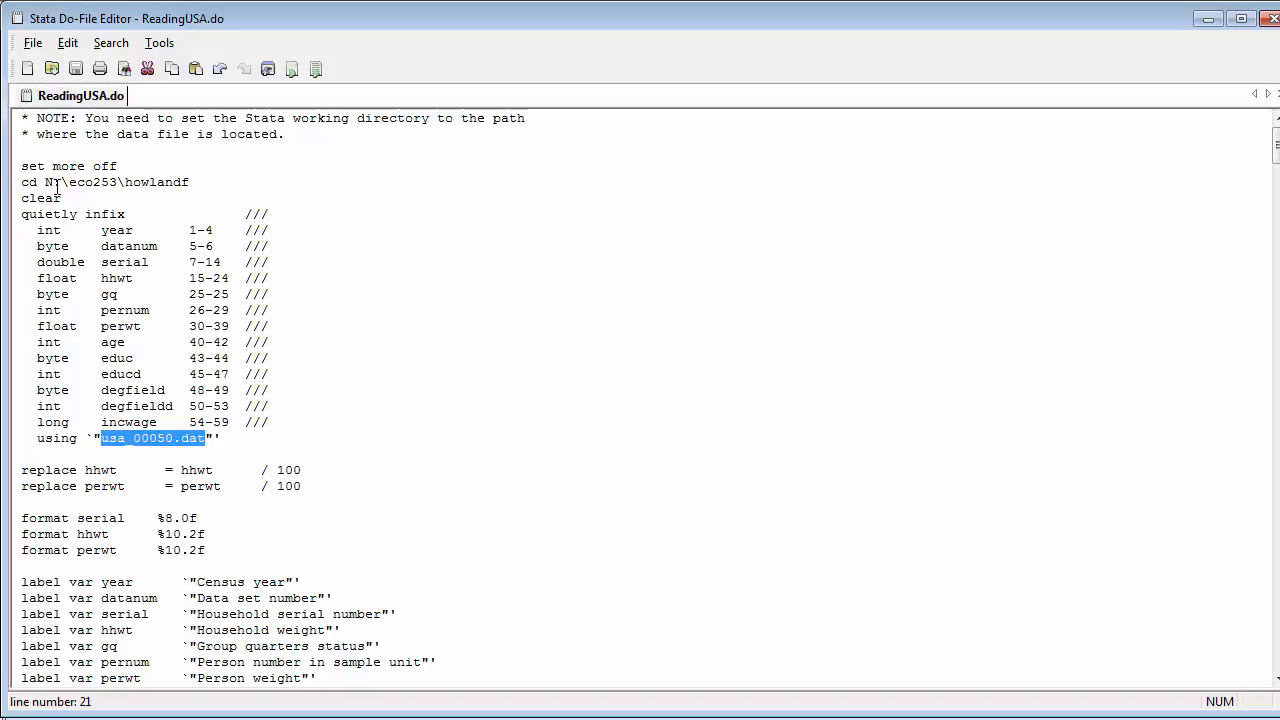
{"action": "left_click_drag", "start_coordinate": [44, 182], "coordinate": [179, 186]}
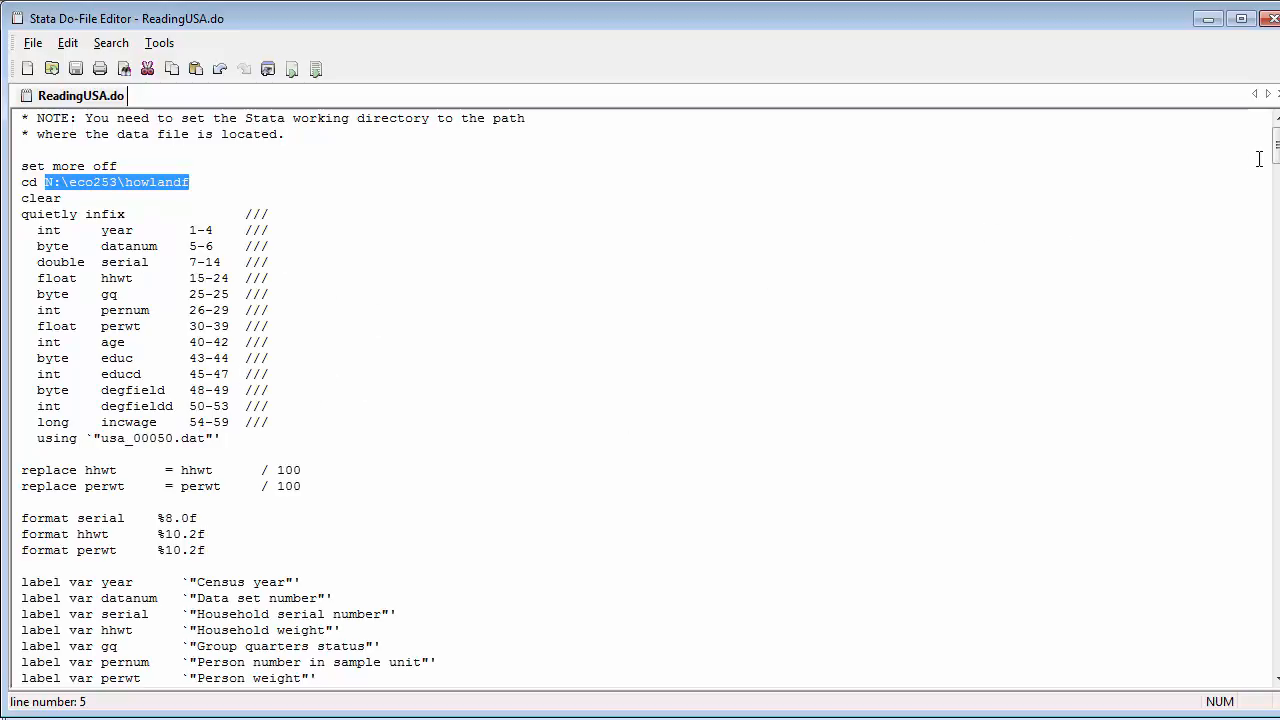
{"action": "mouse_move", "coordinate": [1276, 150]}
{"action": "left_mouse_down"}
{"action": "mouse_move", "coordinate": [1276, 226]}
{"action": "mouse_move", "coordinate": [1276, 148]}
{"action": "left_mouse_up"}
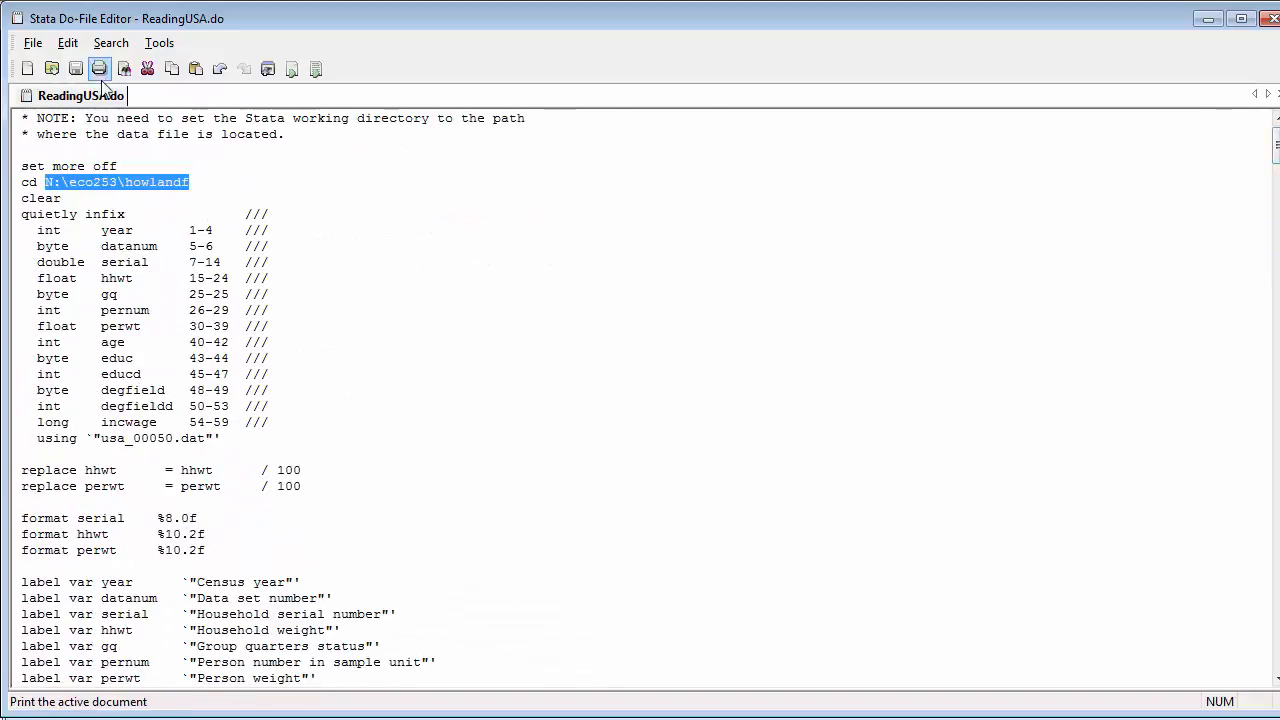
{"action": "left_click", "coordinate": [75, 69]}
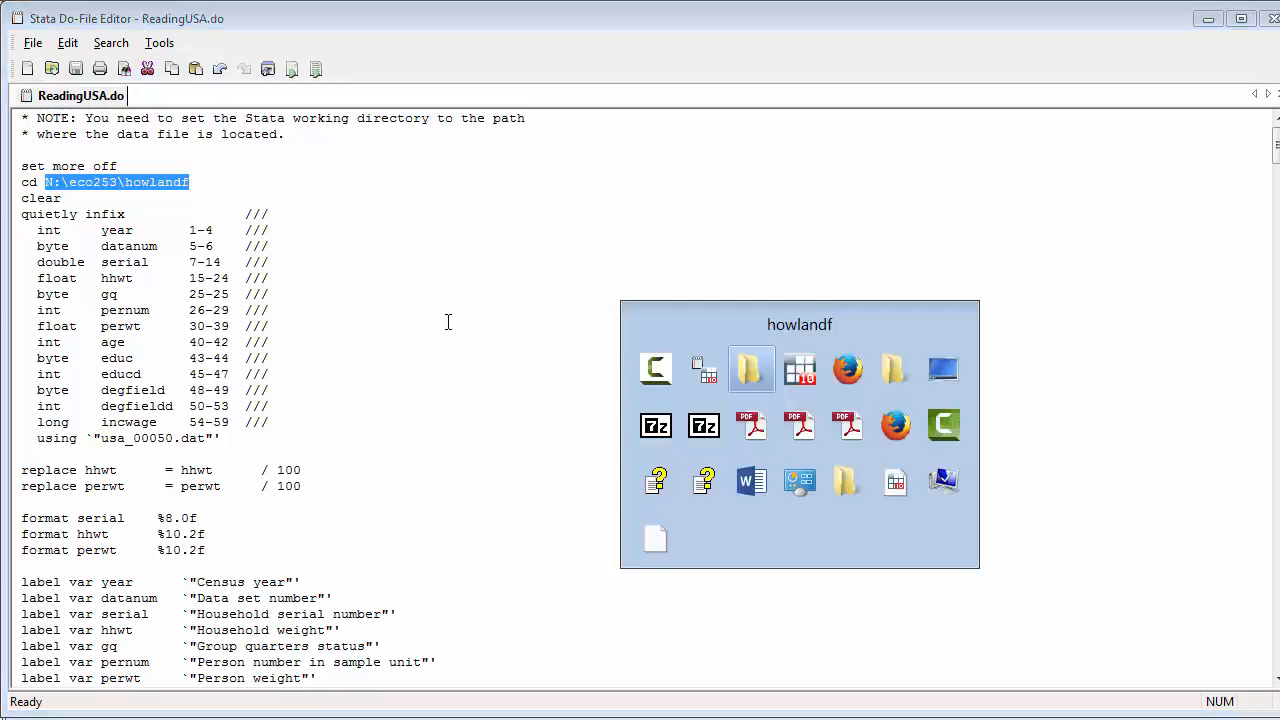
Switch to Firefox, return to the extracts list, and save extract 50's fixed-width data as usa_00050.dat.gz in the Stata folder under Downloads
{"action": "key", "text": "alt+Tab"}
{"action": "key", "text": "alt+Tab"}
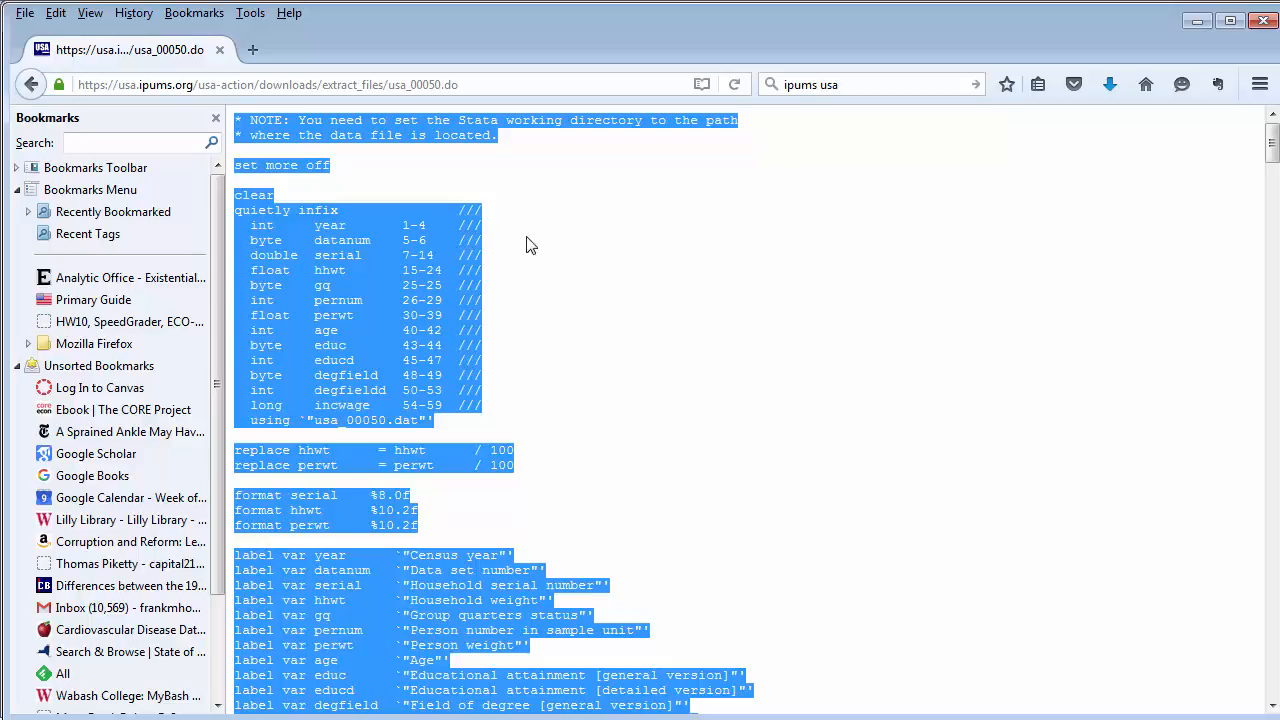
{"action": "left_click", "coordinate": [33, 85]}
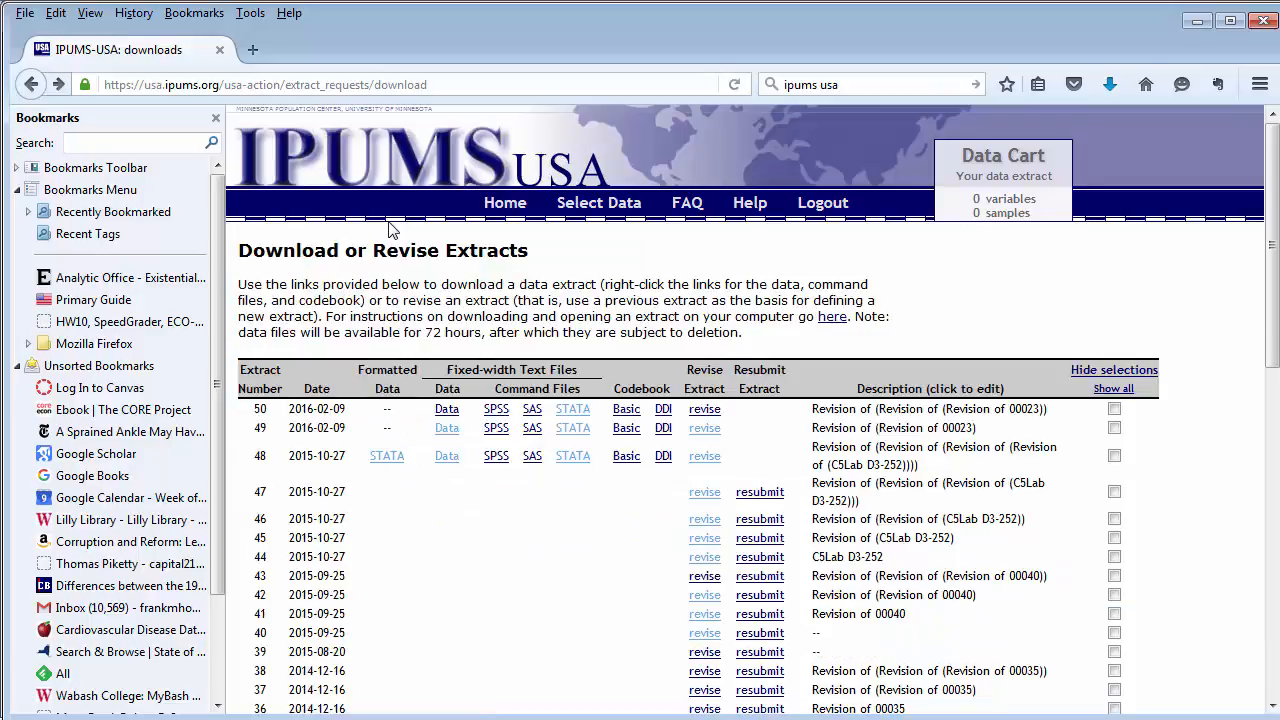
{"action": "left_click", "coordinate": [448, 410]}
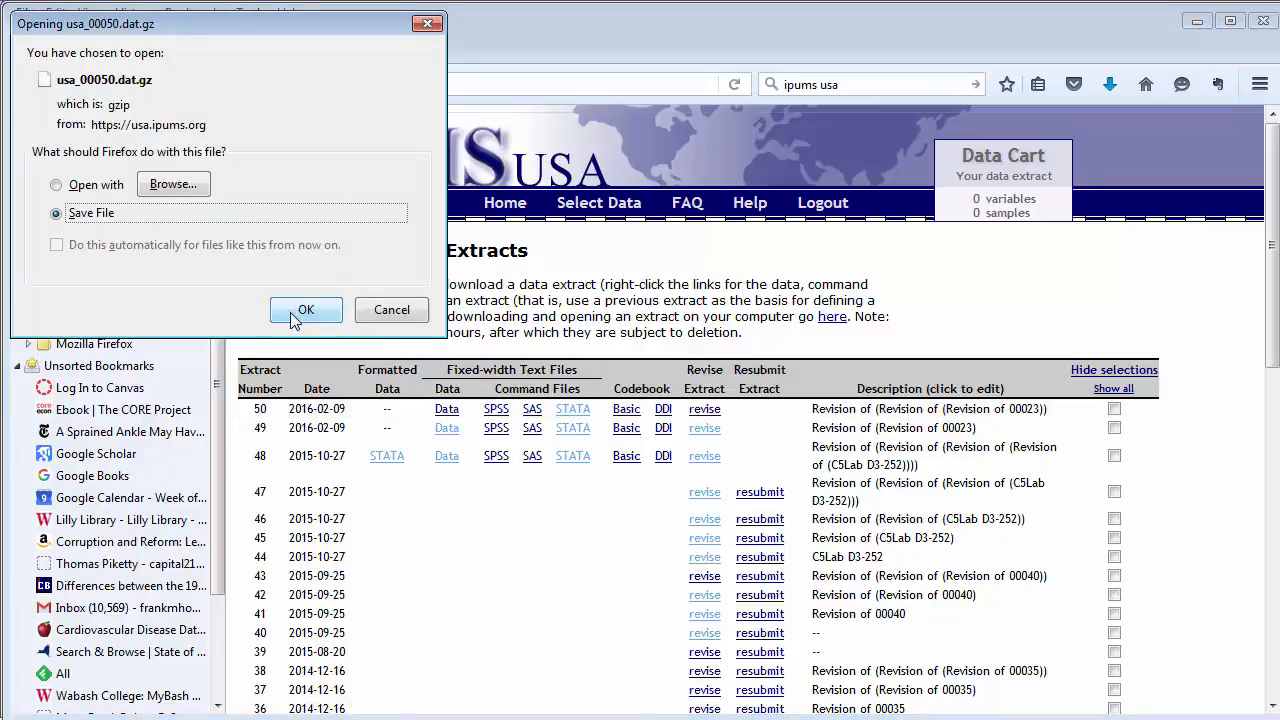
{"action": "left_click", "coordinate": [294, 316]}
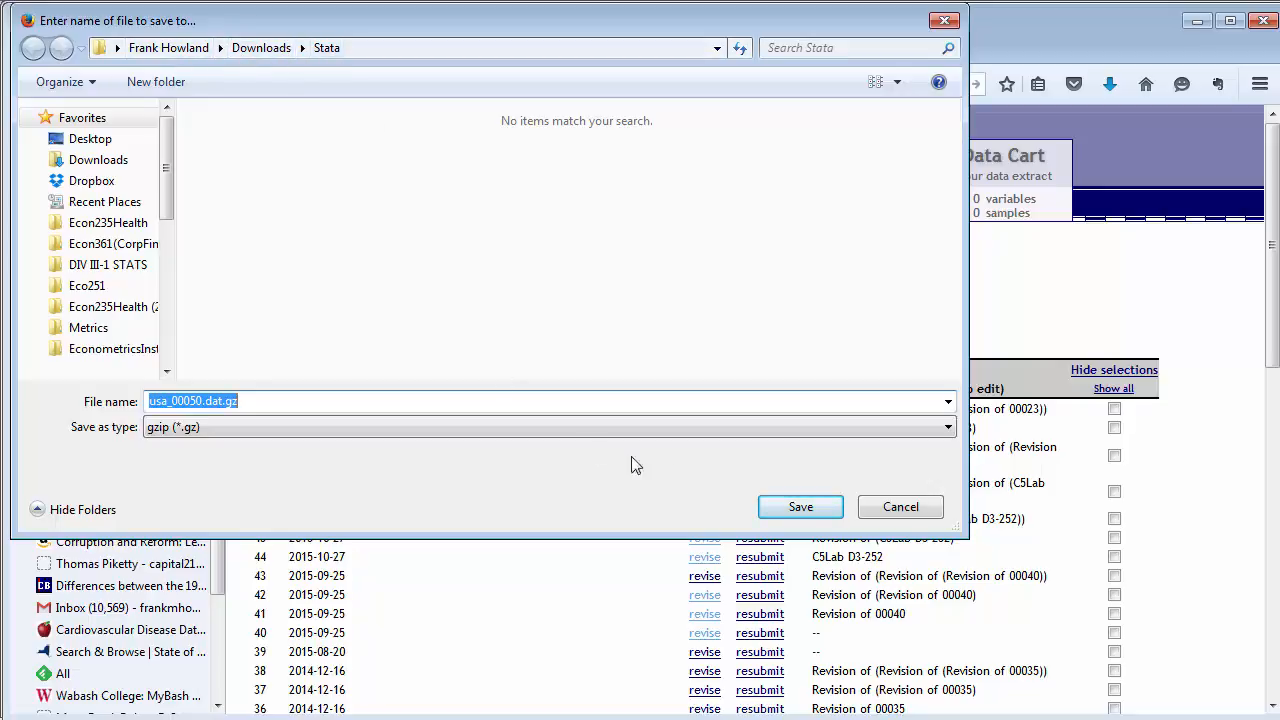
{"action": "left_click", "coordinate": [803, 508]}
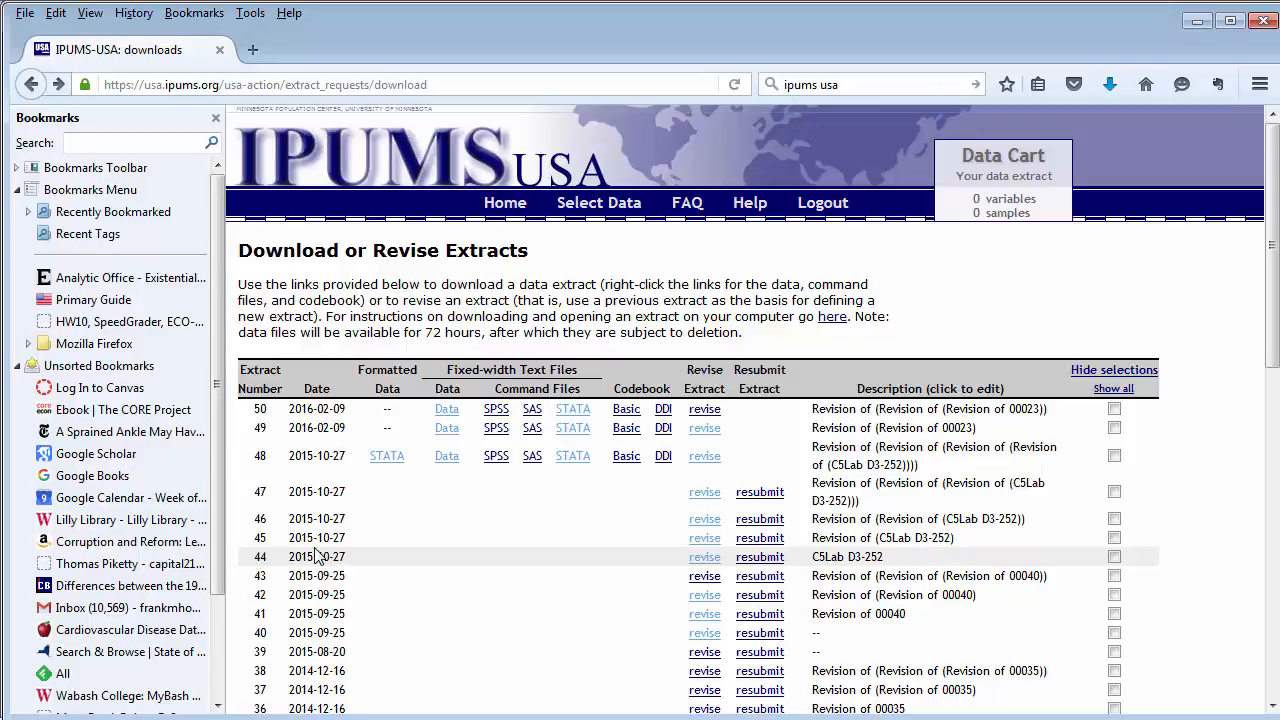
Open 7-Zip File Manager and browse to the Stata folder in Downloads, with entries sorted by name
{"action": "key", "text": "super"}
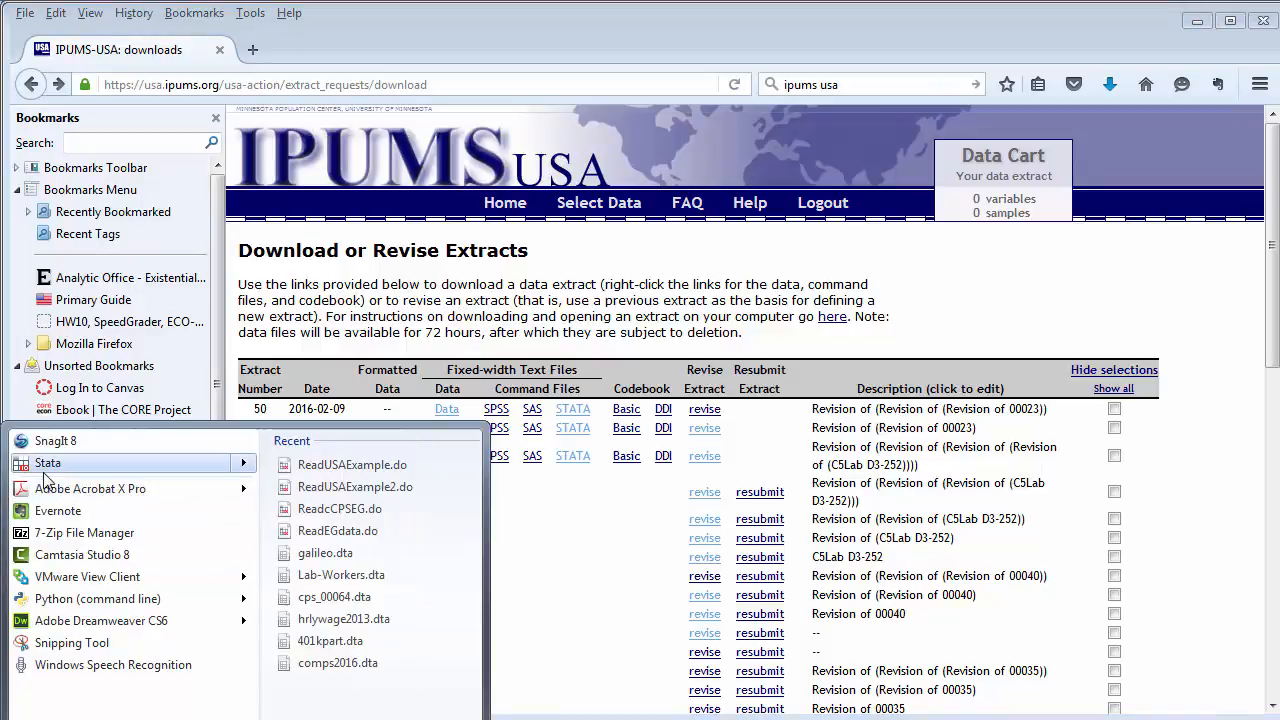
{"action": "left_click", "coordinate": [60, 538]}
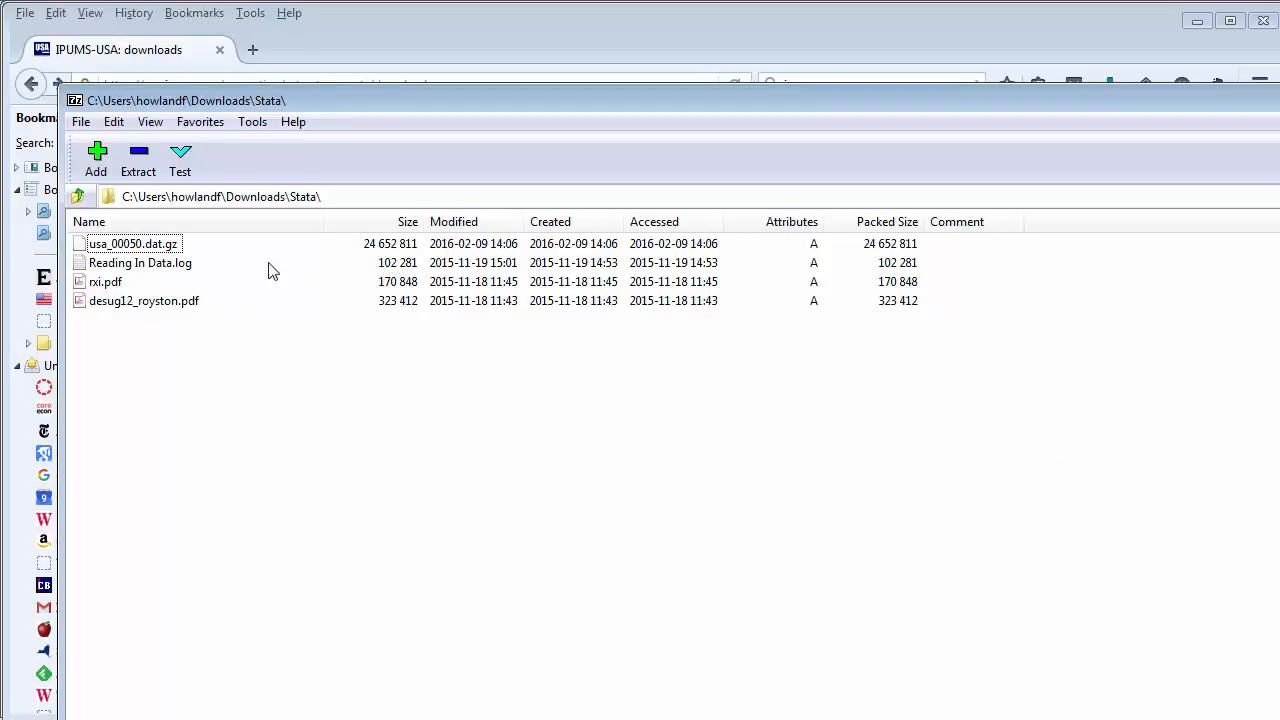
{"action": "left_click", "coordinate": [78, 196]}
{"action": "left_click", "coordinate": [78, 196]}
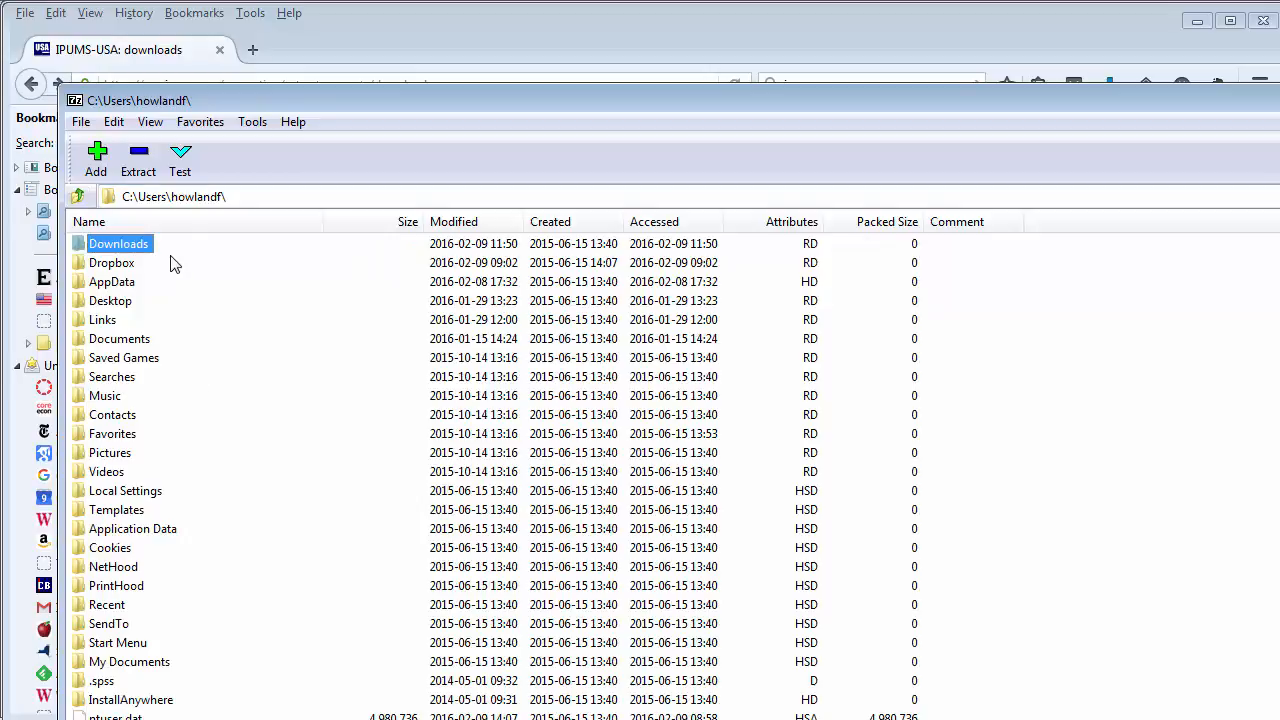
{"action": "double_click", "coordinate": [116, 246]}
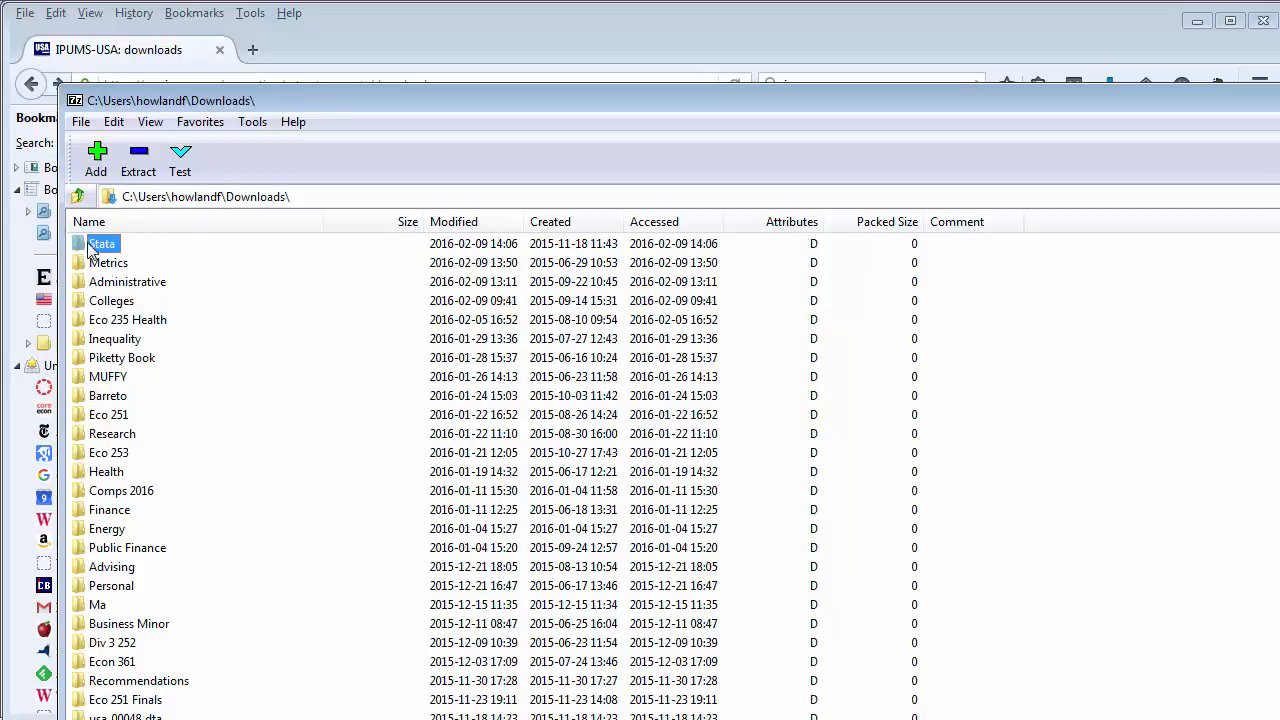
{"action": "left_click", "coordinate": [88, 223]}
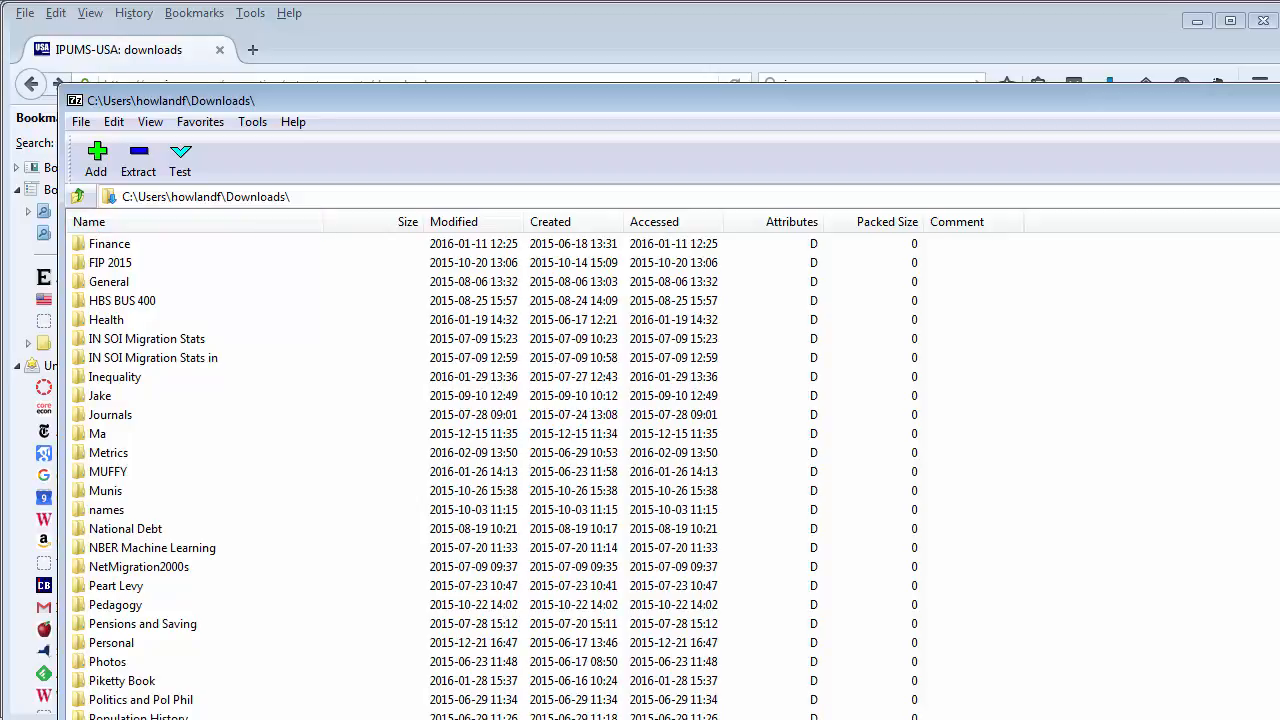
{"action": "key", "text": "Return"}
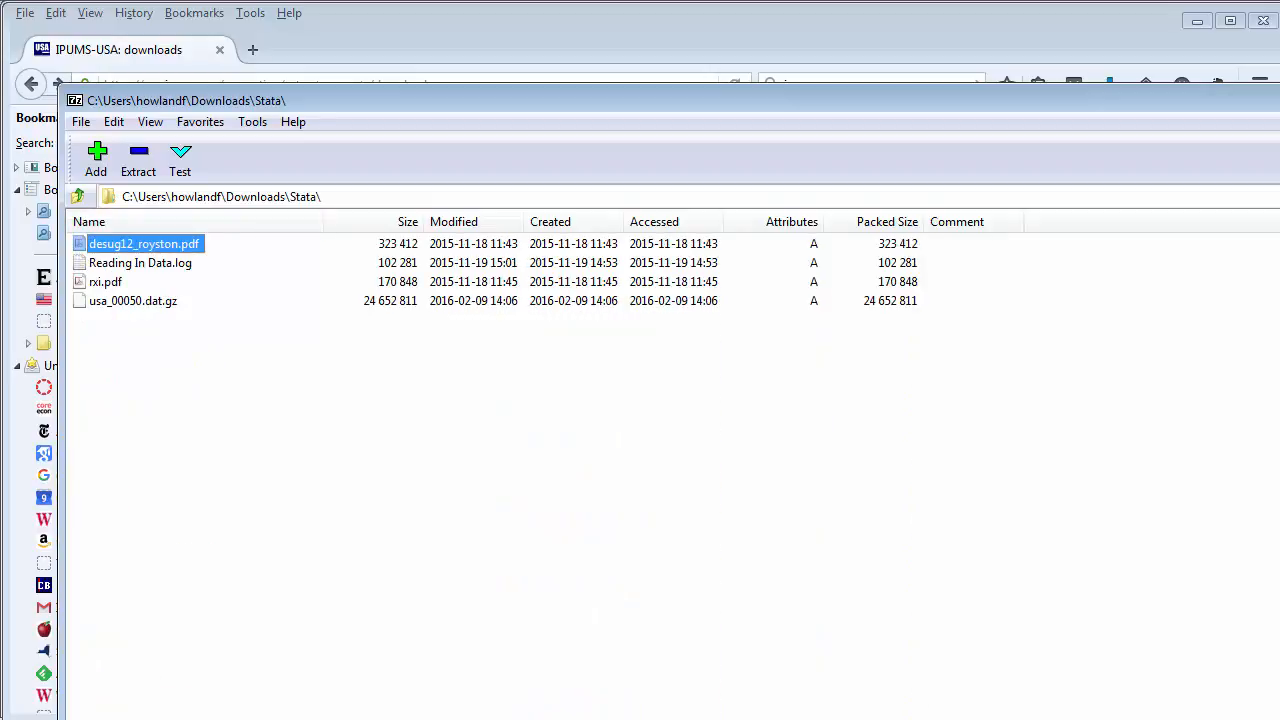
Extract usa_00050.dat.gz directly into the Downloads\Stata folder, removing the usa_00050.dat subfolder from the destination path
{"action": "left_click", "coordinate": [130, 302]}
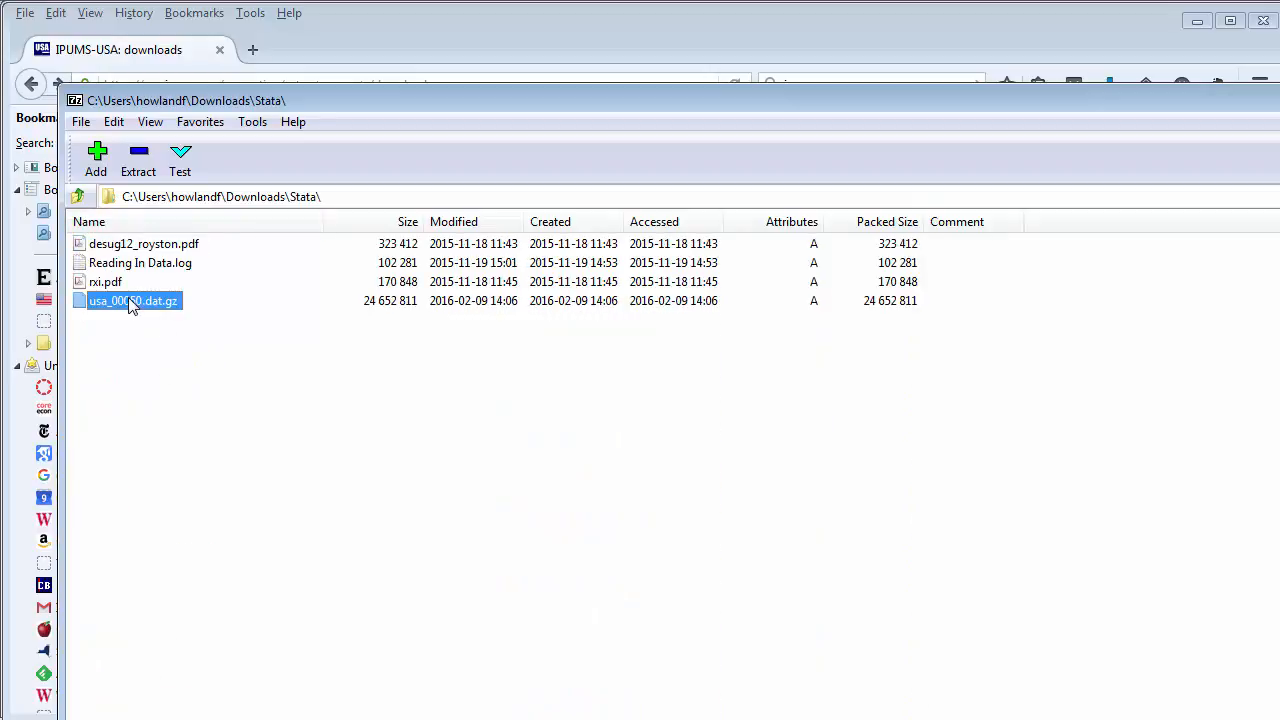
{"action": "left_click", "coordinate": [139, 157]}
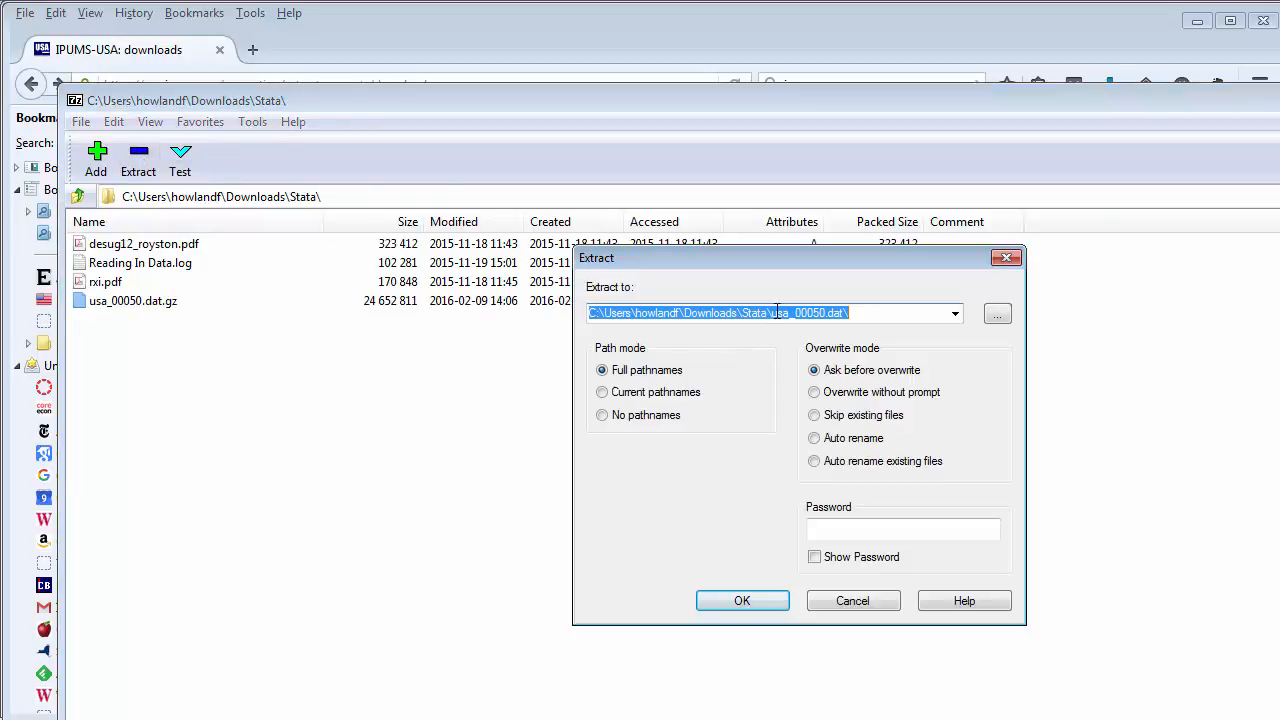
{"action": "left_click", "coordinate": [776, 312]}
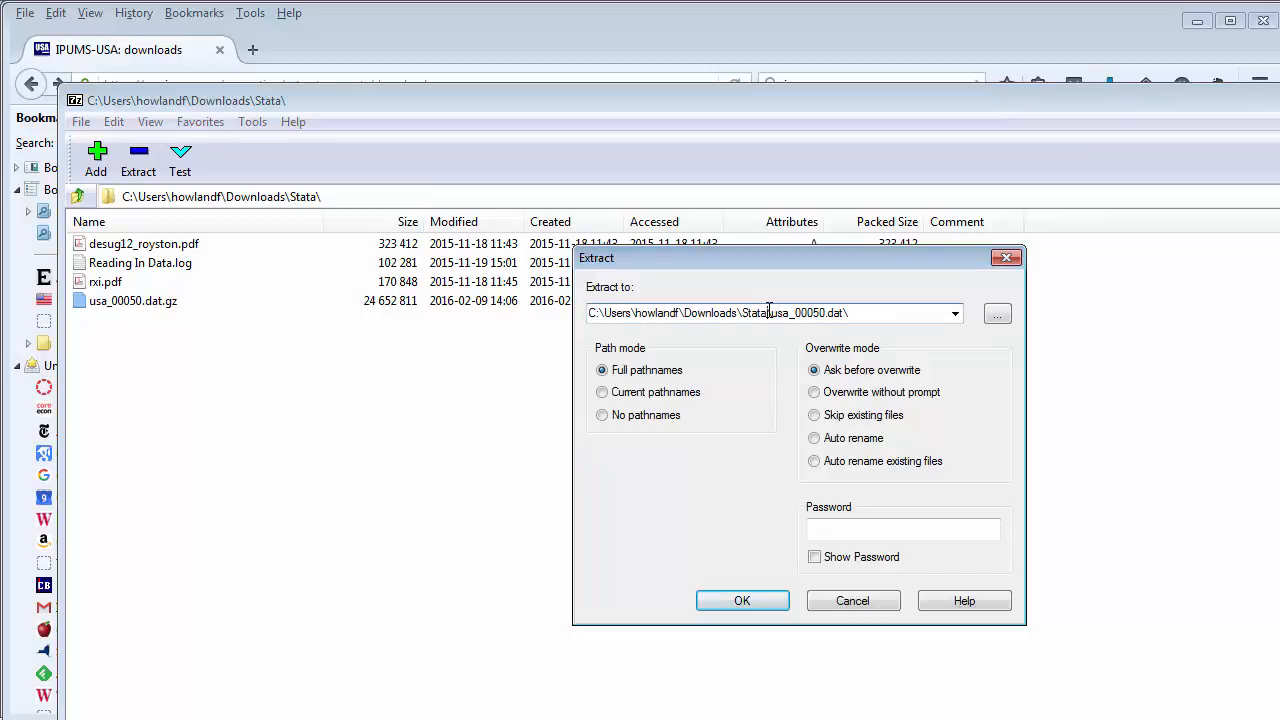
{"action": "left_click_drag", "start_coordinate": [768, 312], "coordinate": [850, 315]}
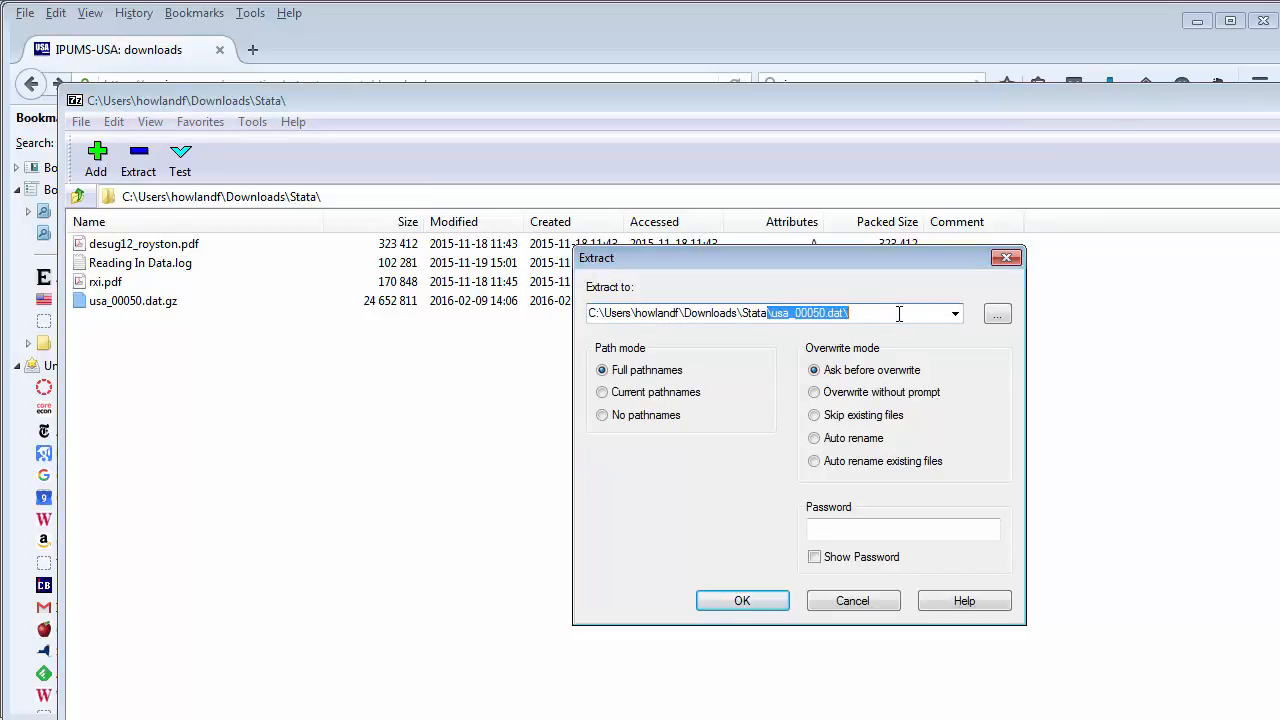
{"action": "key", "text": "BackSpace"}
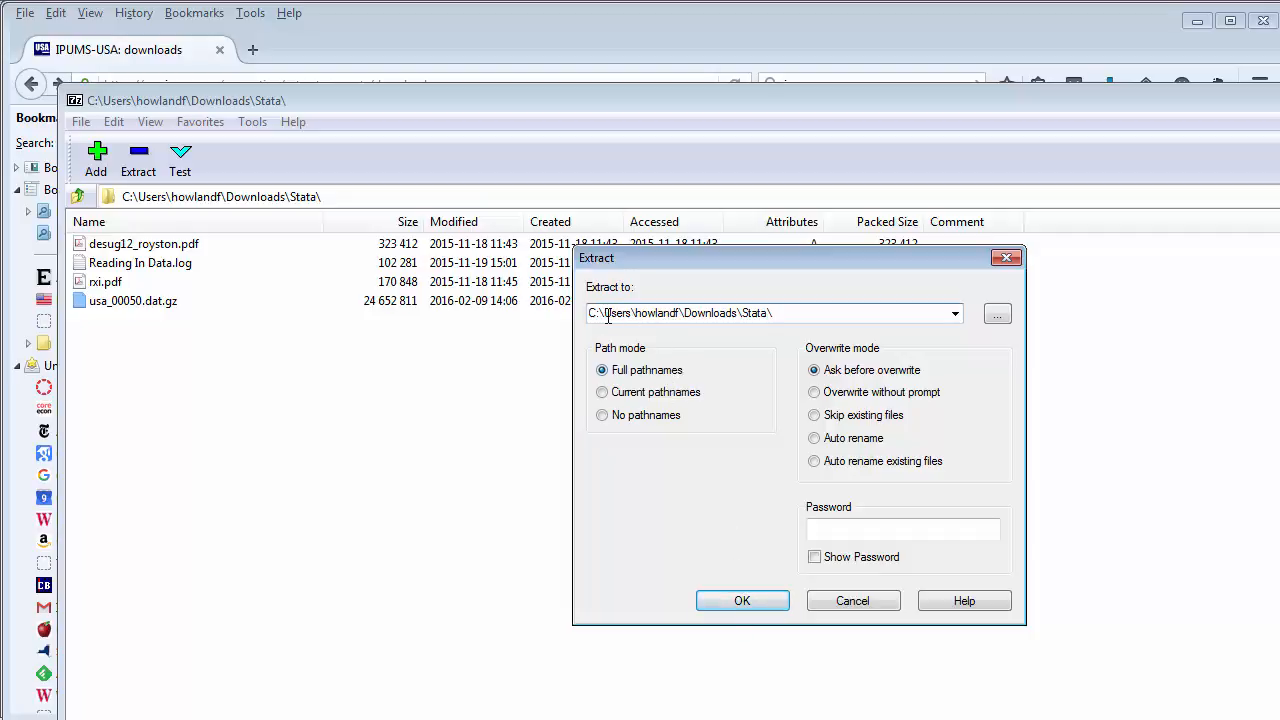
{"action": "left_click", "coordinate": [738, 603]}
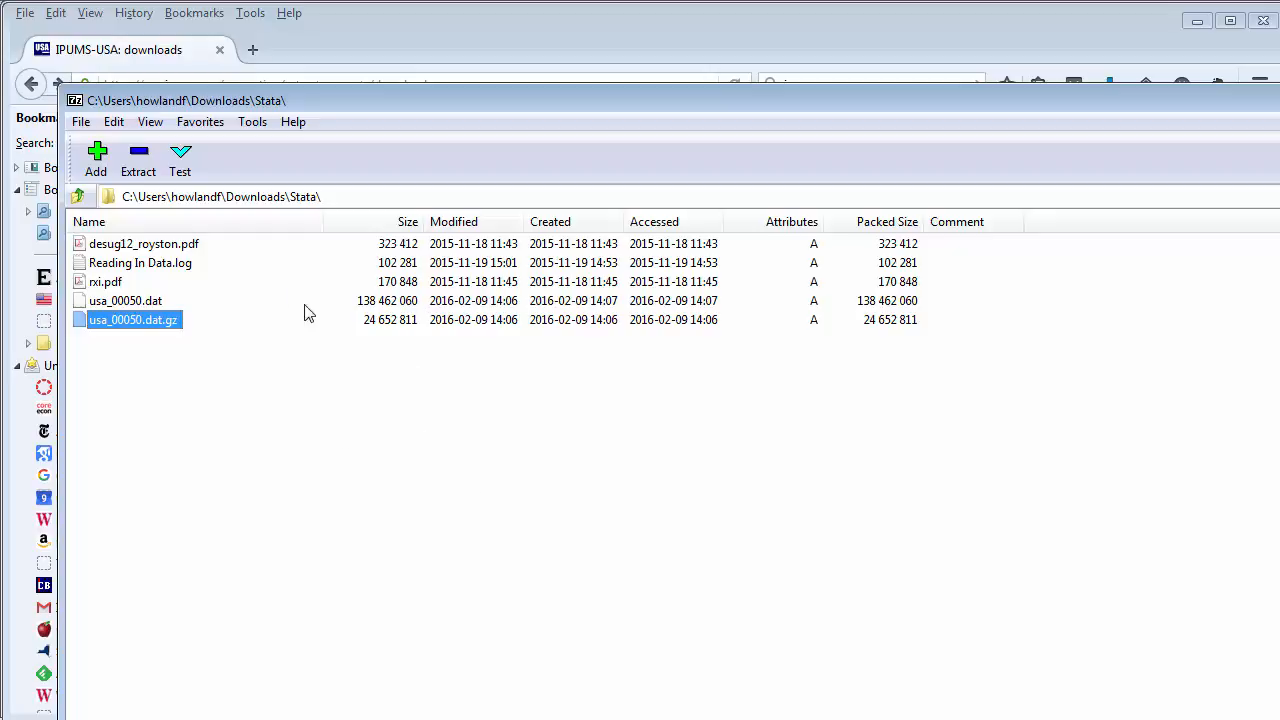
Copy the extracted usa_00050.dat from 7-Zip into the eco253 subfolder that holds ReadingUSA.do, arranging both windows side by side
{"action": "mouse_move", "coordinate": [130, 719]}
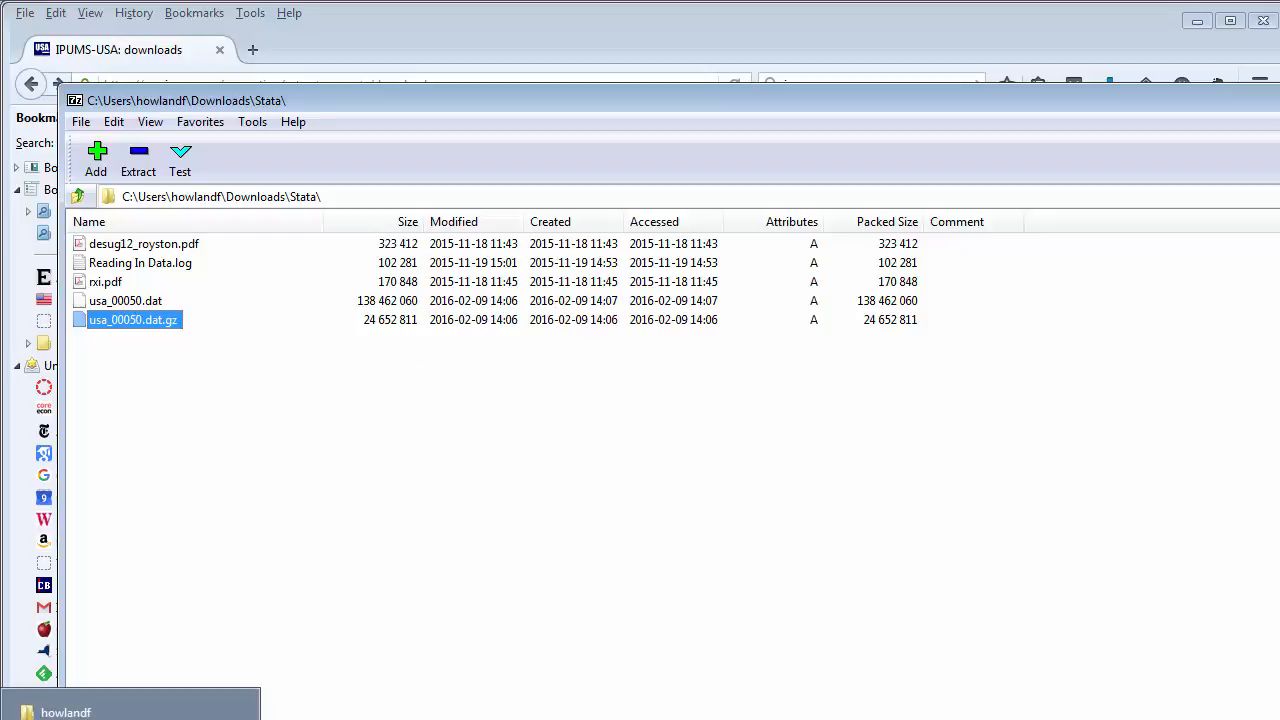
{"action": "left_click", "coordinate": [130, 705]}
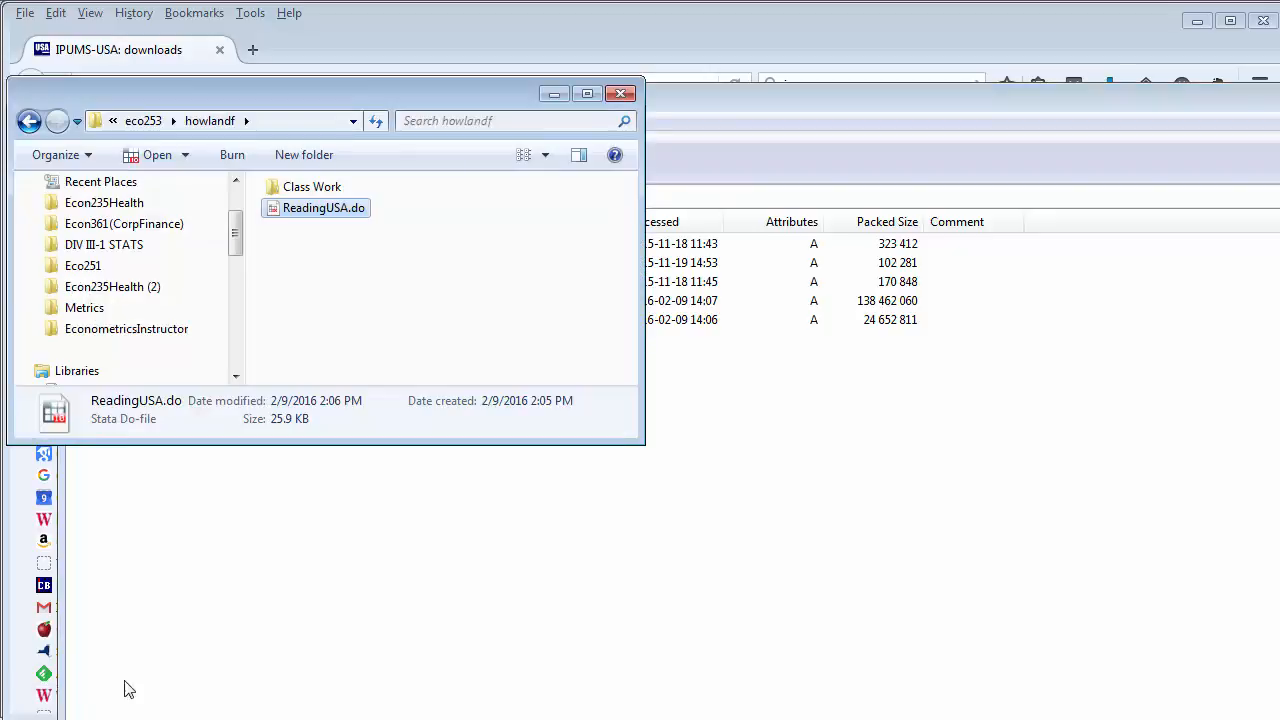
{"action": "left_click_drag", "start_coordinate": [323, 97], "coordinate": [767, 187]}
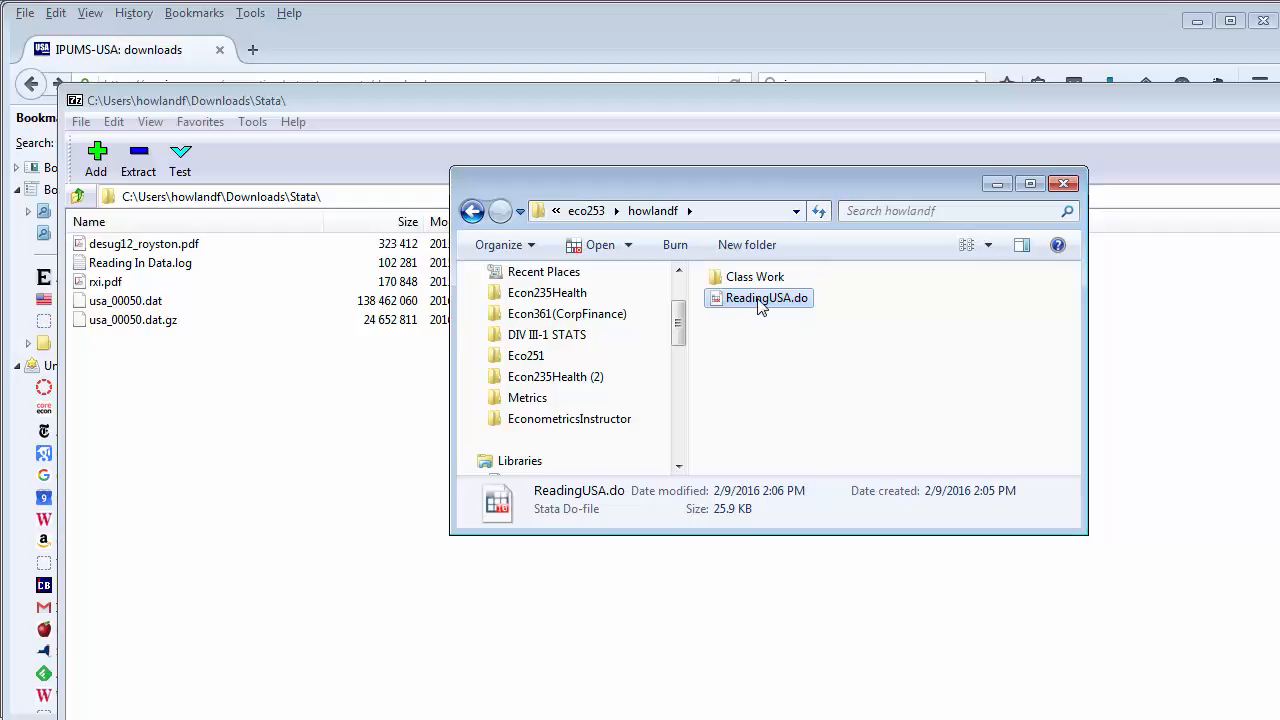
{"action": "left_click_drag", "start_coordinate": [150, 301], "coordinate": [111, 301]}
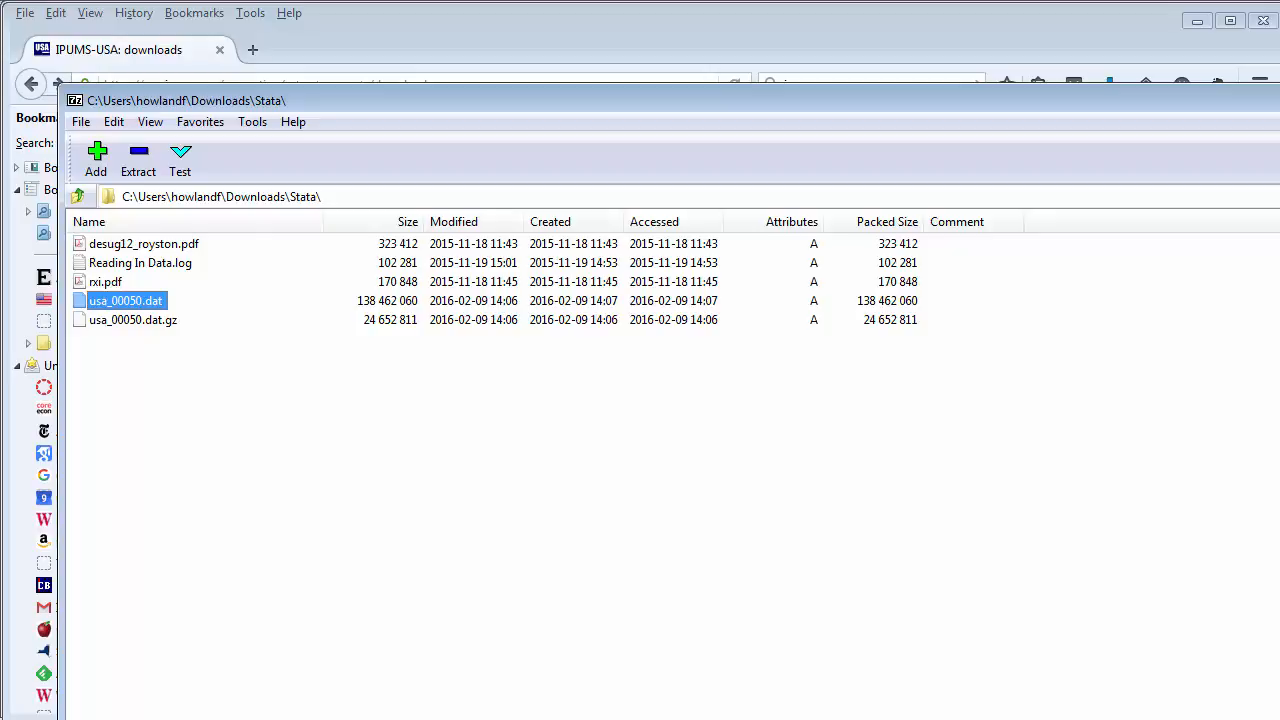
{"action": "left_click_drag", "start_coordinate": [1278, 718], "coordinate": [712, 511]}
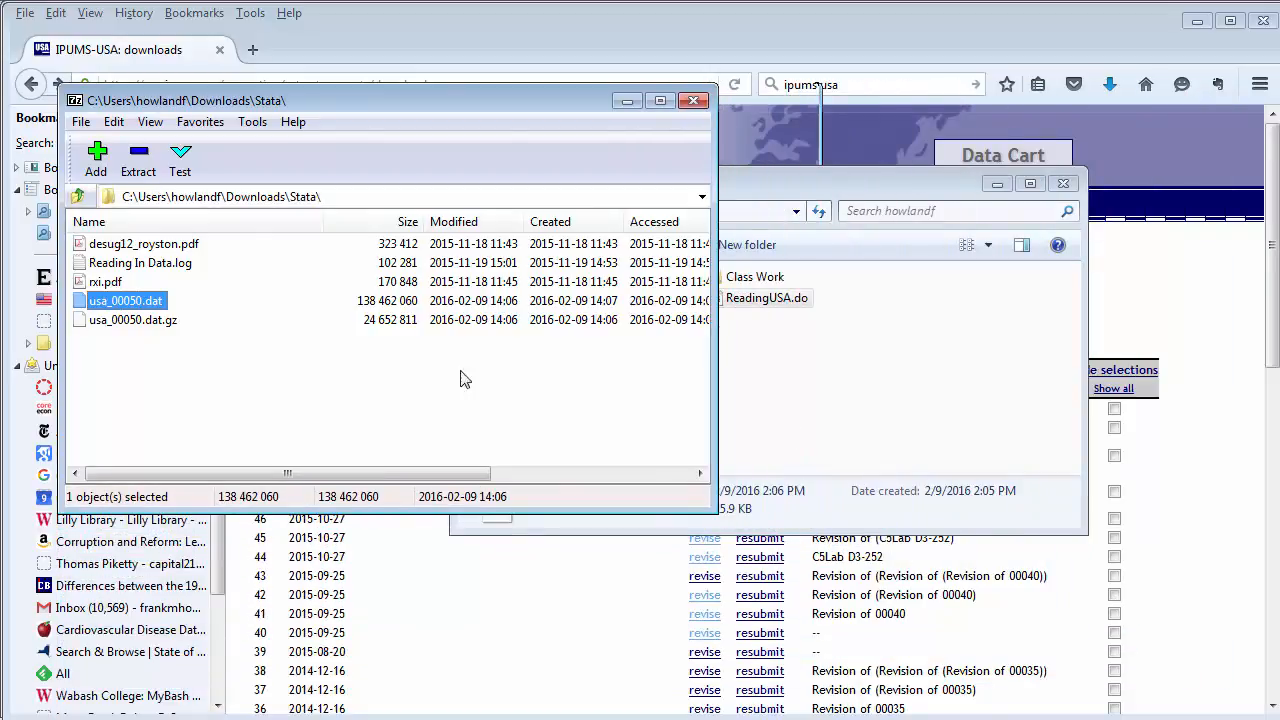
{"action": "left_click_drag", "start_coordinate": [92, 306], "coordinate": [852, 387]}
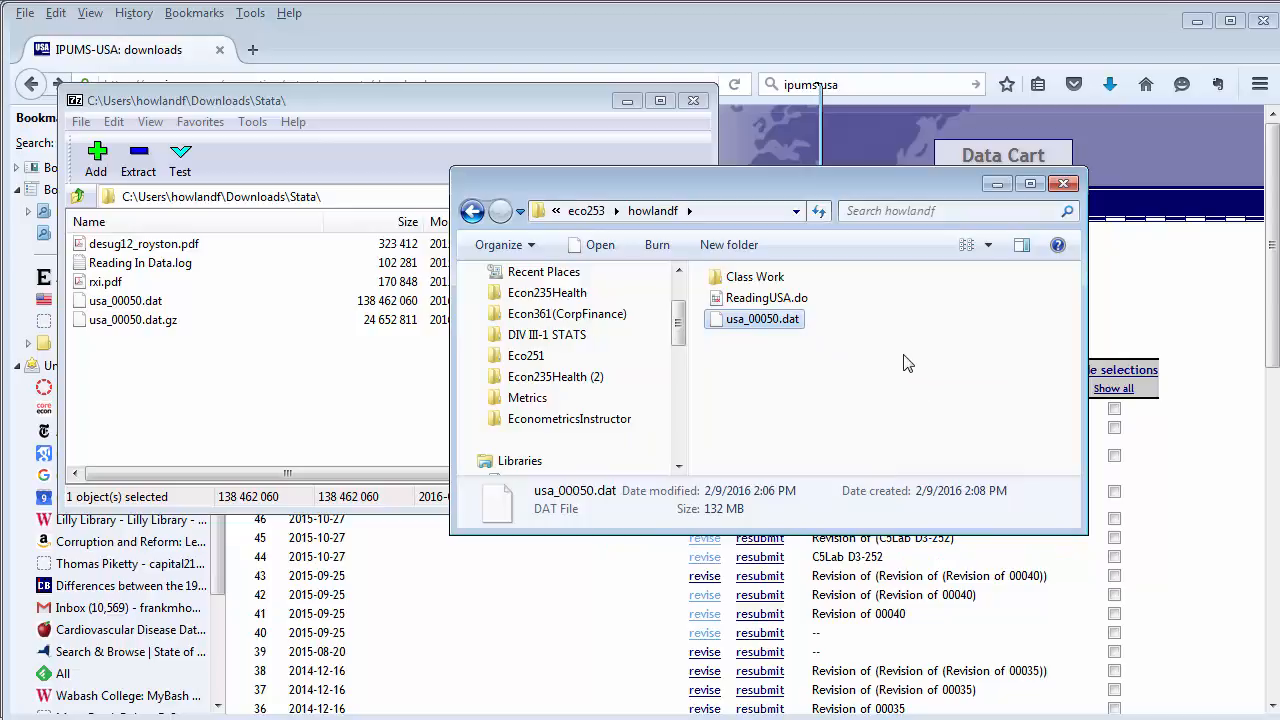
Switch to Stata and try to read in the data by running the batch file ReadingUSA.do
{"action": "key", "text": "alt+Tab"}
{"action": "key", "text": "alt+Tab"}
{"action": "key", "text": "alt+Tab"}
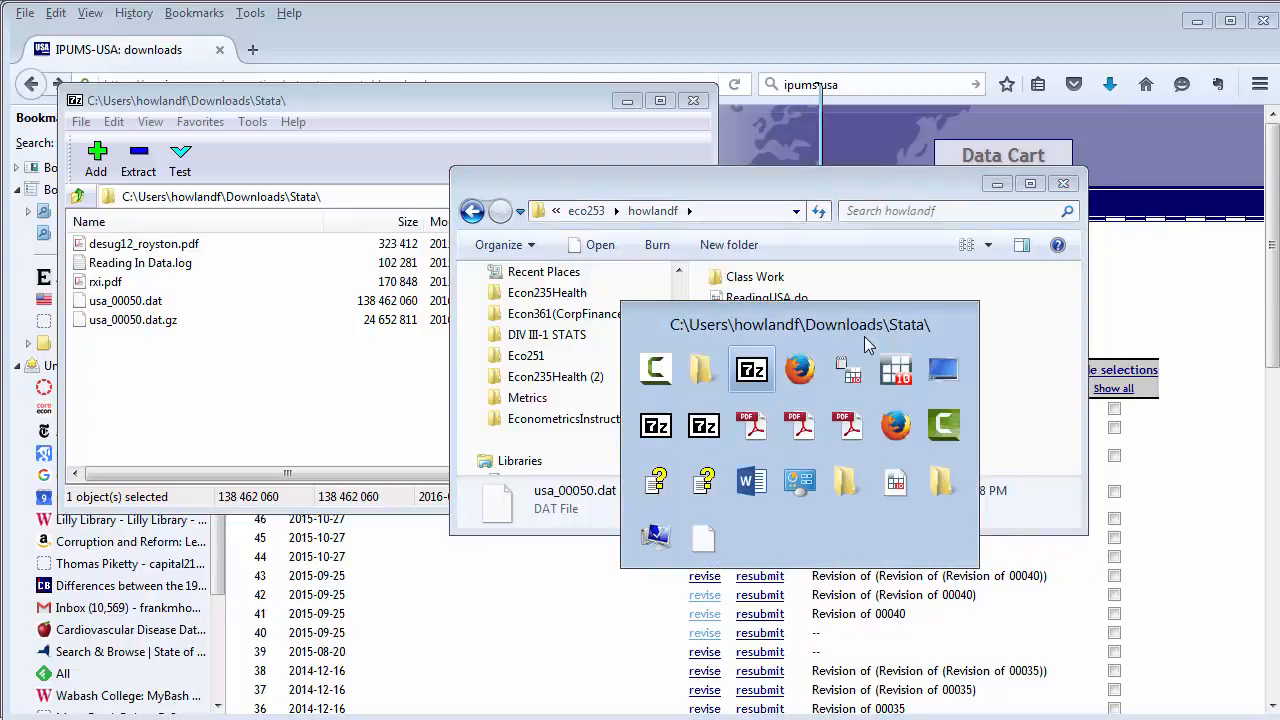
{"action": "key", "text": "alt+Tab"}
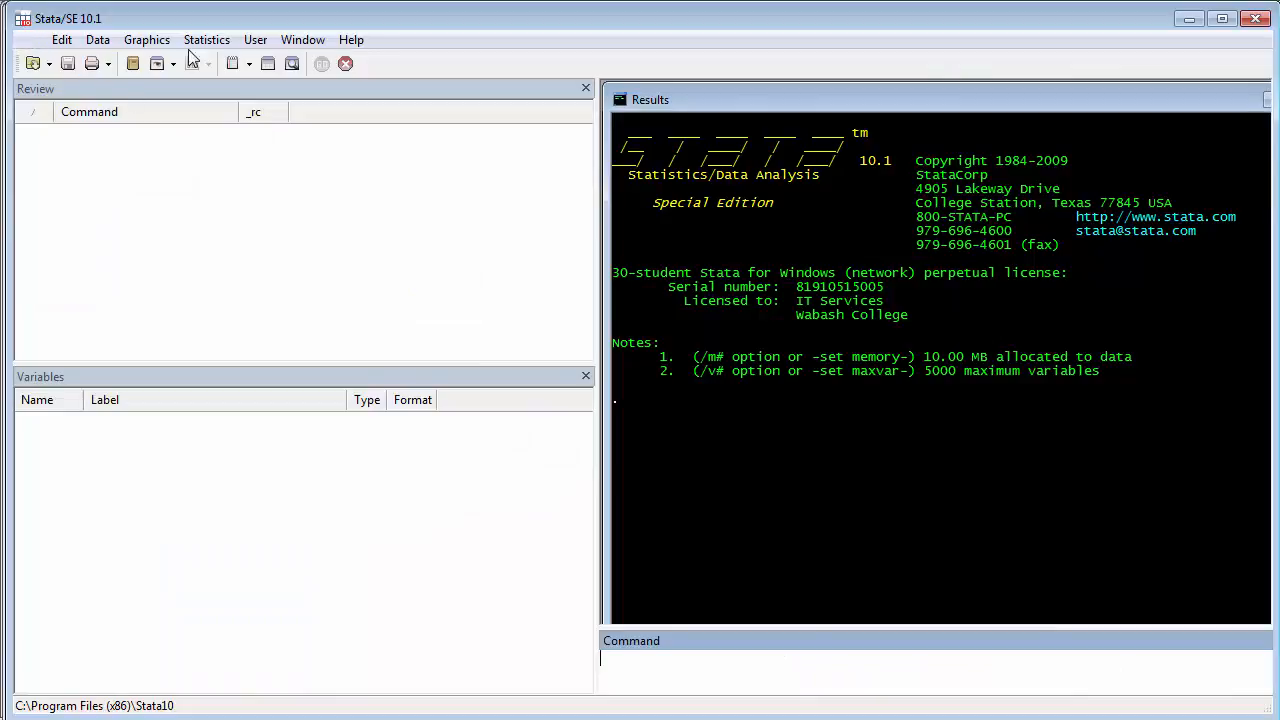
{"action": "left_click", "coordinate": [302, 40]}
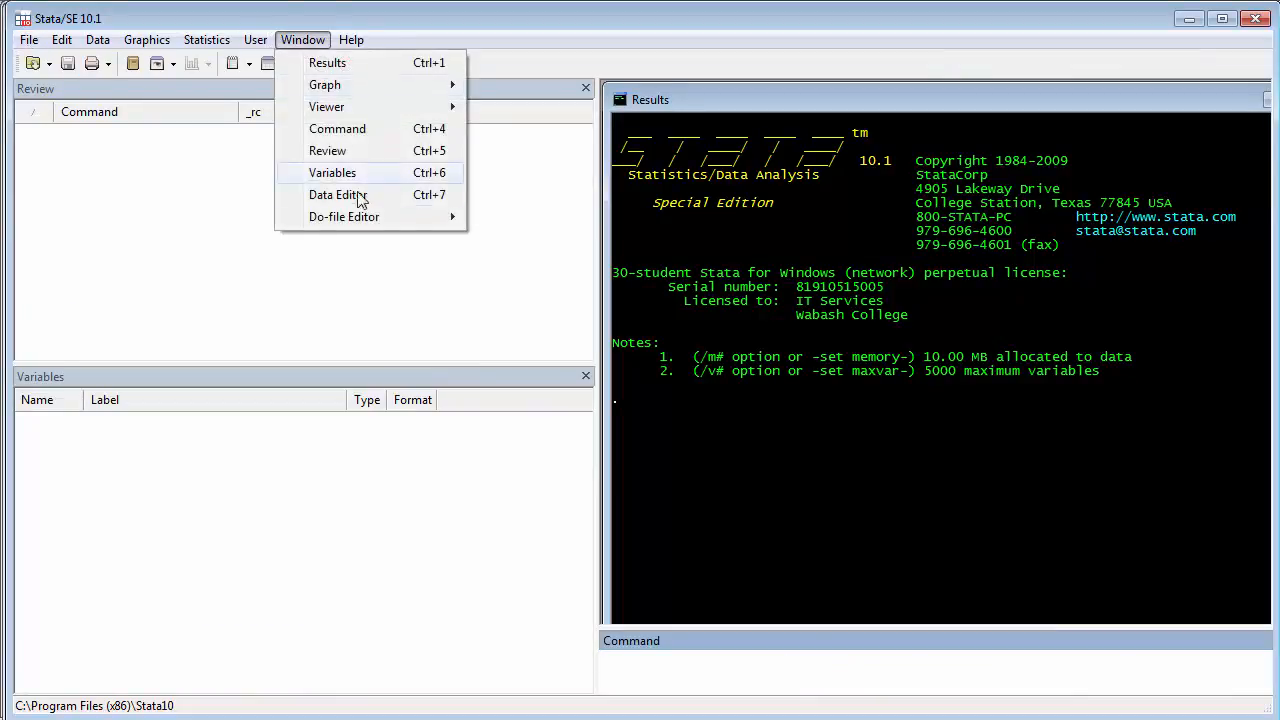
{"action": "mouse_move", "coordinate": [361, 220]}
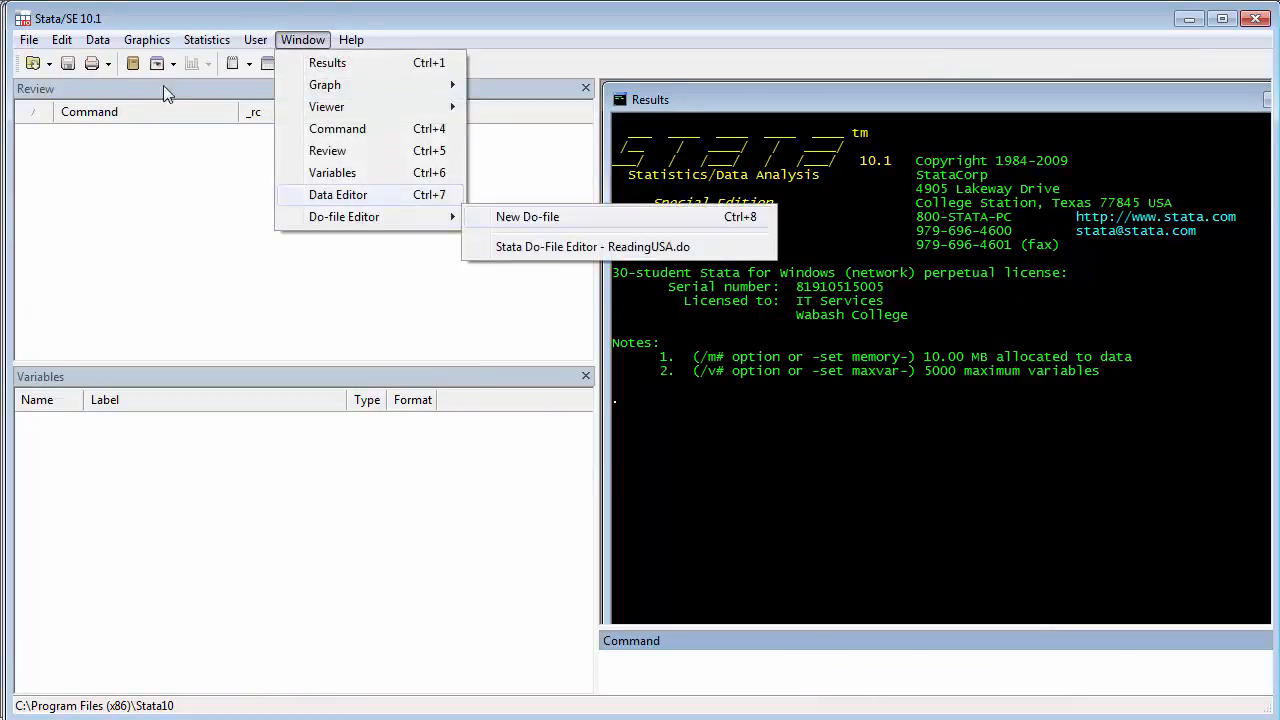
{"action": "mouse_move", "coordinate": [27, 44]}
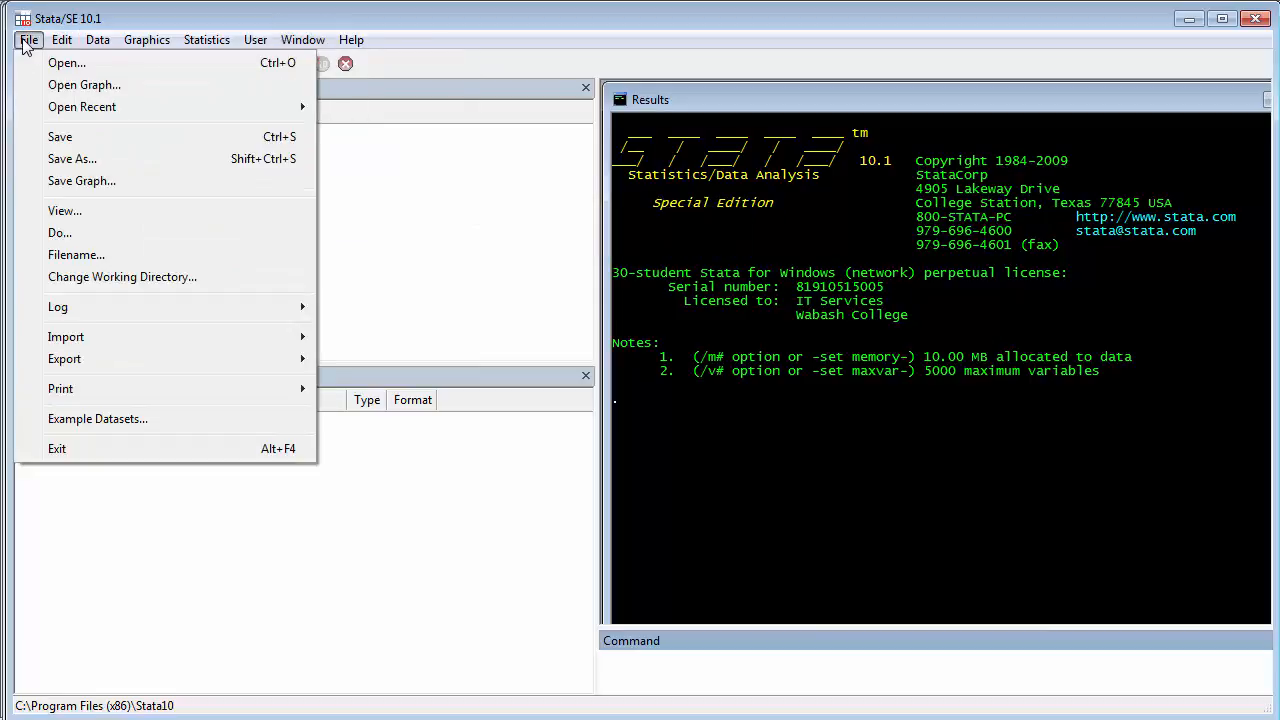
{"action": "left_click", "coordinate": [55, 234]}
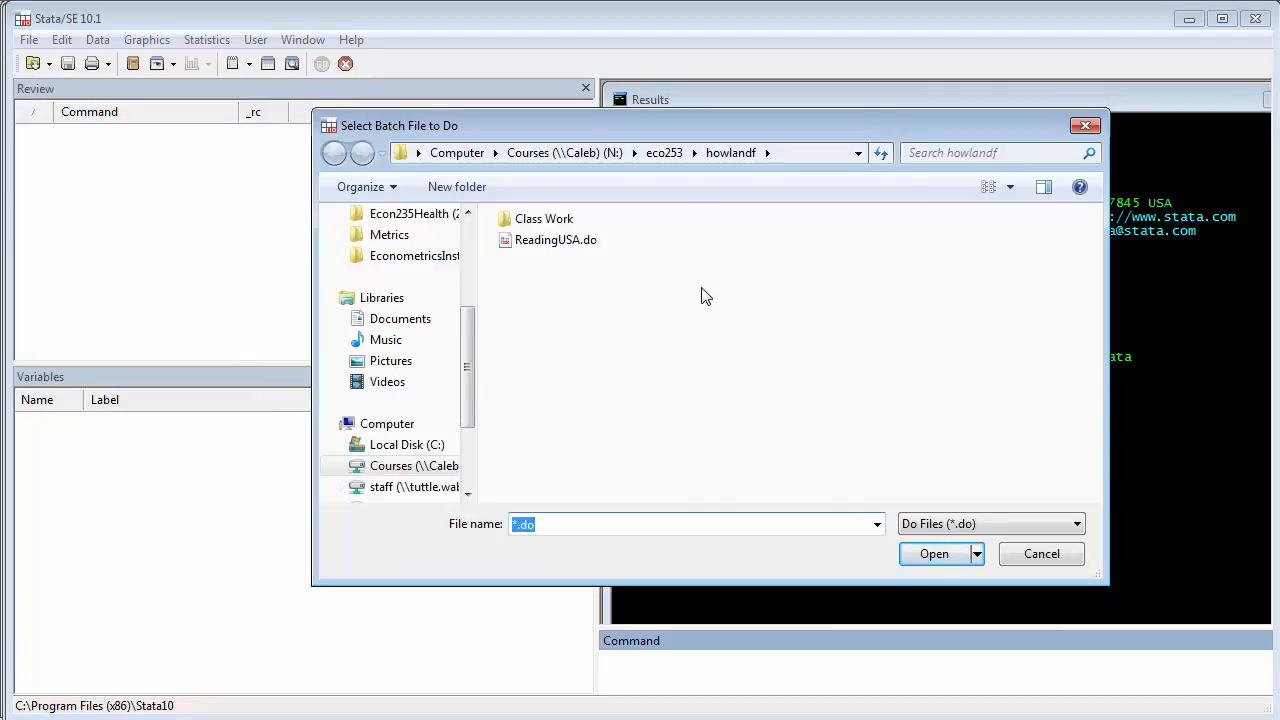
{"action": "left_click", "coordinate": [568, 243]}
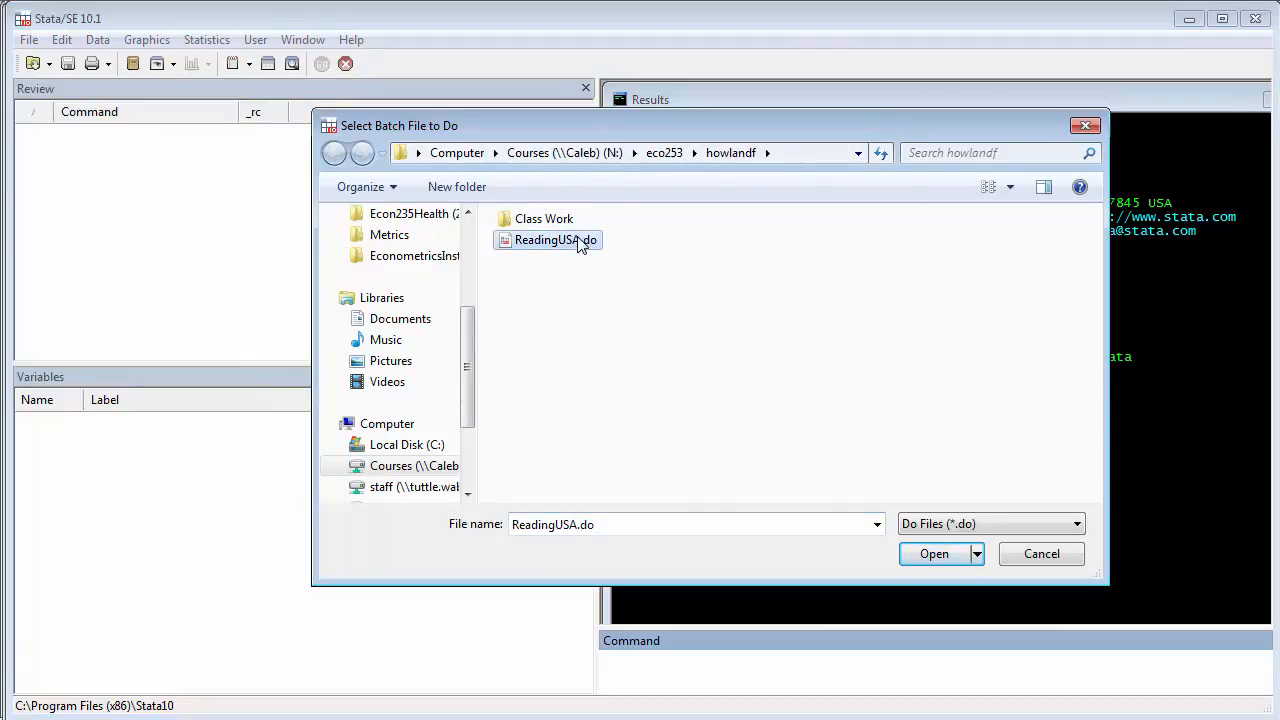
{"action": "left_click", "coordinate": [934, 561]}
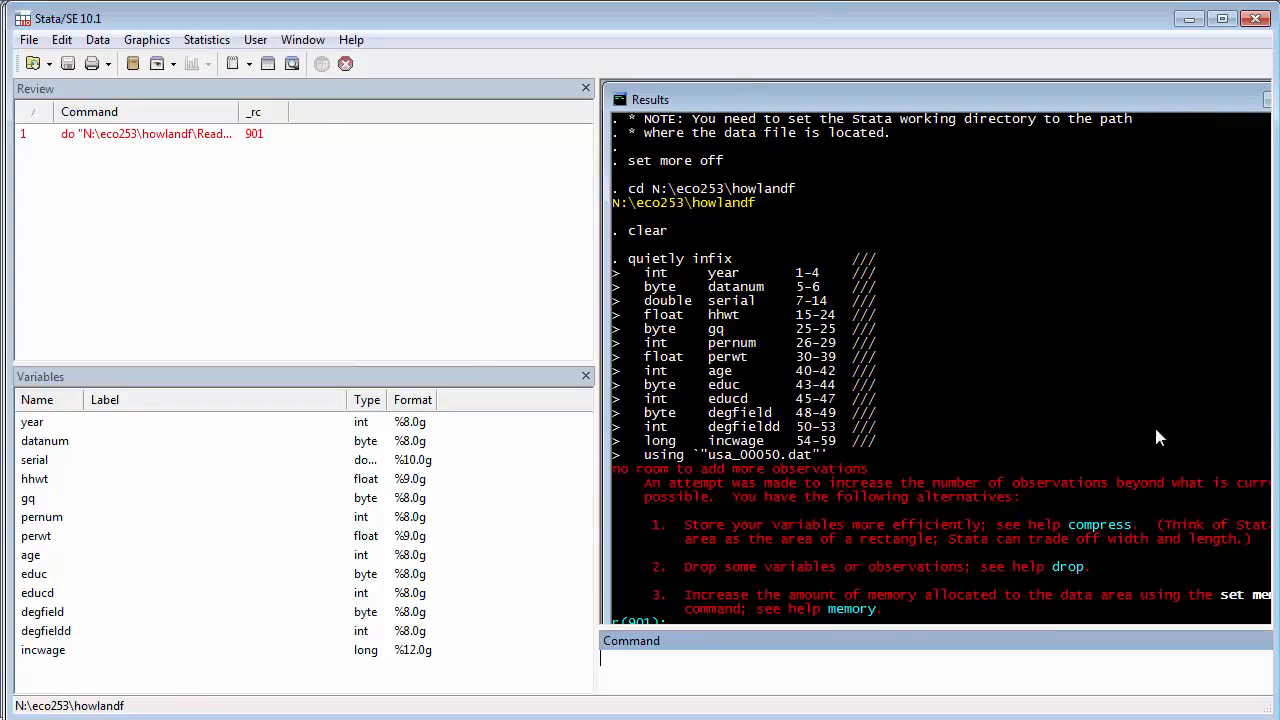
Review the do-file's output in the results and run sum to summarize all loaded variables
{"action": "scroll", "coordinate": [885, 201], "scroll_direction": "up", "scroll_amount": 4}
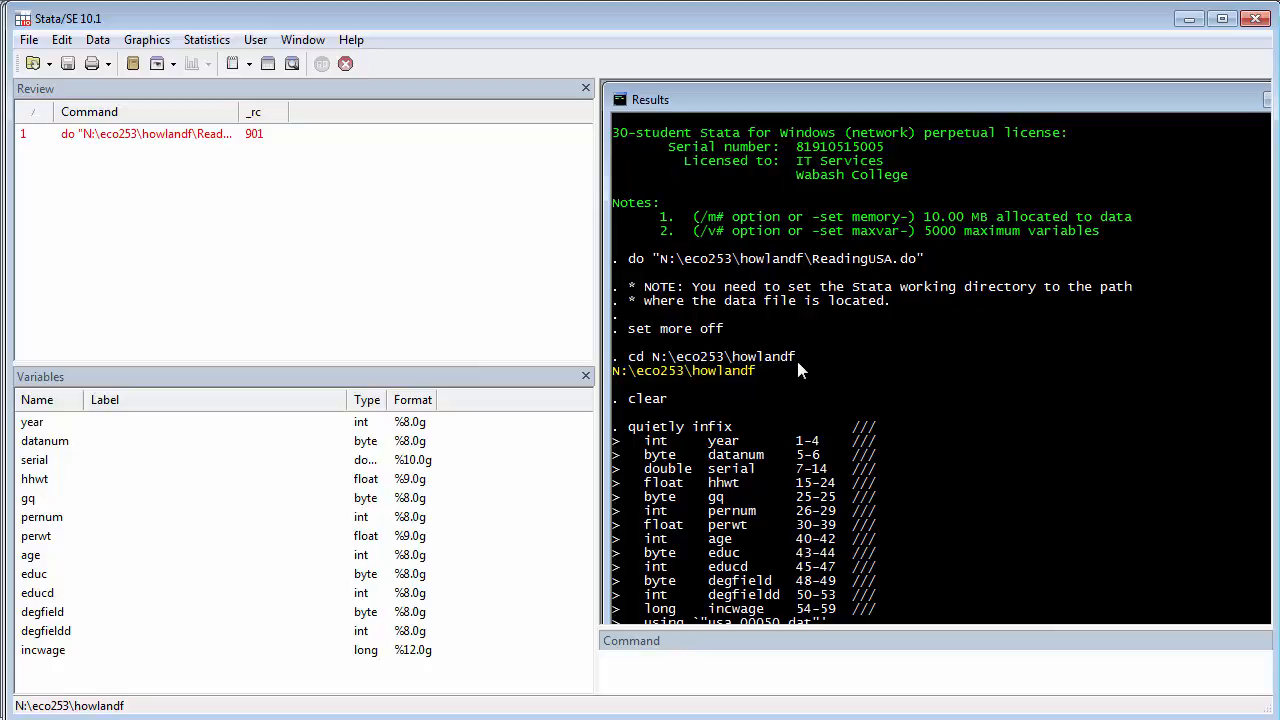
{"action": "scroll", "coordinate": [770, 371], "scroll_direction": "down", "scroll_amount": 2}
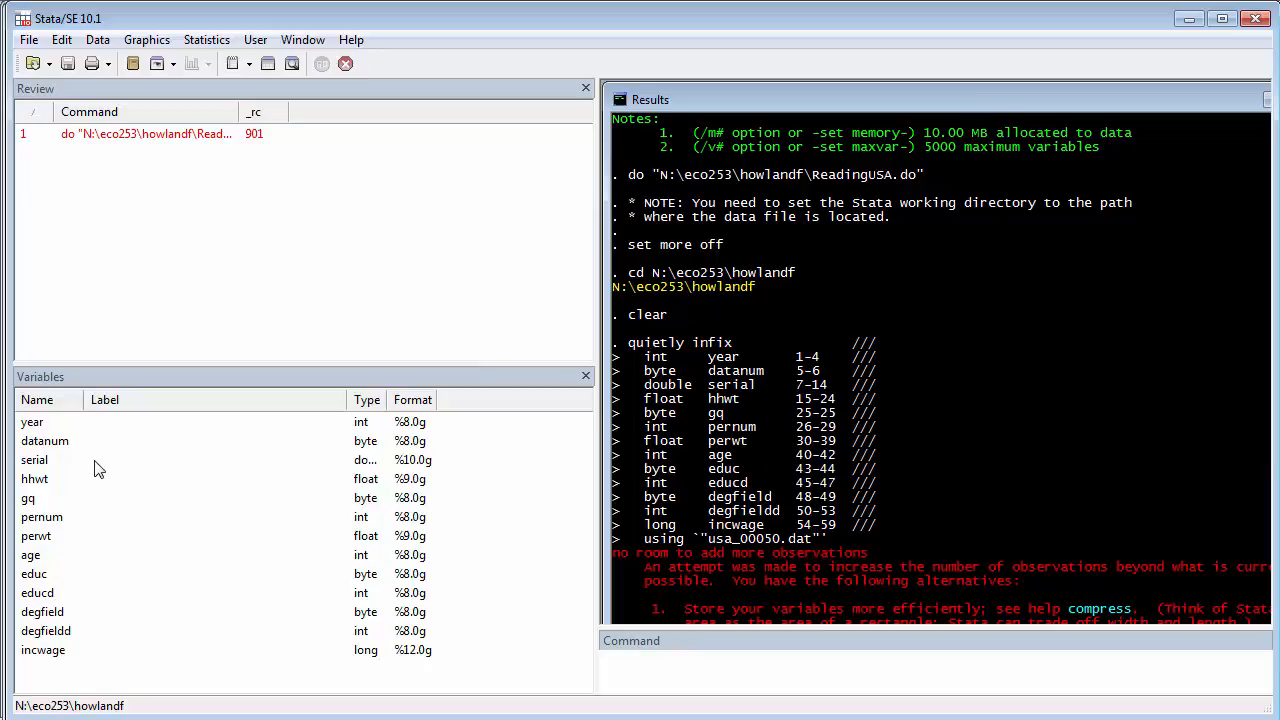
{"action": "left_click", "coordinate": [30, 424]}
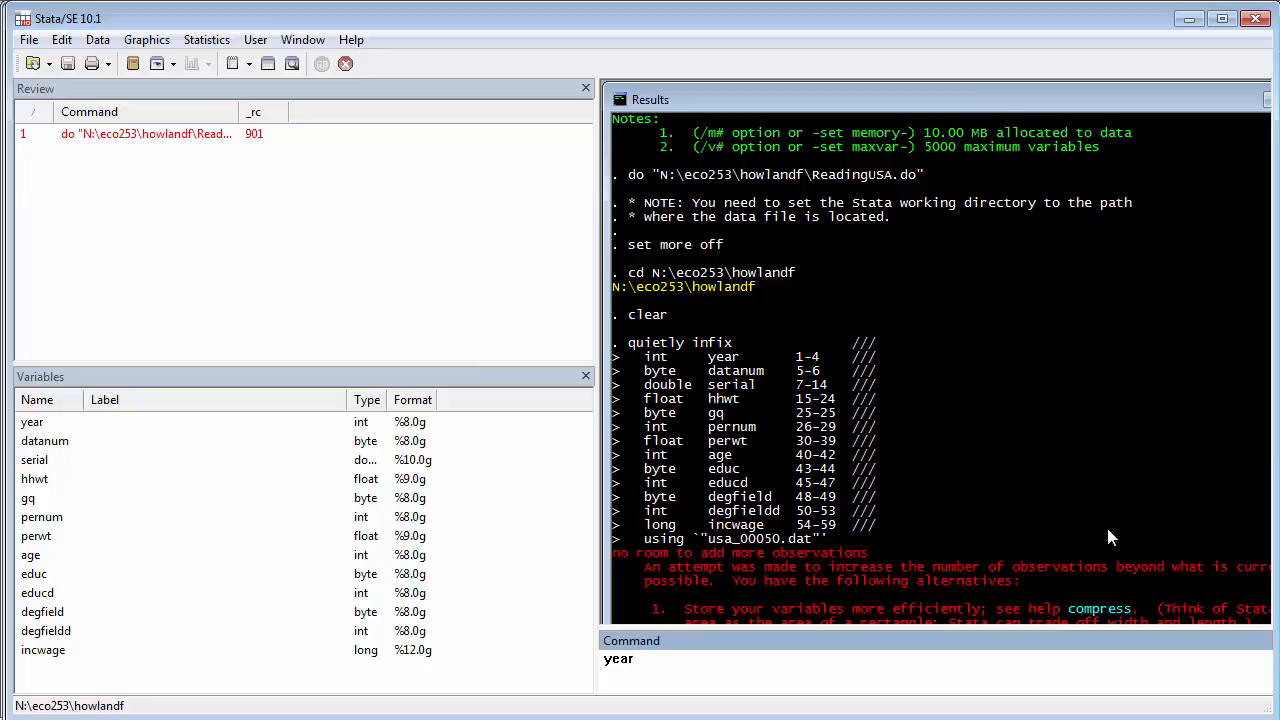
{"action": "key", "text": "BackSpace"}
{"action": "key", "text": "BackSpace"}
{"action": "key", "text": "BackSpace"}
{"action": "key", "text": "BackSpace"}
{"action": "type", "text": "sum"}
{"action": "key", "text": "Return"}
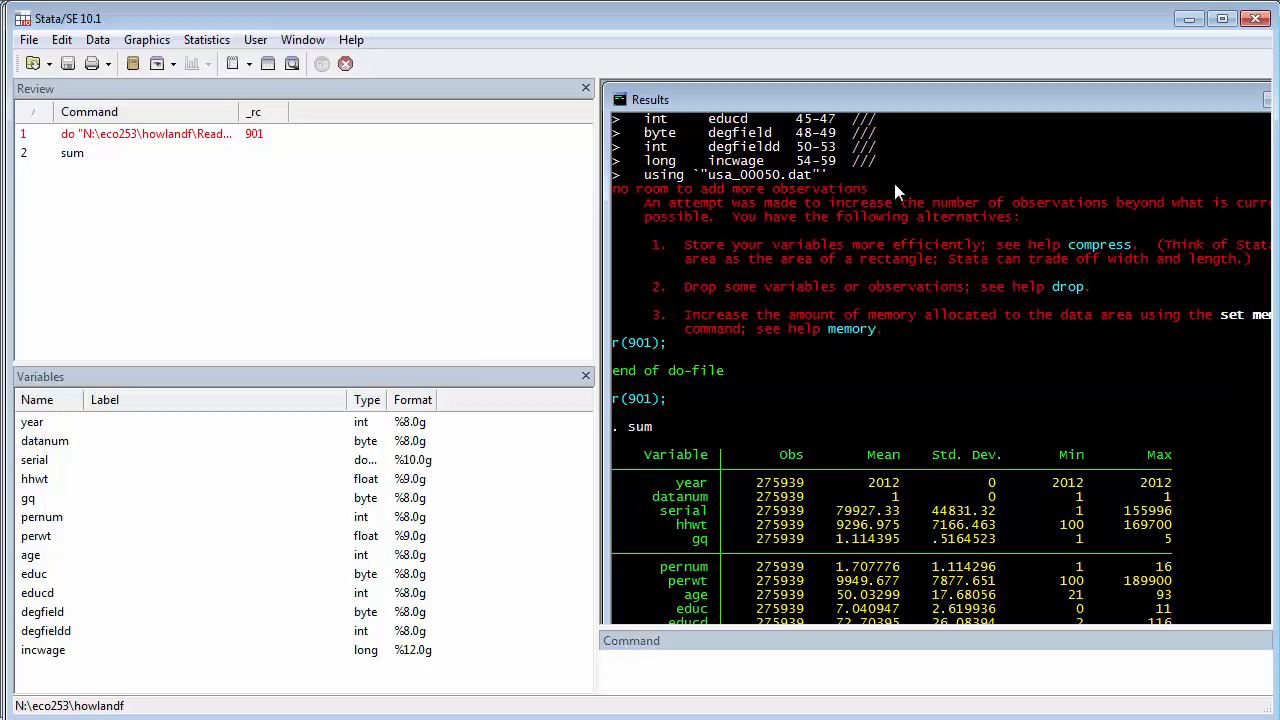
Highlight the first line of the error text and clear the loaded dataset from memory
{"action": "left_click_drag", "start_coordinate": [895, 188], "coordinate": [620, 203]}
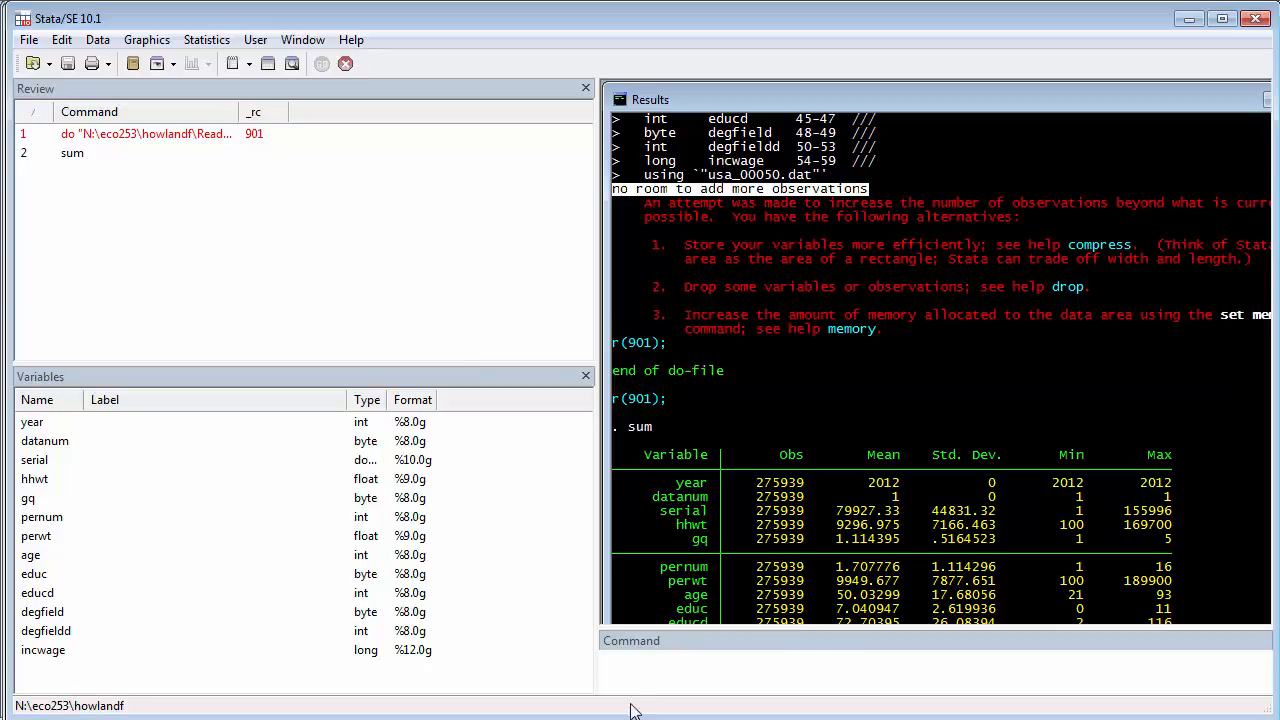
{"action": "left_click", "coordinate": [613, 667]}
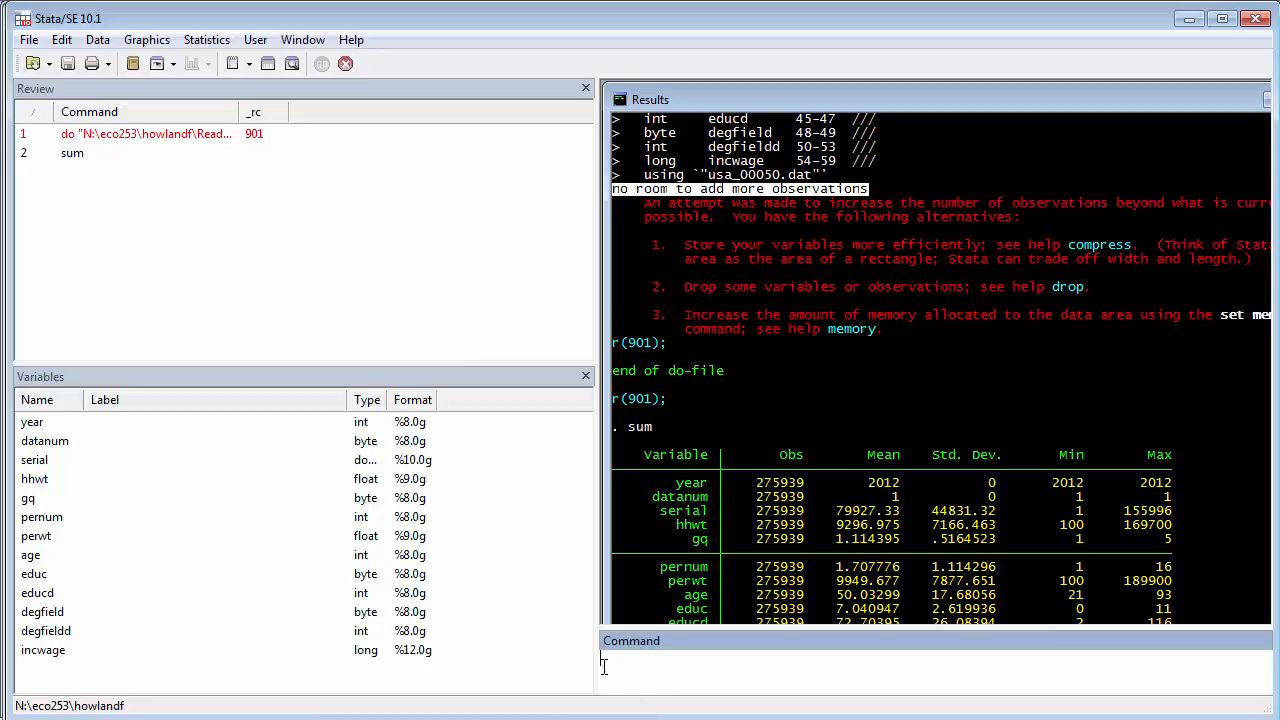
{"action": "type", "text": "clear"}
{"action": "key", "text": "Return"}
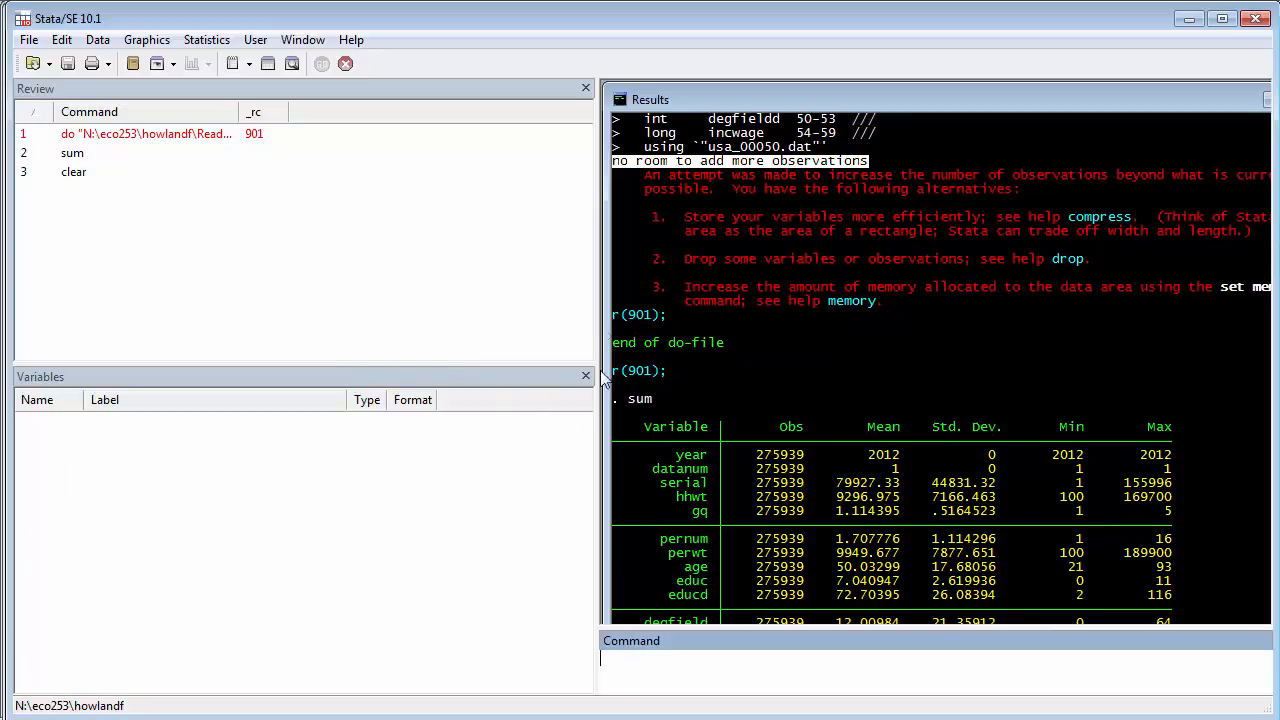
Open ReadingUSA.do for editing, add the line "set mem 400m" directly below the clear command, and save the file
{"action": "left_click", "coordinate": [302, 40]}
{"action": "mouse_move", "coordinate": [352, 216]}
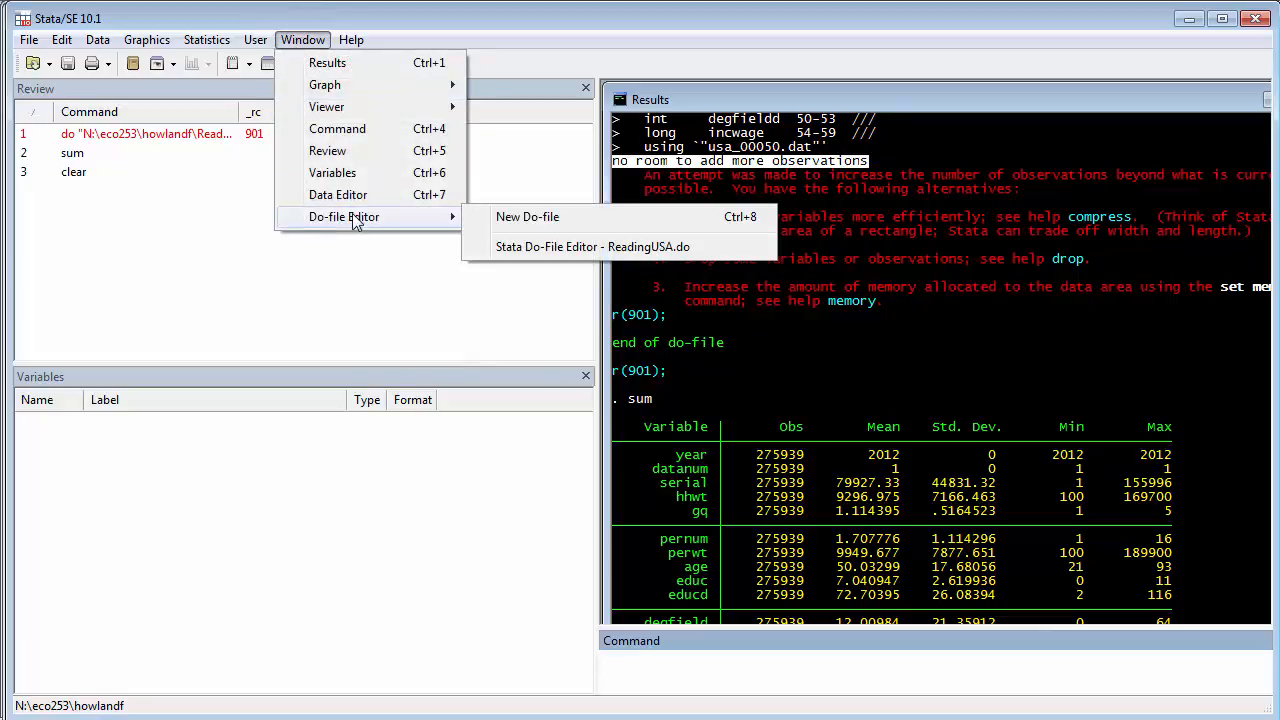
{"action": "left_click", "coordinate": [541, 244]}
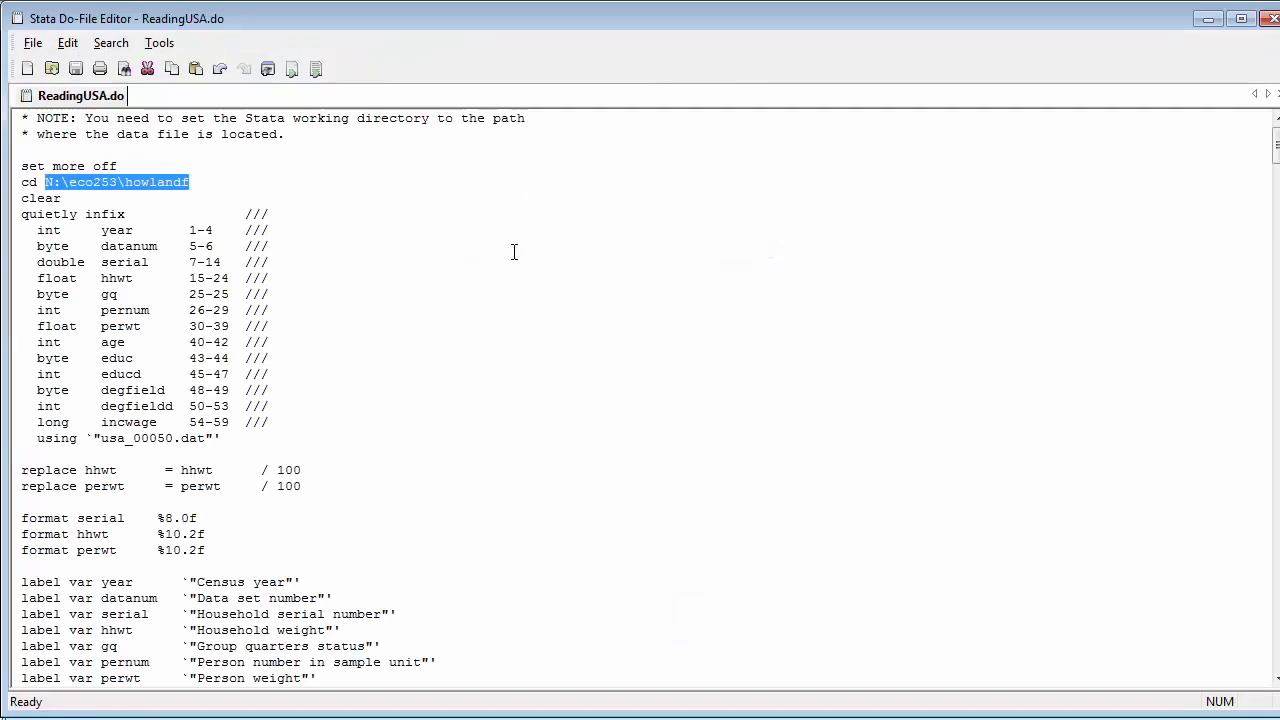
{"action": "left_click", "coordinate": [201, 183]}
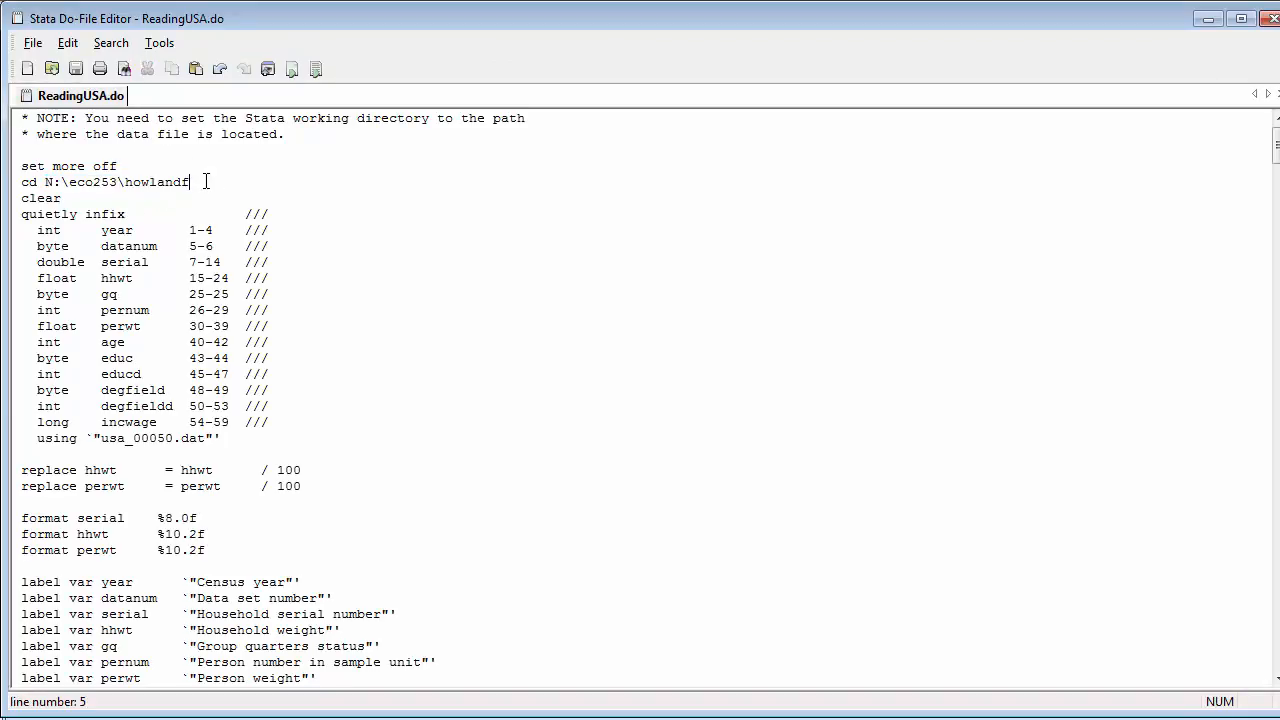
{"action": "left_click", "coordinate": [104, 197]}
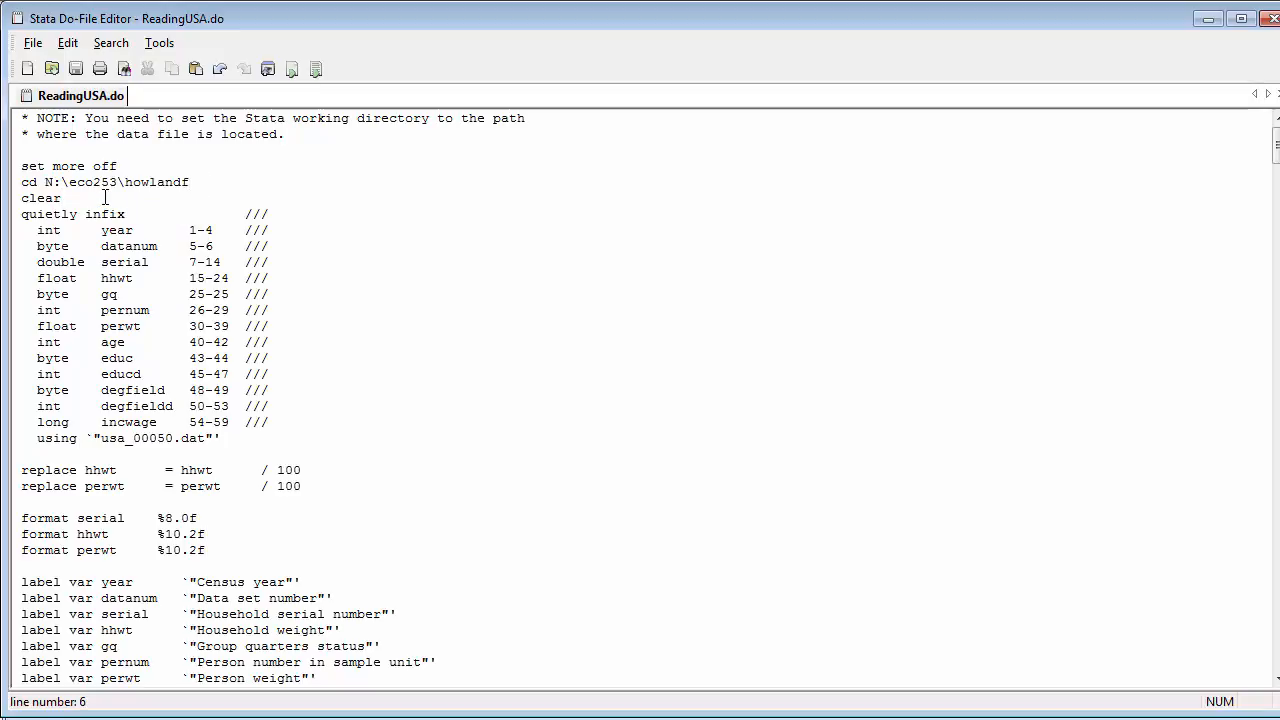
{"action": "key", "text": "Return"}
{"action": "type", "text": "set me"}
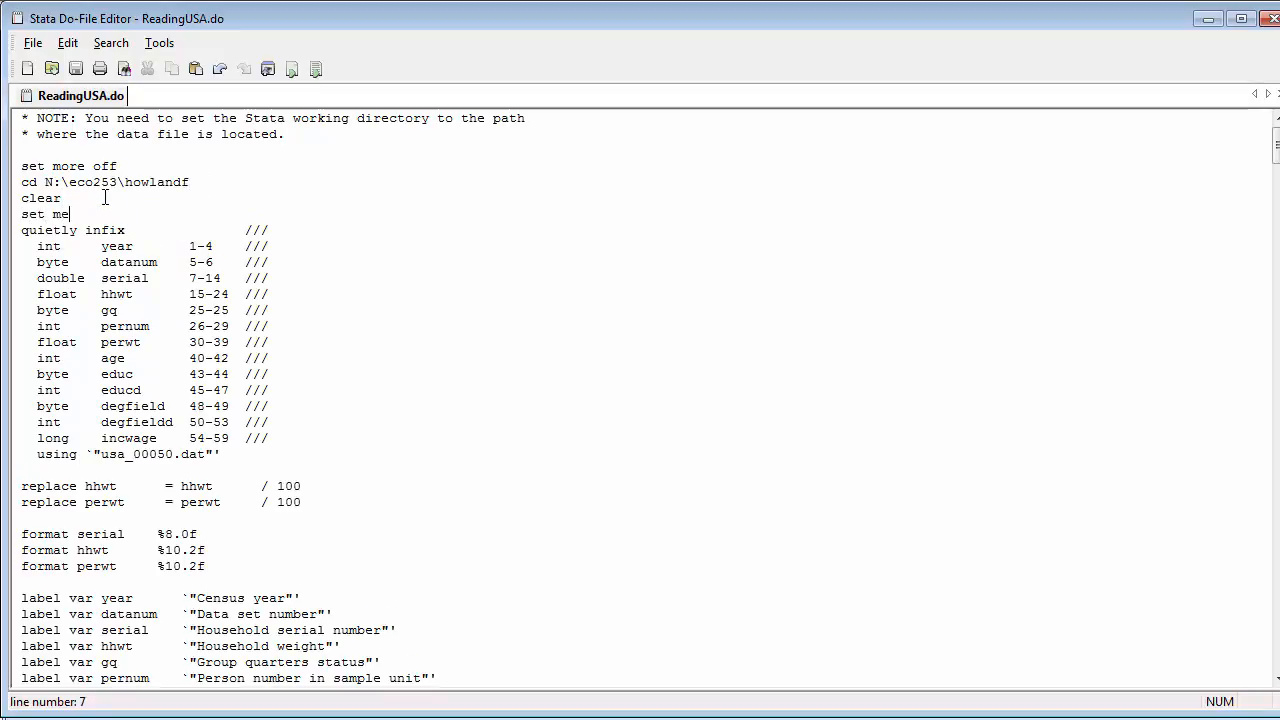
{"action": "type", "text": "m 400"}
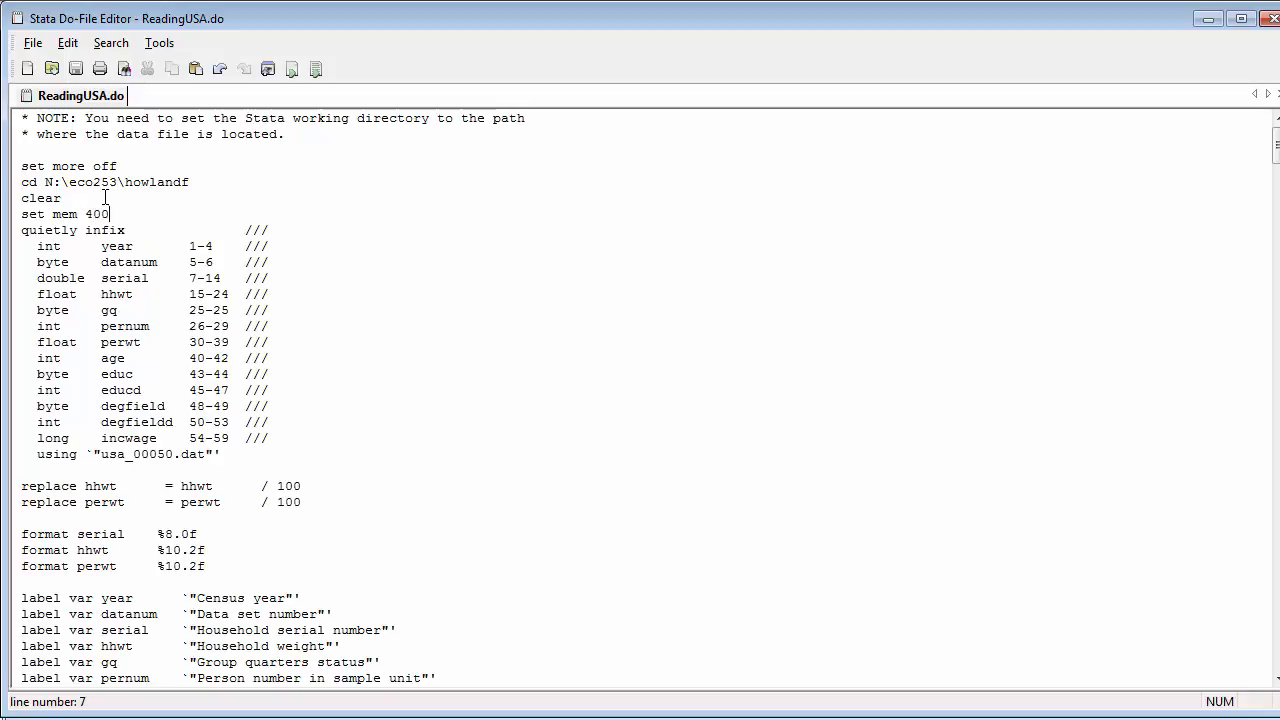
{"action": "type", "text": "m"}
{"action": "left_click", "coordinate": [75, 69]}
Return to the main Stata window and rerun the earlier do command for ReadingUSA.do
{"action": "key", "text": "alt+Tab"}
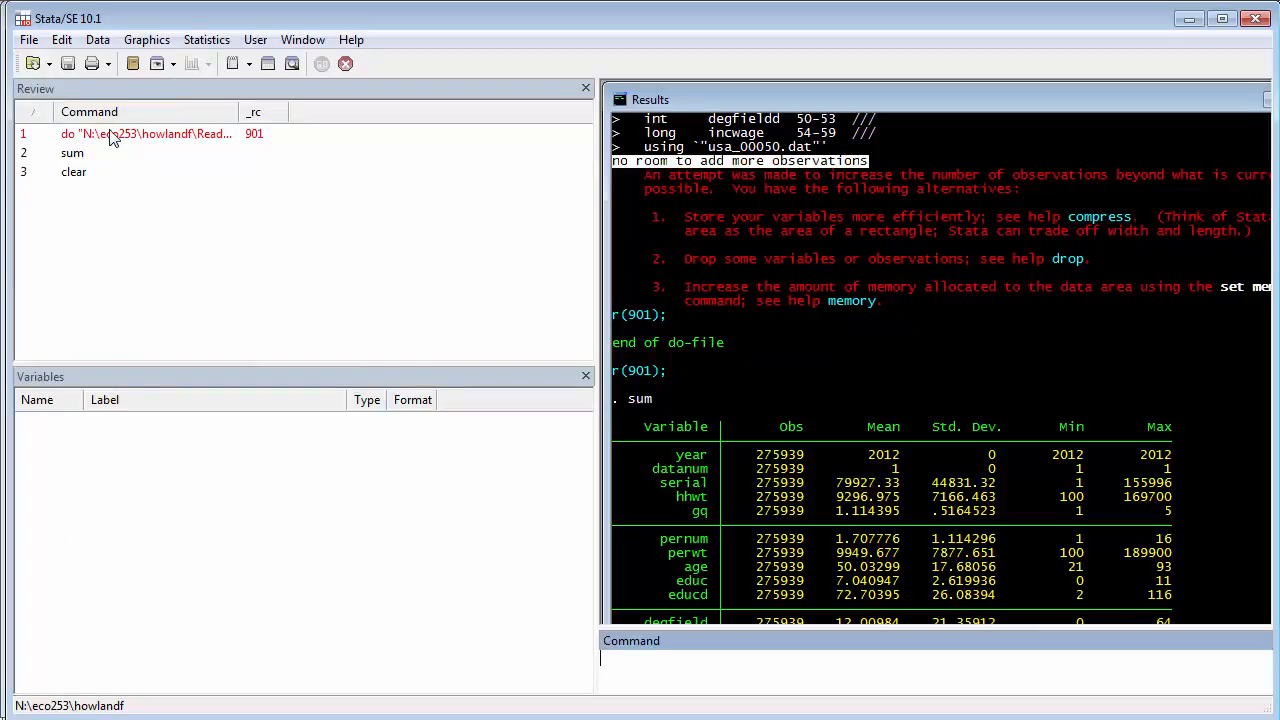
{"action": "left_click", "coordinate": [113, 138]}
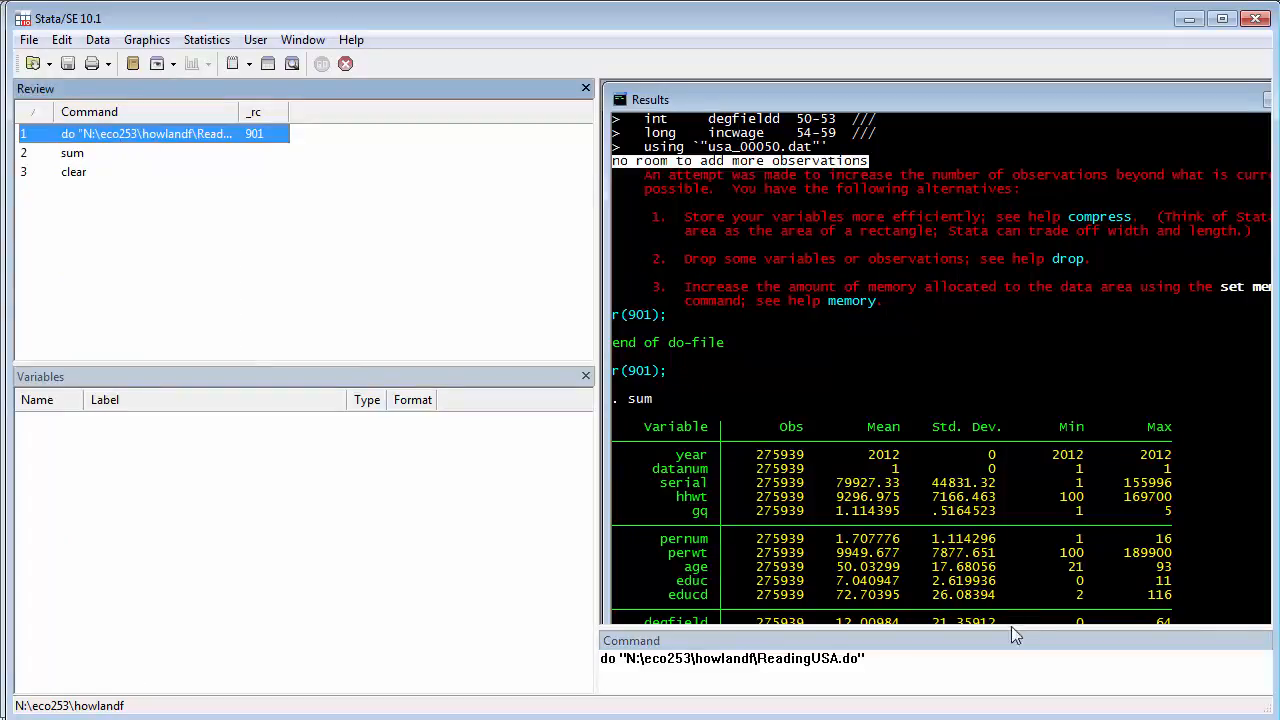
{"action": "left_click", "coordinate": [900, 660]}
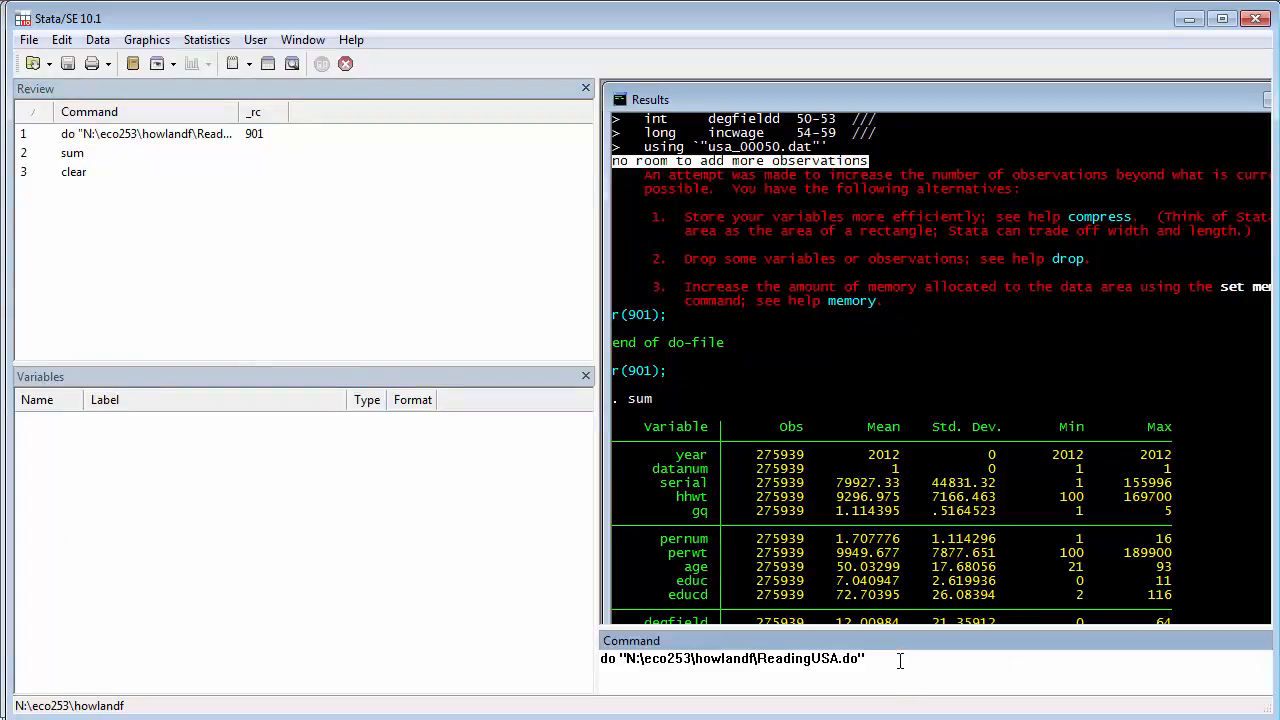
{"action": "key", "text": "Return"}
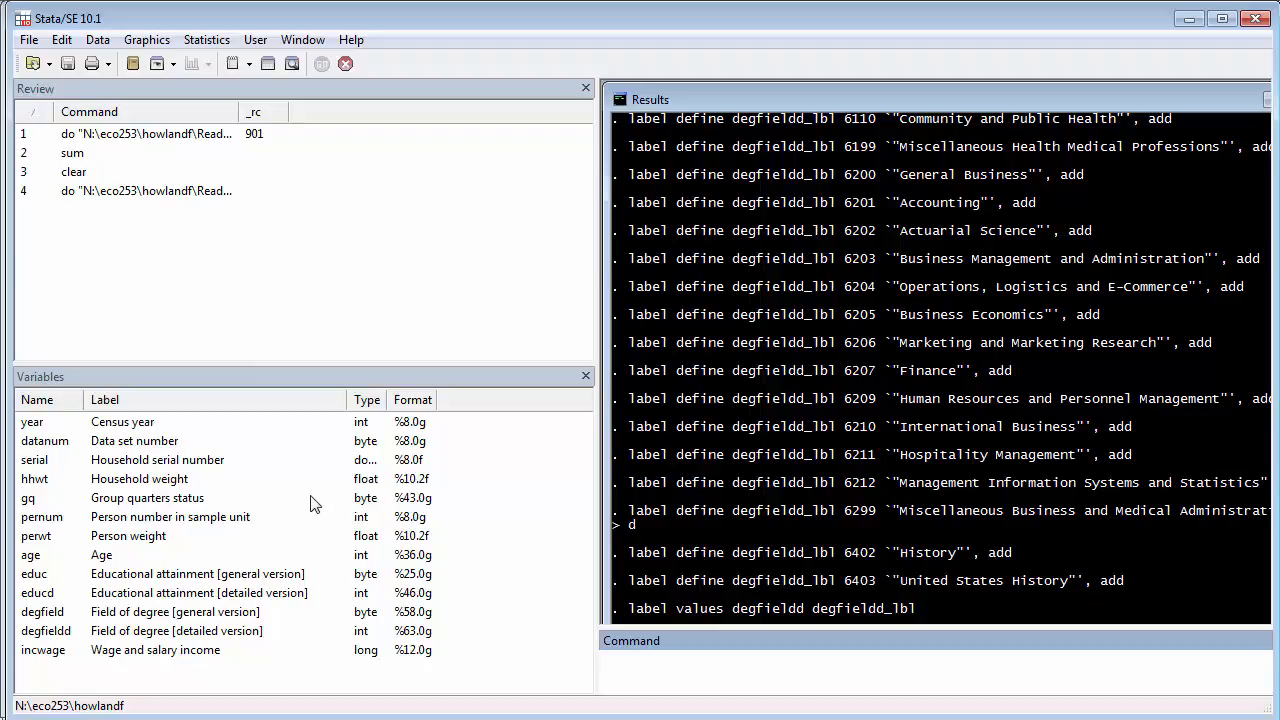
Summarize all variables with sum and tabulate educ with its value labels
{"action": "type", "text": "sum"}
{"action": "key", "text": "Return"}
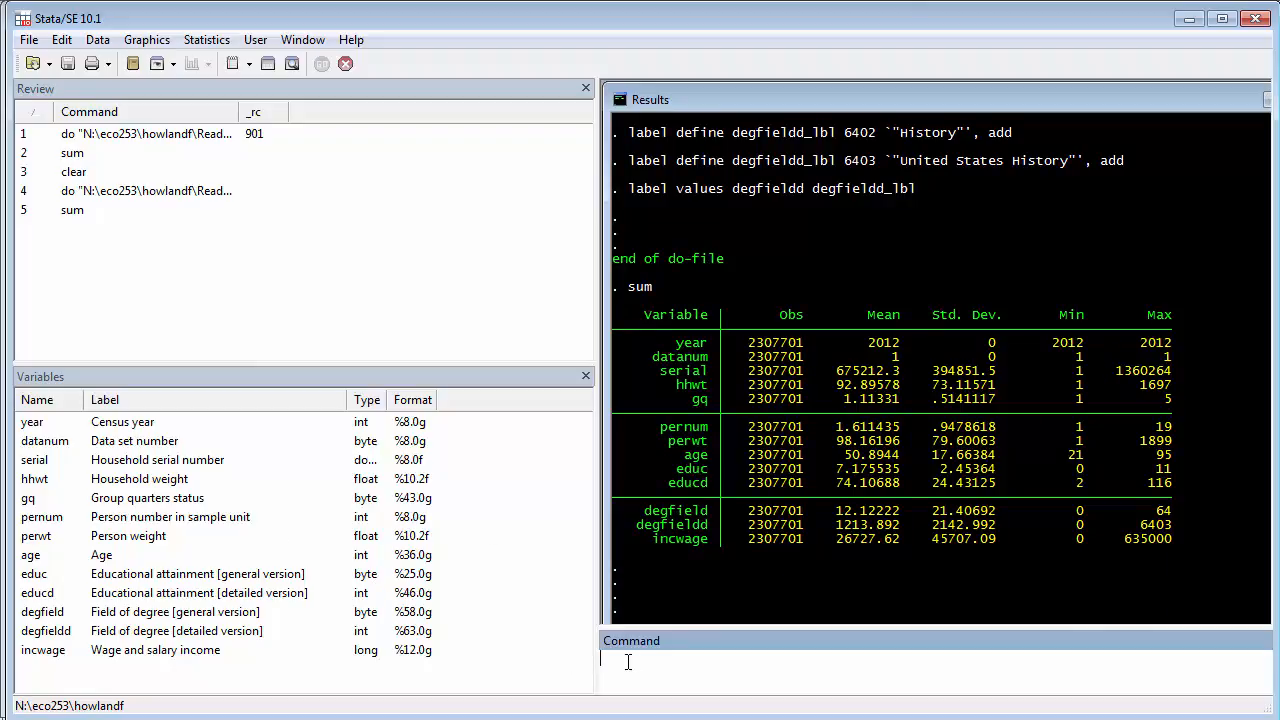
{"action": "type", "text": "tab educ"}
{"action": "key", "text": "Return"}
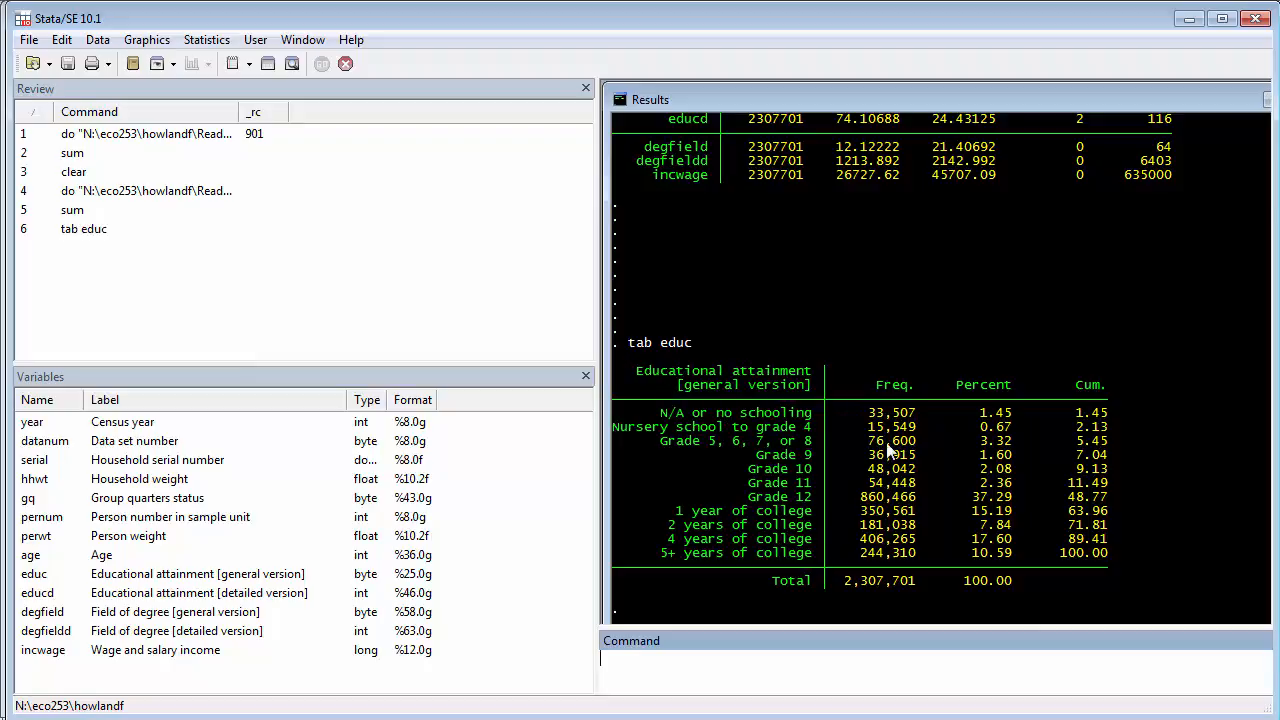
Tabulate educ with the nolabel option to show its numeric codes
{"action": "left_click", "coordinate": [650, 655]}
{"action": "type", "text": "tab educ, nolabel"}
{"action": "key", "text": "Return"}
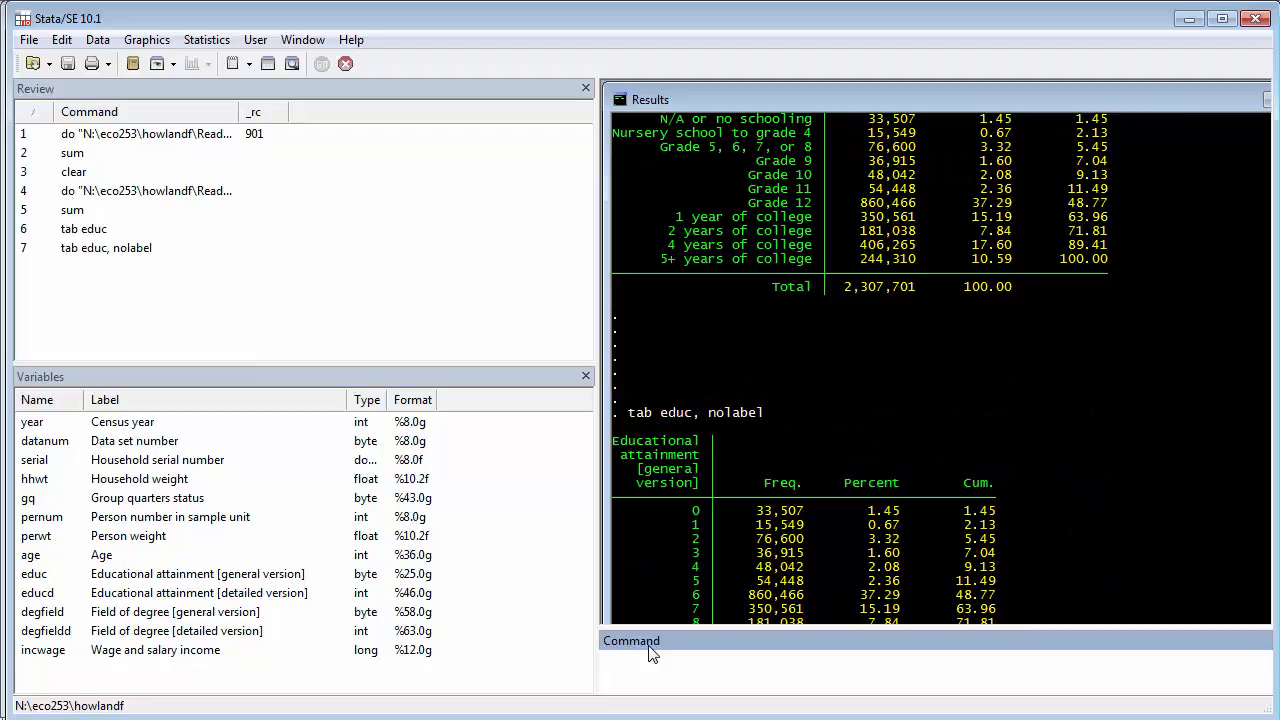
{"action": "left_click", "coordinate": [842, 541]}
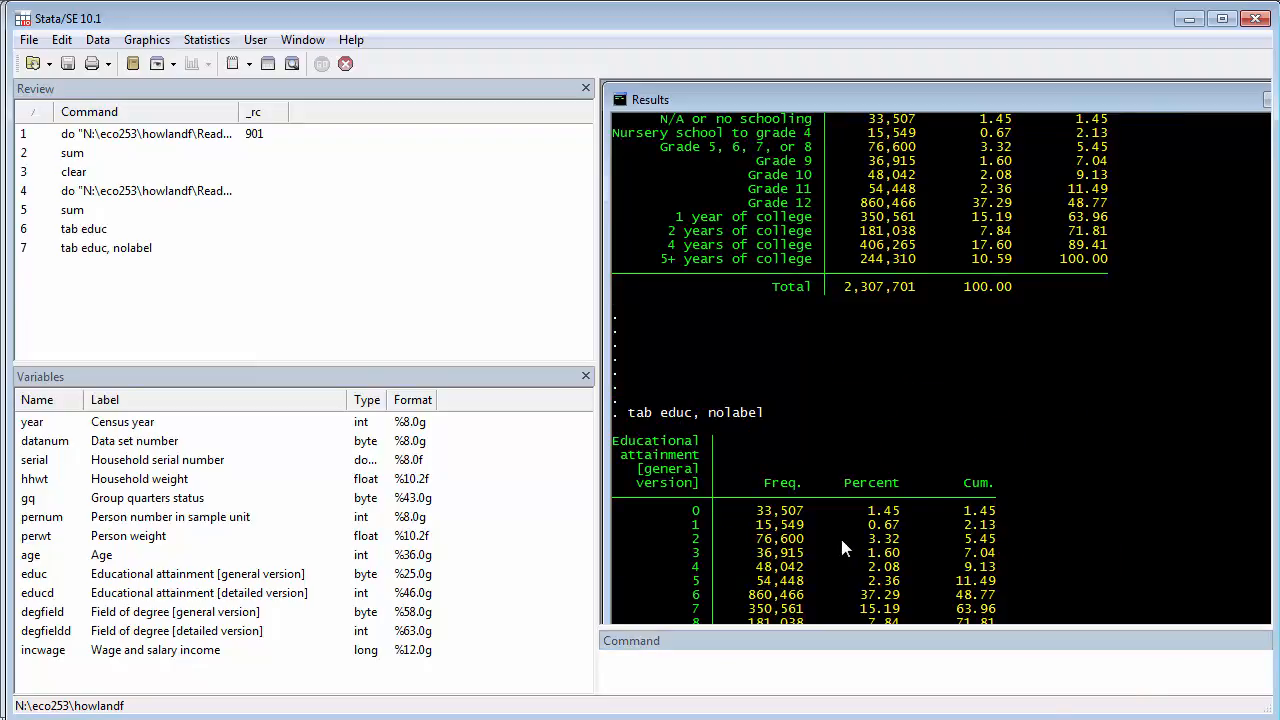
Save the loaded dataset as a Stata data file named usaIncomeWagesEducation in the current working folder
{"action": "scroll", "coordinate": [842, 545], "scroll_direction": "down", "scroll_amount": 2}
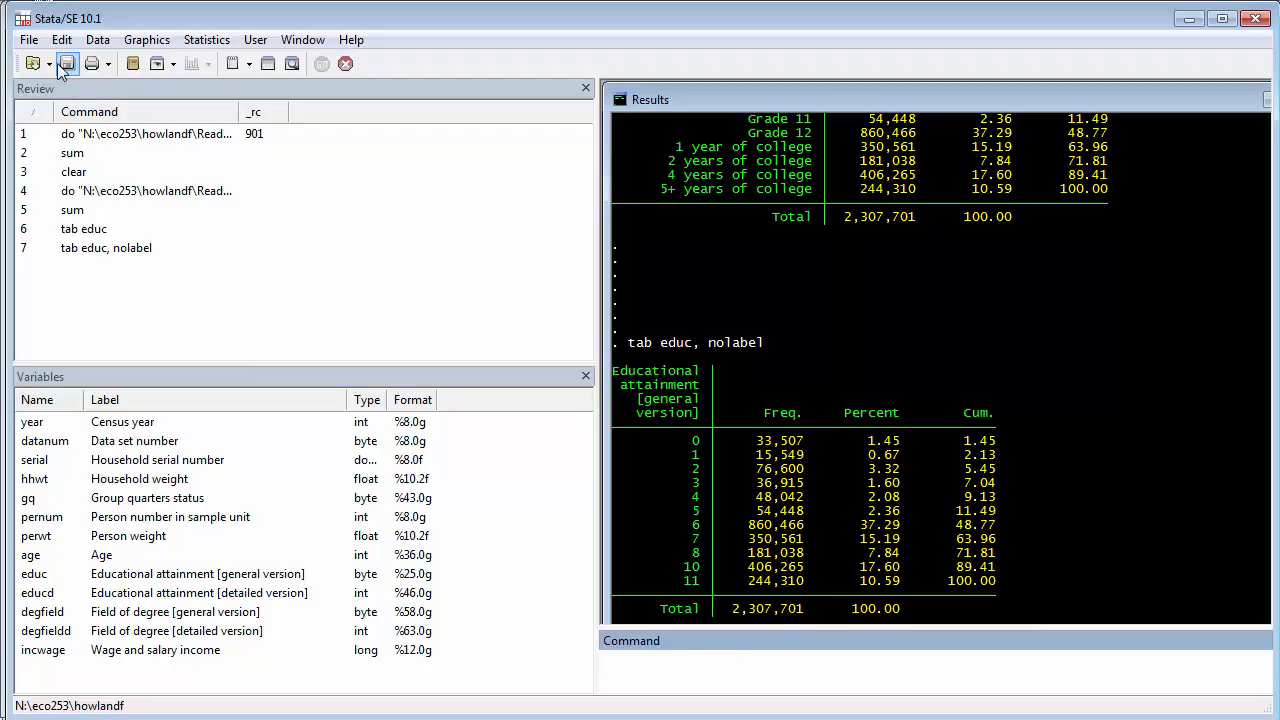
{"action": "left_click", "coordinate": [30, 41]}
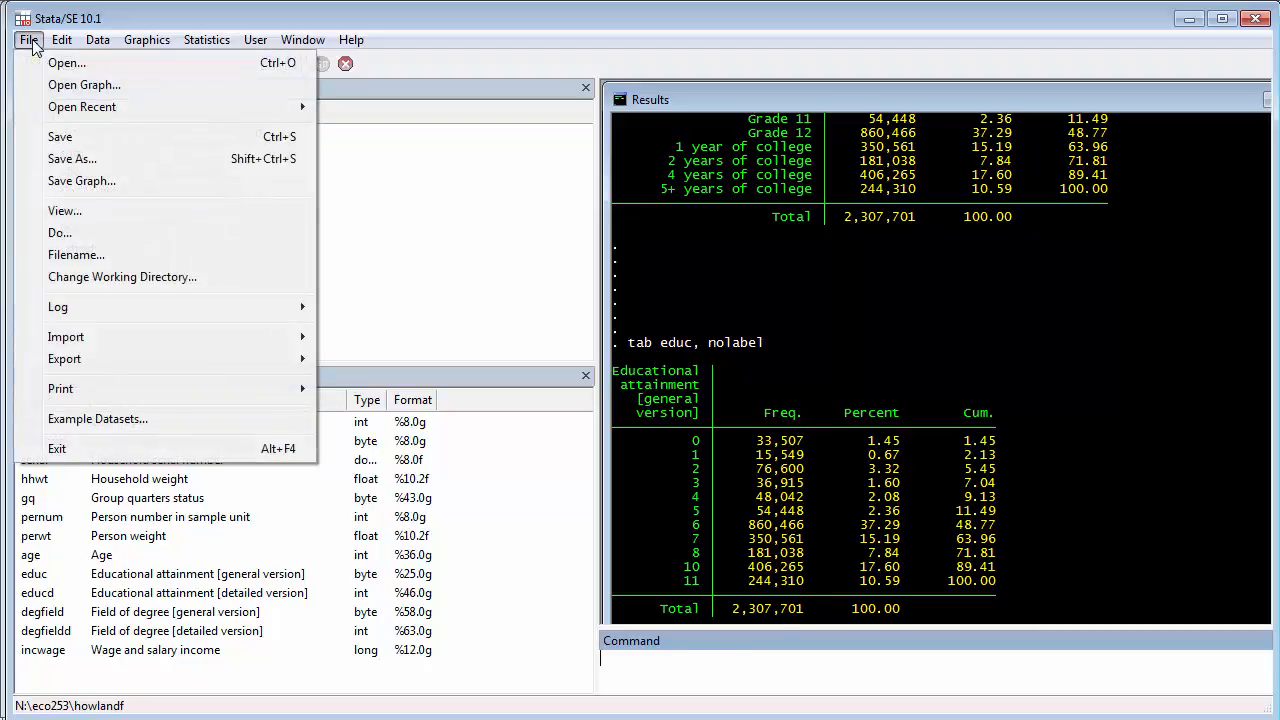
{"action": "left_click", "coordinate": [55, 138]}
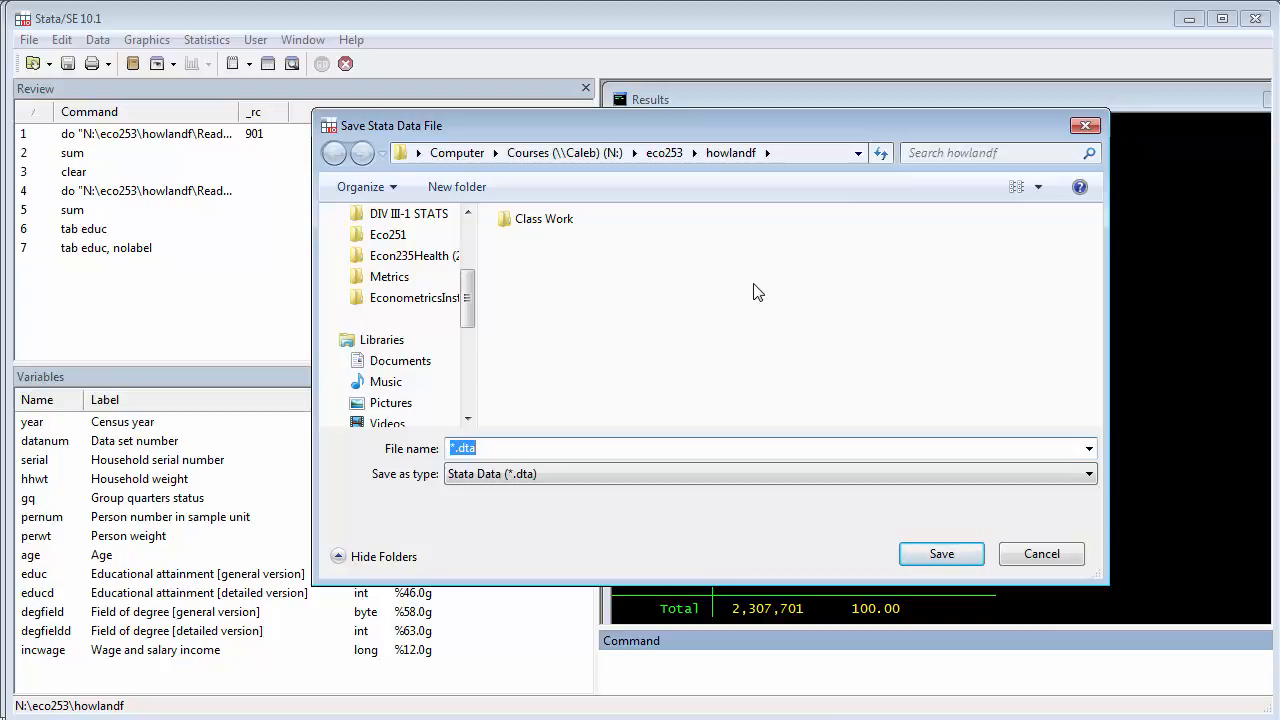
{"action": "type", "text": "usa"}
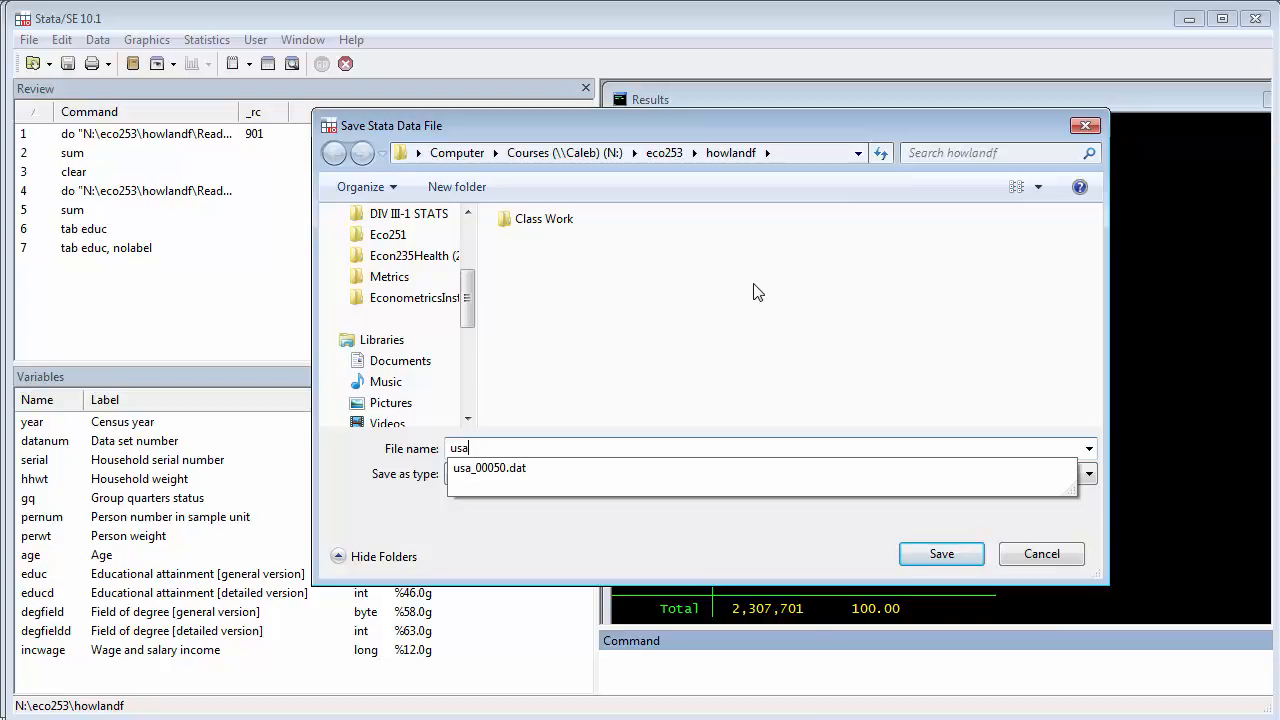
{"action": "type", "text": "50"}
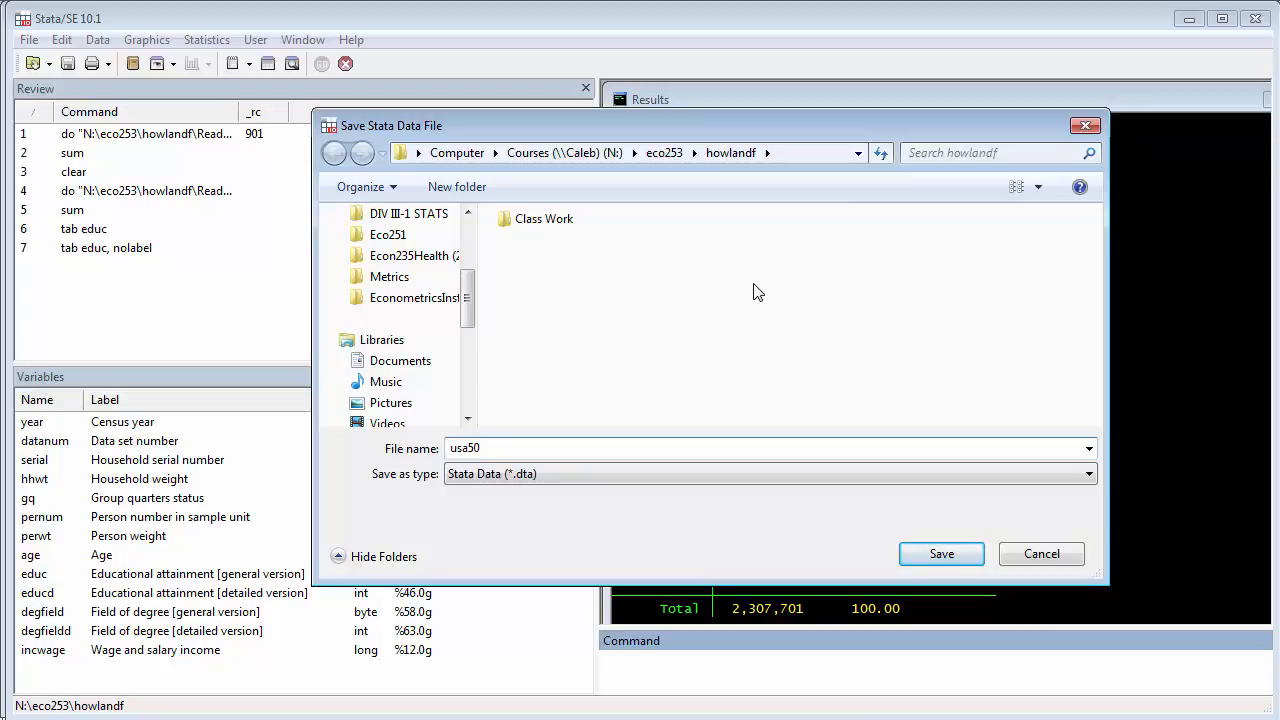
{"action": "key", "text": "BackSpace"}
{"action": "key", "text": "BackSpace"}
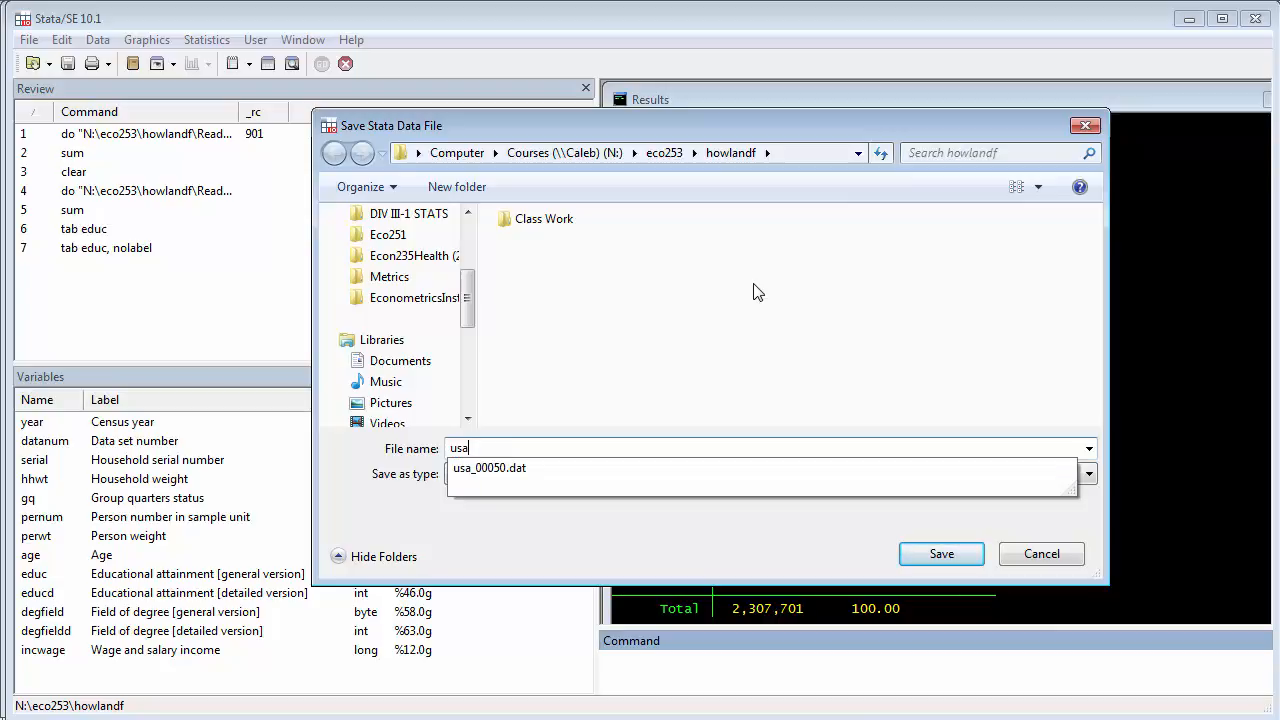
{"action": "type", "text": "IncomeWa"}
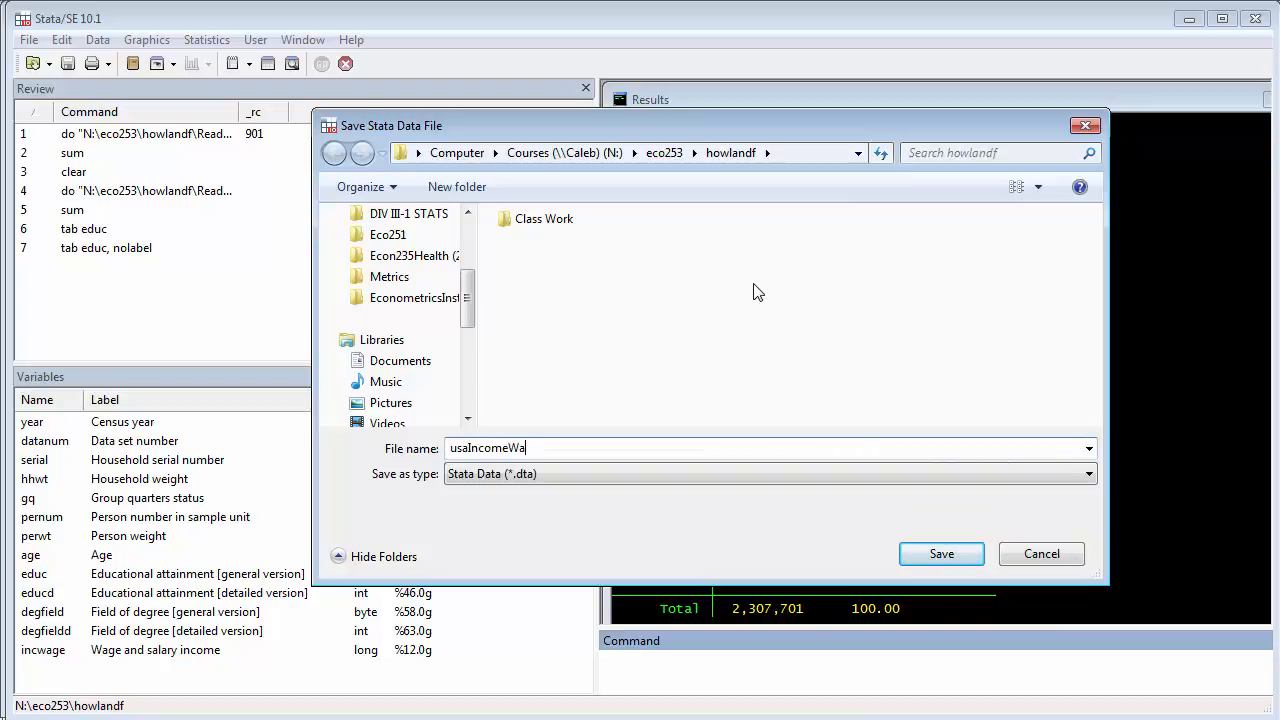
{"action": "type", "text": "gesEducation"}
{"action": "left_click", "coordinate": [920, 556]}
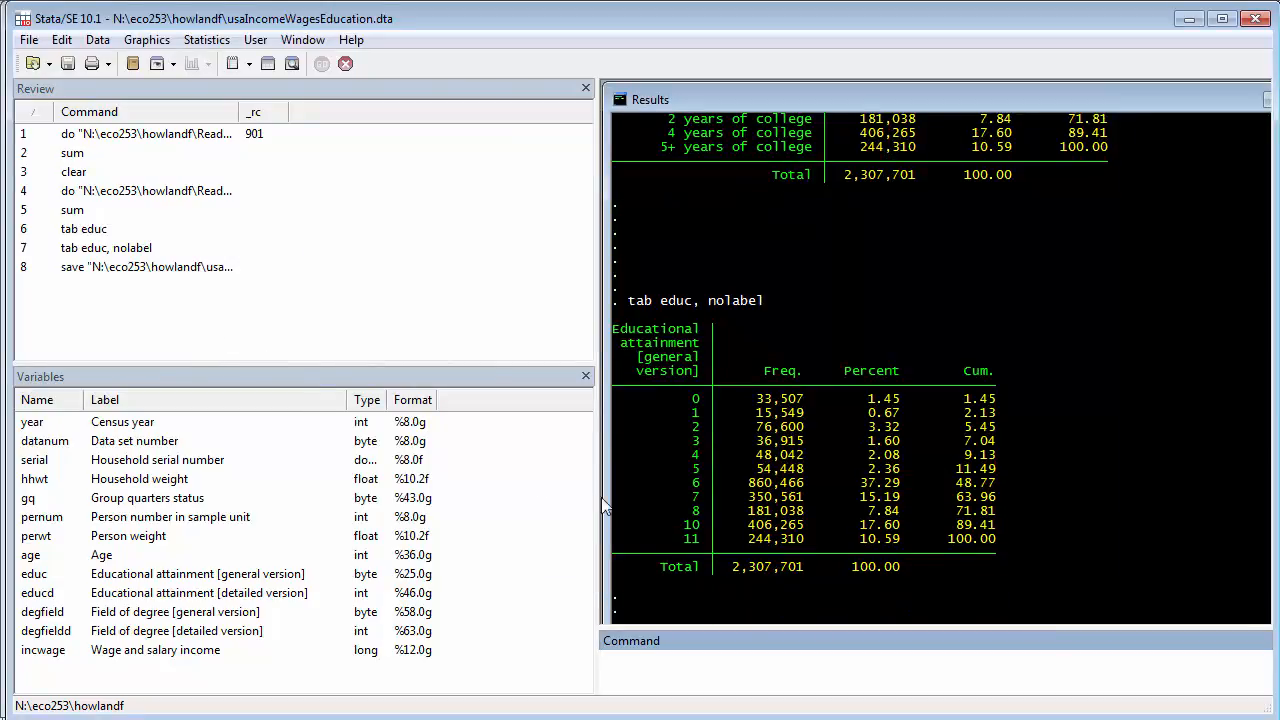
Recall the latest save command, and compare usaIncomeWagesEducation.dta with usa_00050.dat in the working folder in Windows Explorer
{"action": "left_click", "coordinate": [131, 268]}
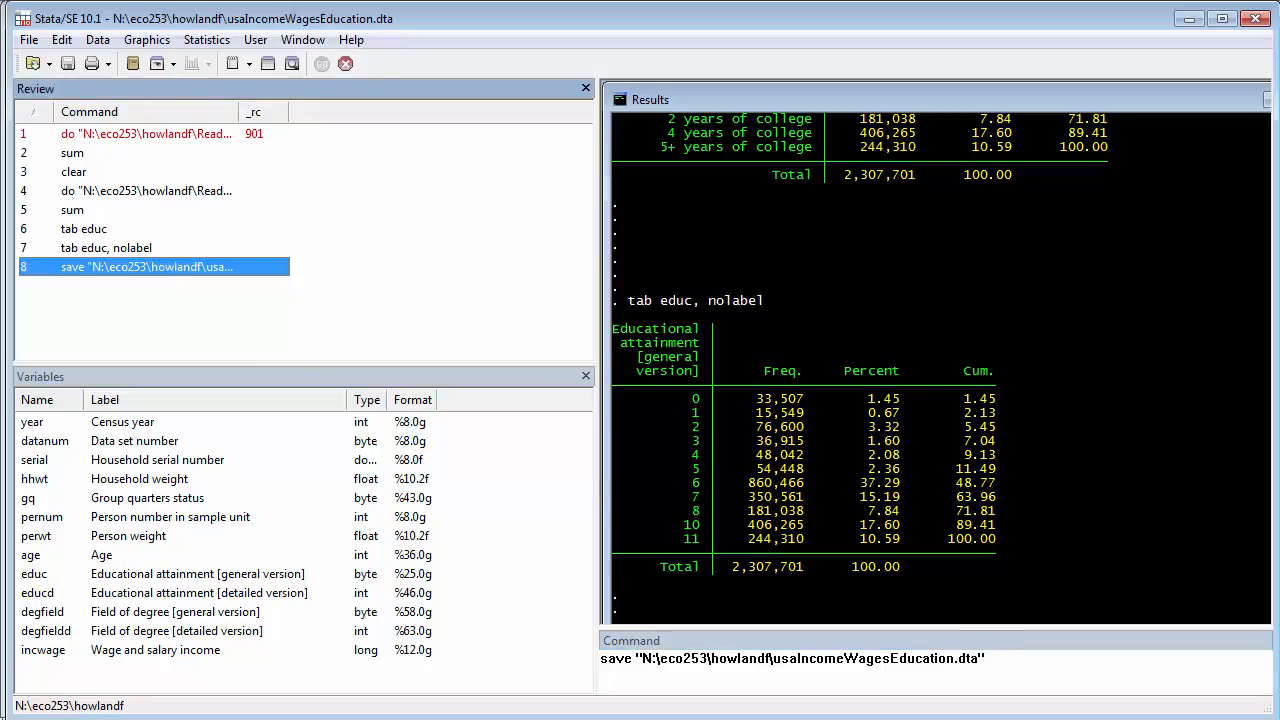
{"action": "left_click", "coordinate": [130, 719]}
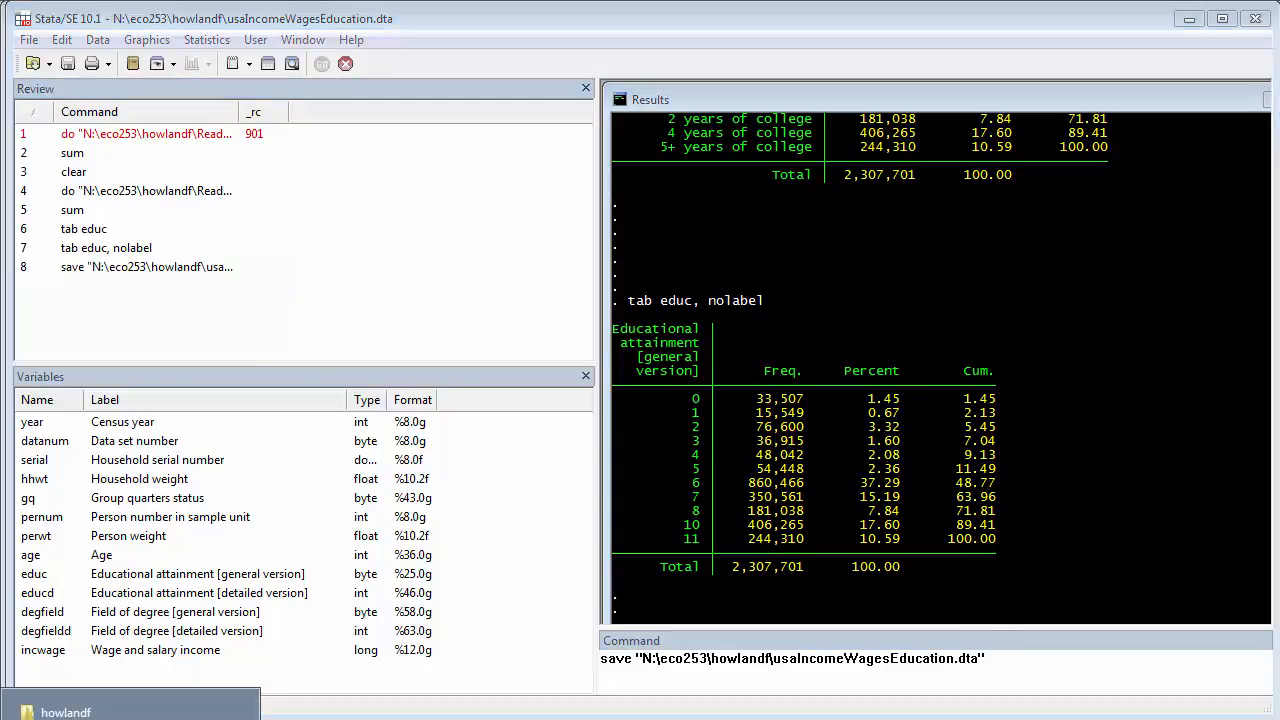
{"action": "left_click", "coordinate": [65, 712]}
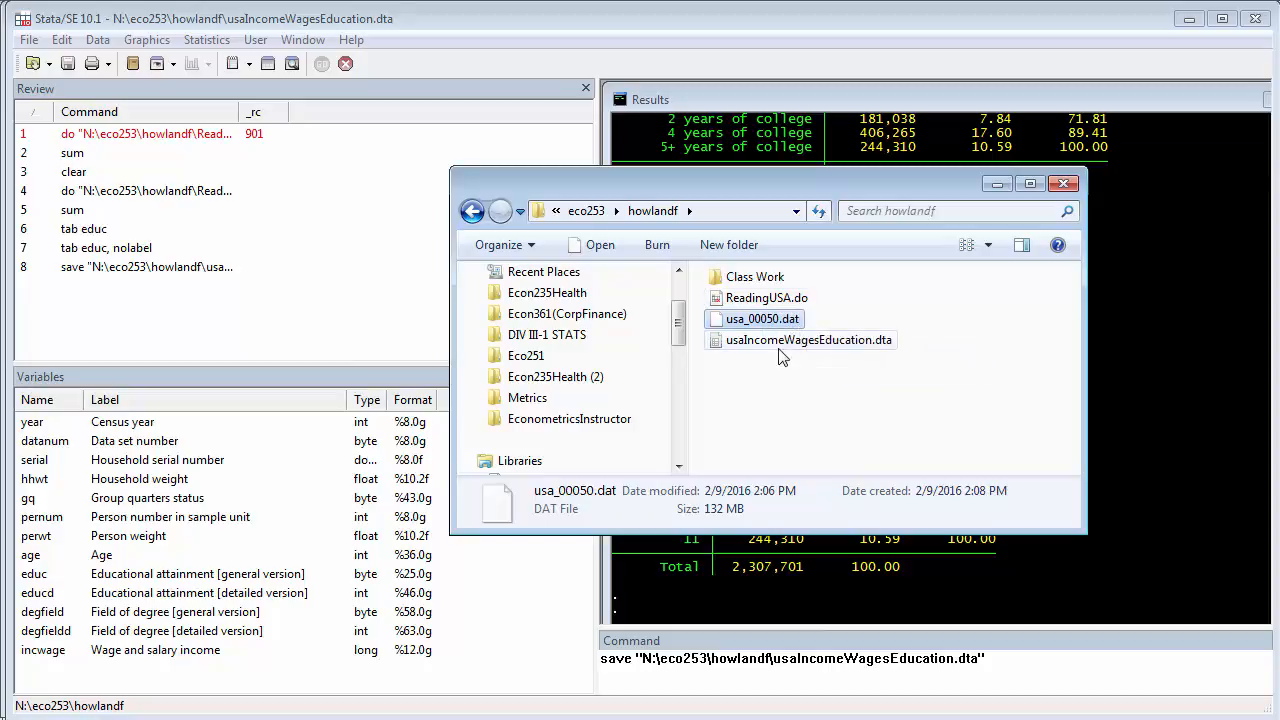
{"action": "mouse_move", "coordinate": [737, 348]}
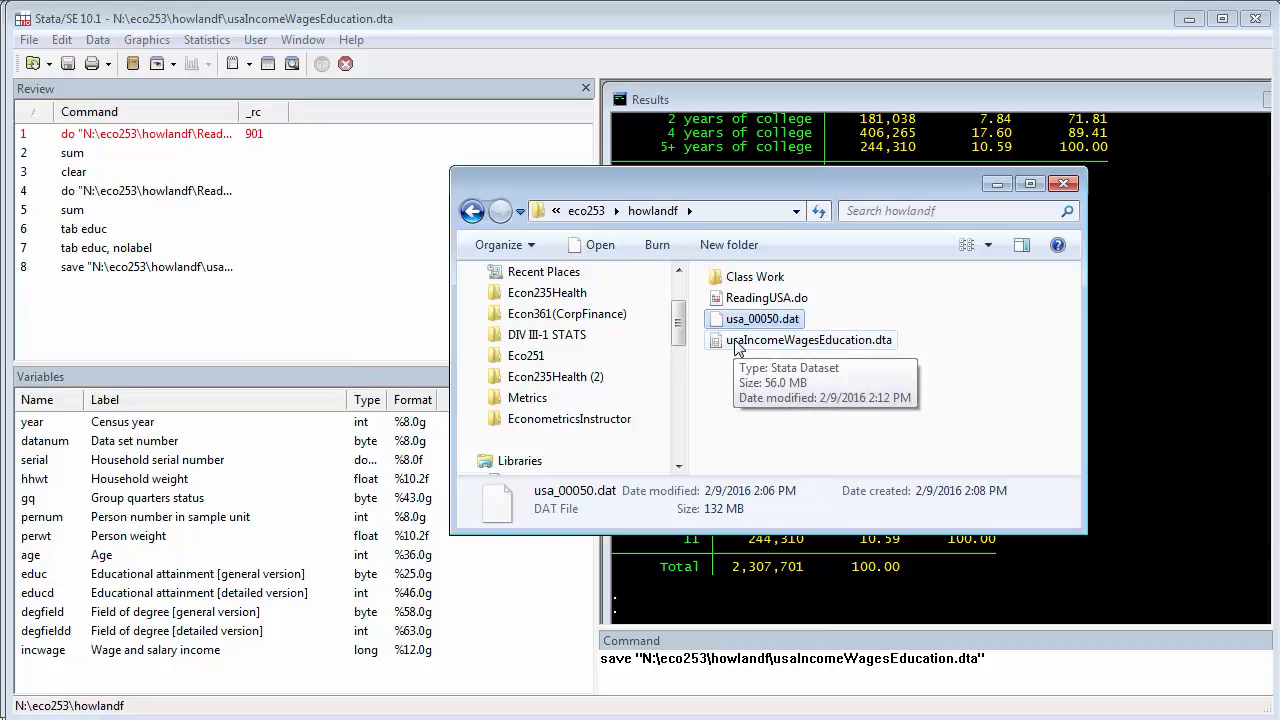
{"action": "mouse_move", "coordinate": [752, 326]}
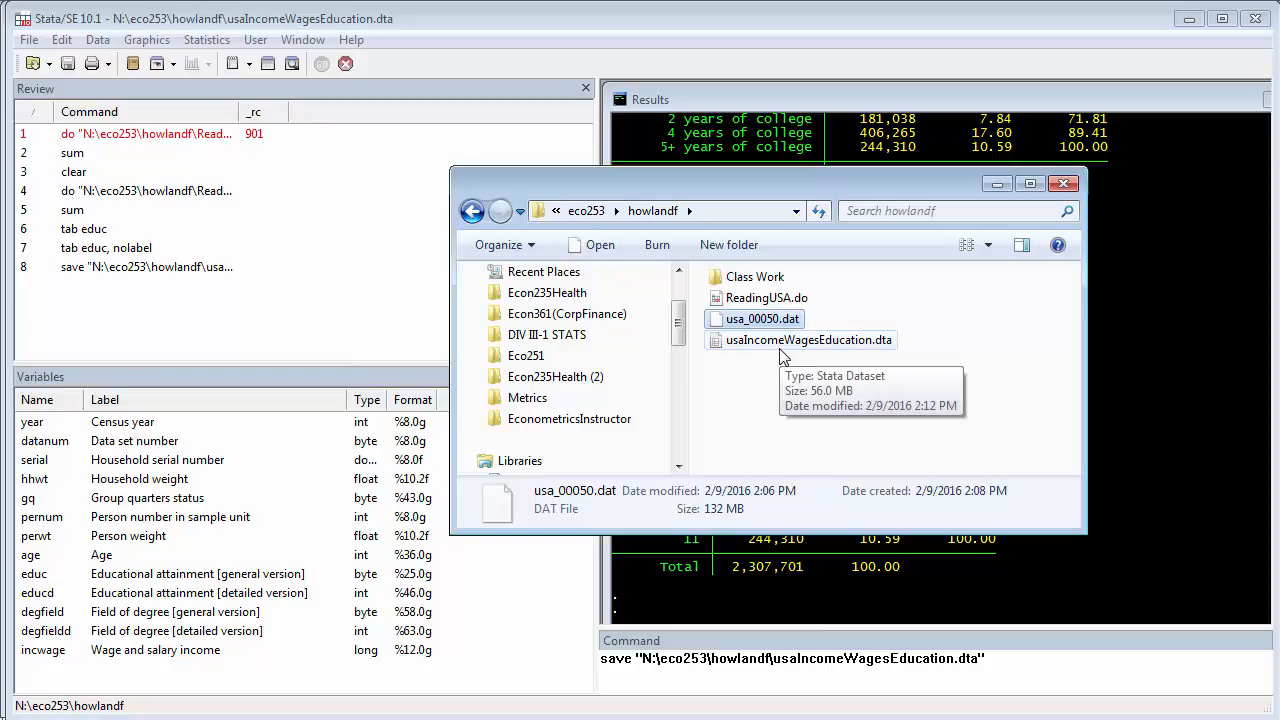
Switch back to the main Stata window and bring up the Do-file Editor
{"action": "left_click", "coordinate": [773, 591]}
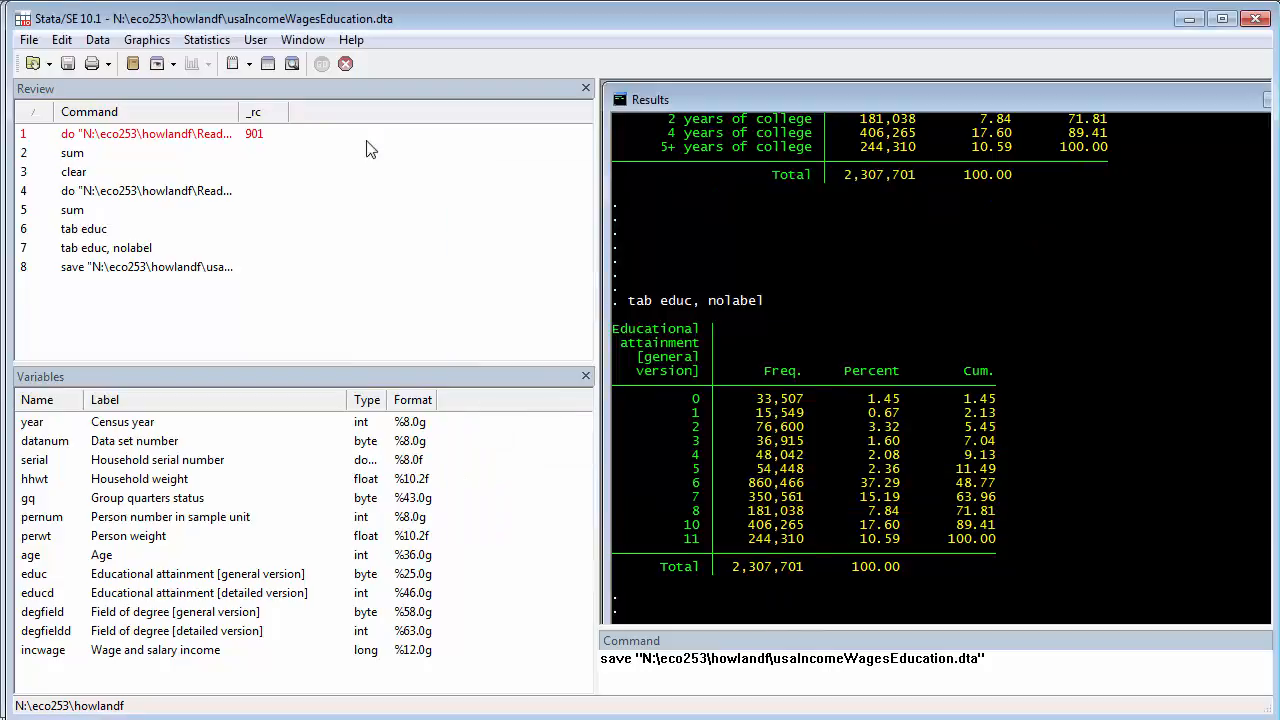
{"action": "left_click", "coordinate": [303, 40]}
{"action": "mouse_move", "coordinate": [365, 222]}
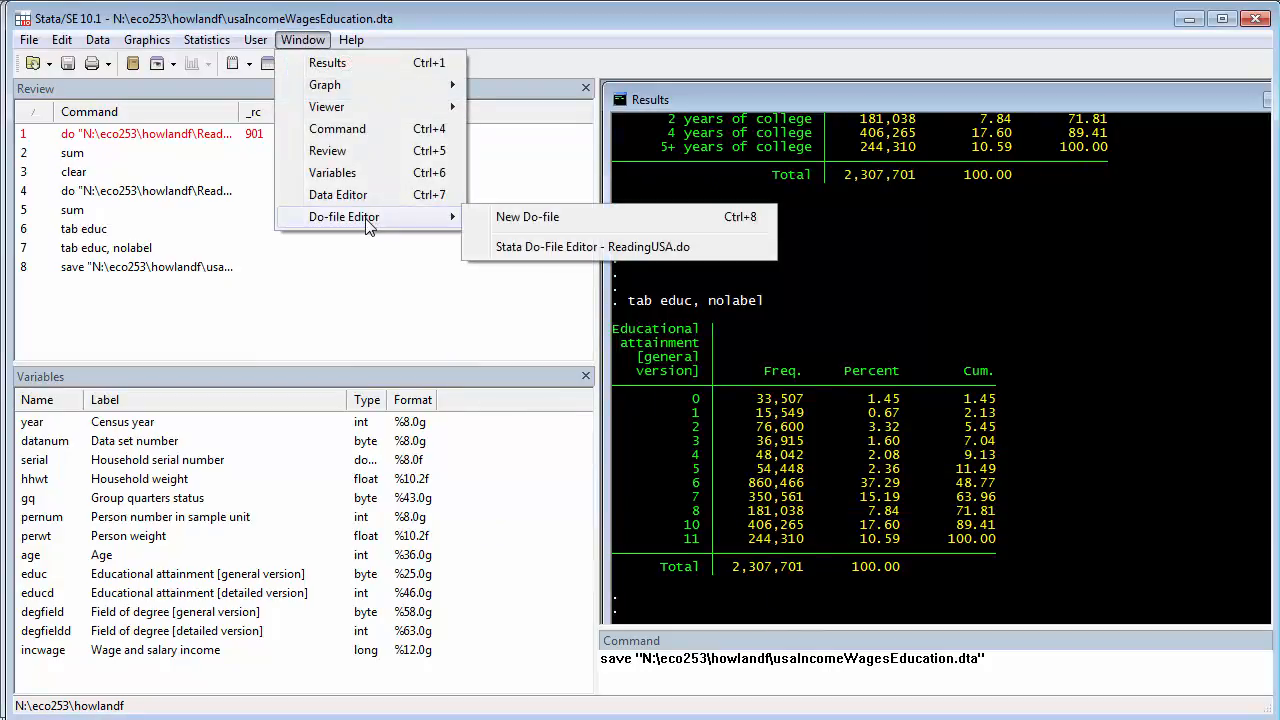